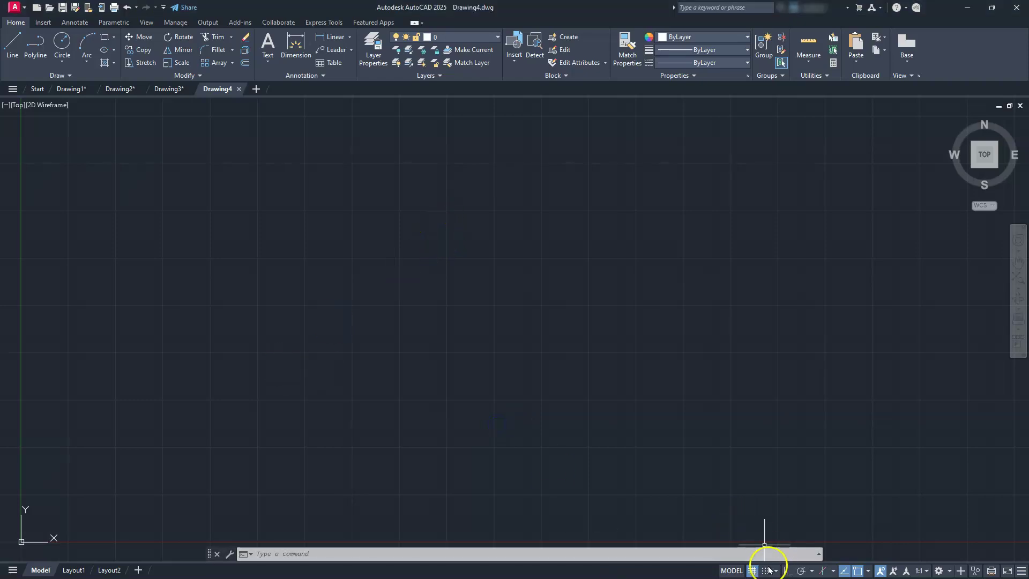
Turn the grid display off and ortho mode on, and review which object snaps are enabled
{"action": "left_click", "coordinate": [752, 571]}
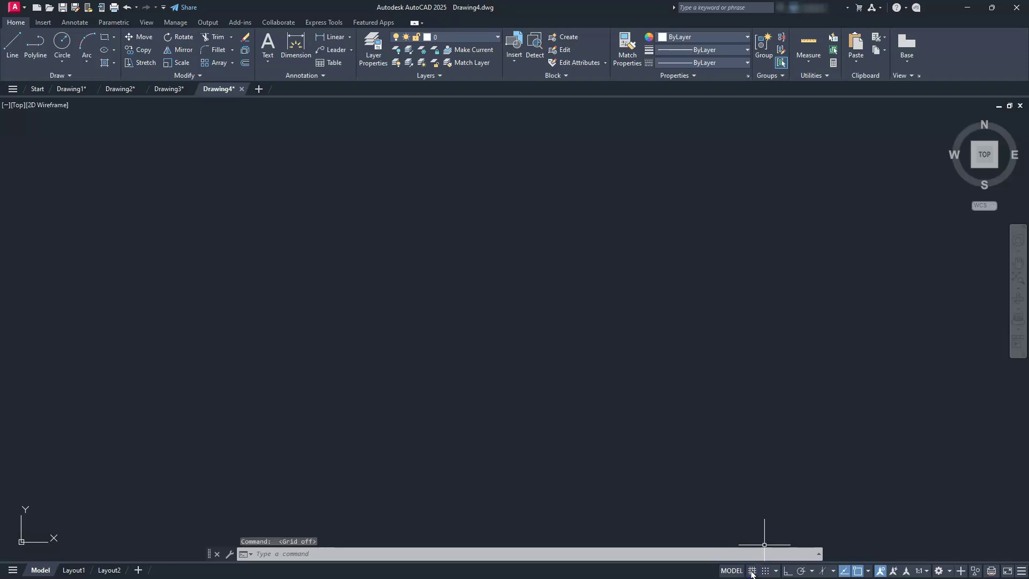
{"action": "left_click", "coordinate": [786, 573]}
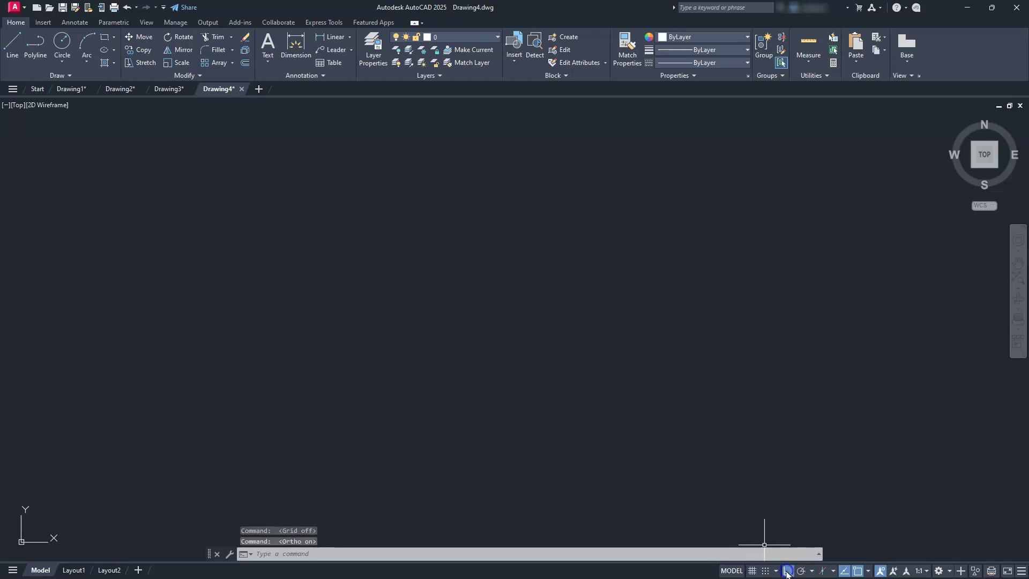
{"action": "left_click", "coordinate": [868, 571]}
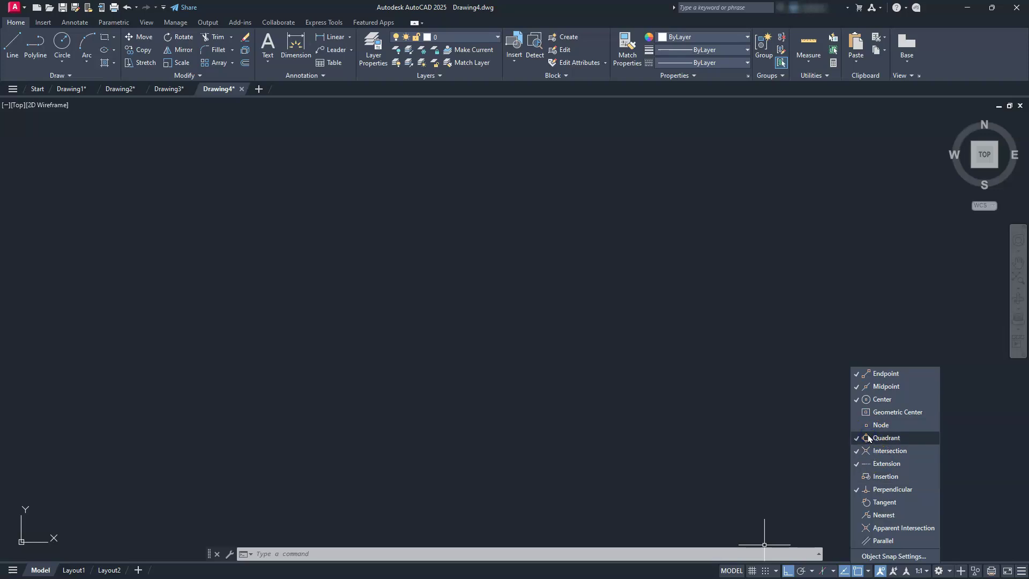
{"action": "left_click", "coordinate": [355, 253]}
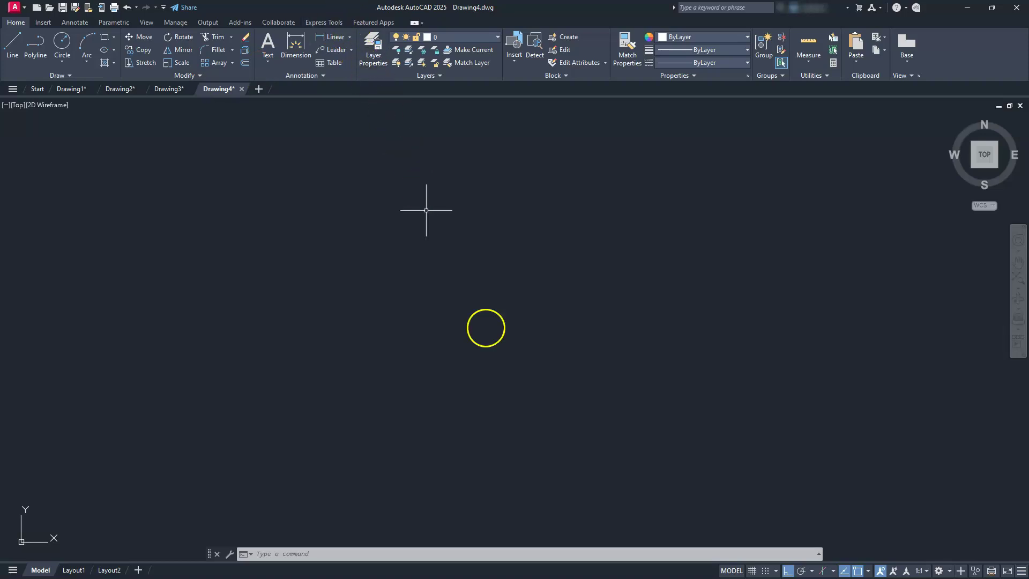
Switch to the 3D Modeling workspace and set the view to SE Isometric
{"action": "left_click", "coordinate": [950, 571]}
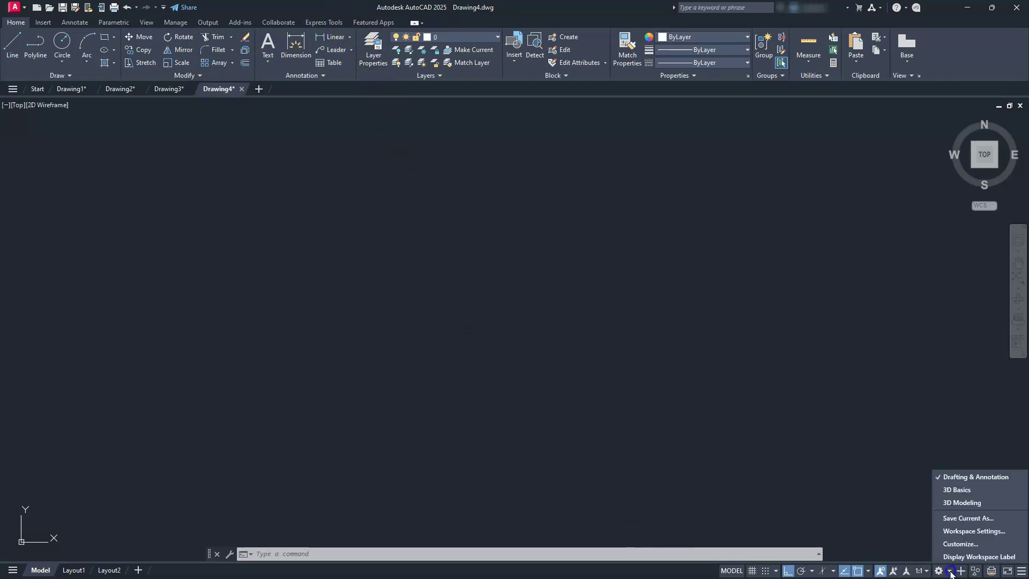
{"action": "left_click", "coordinate": [951, 504]}
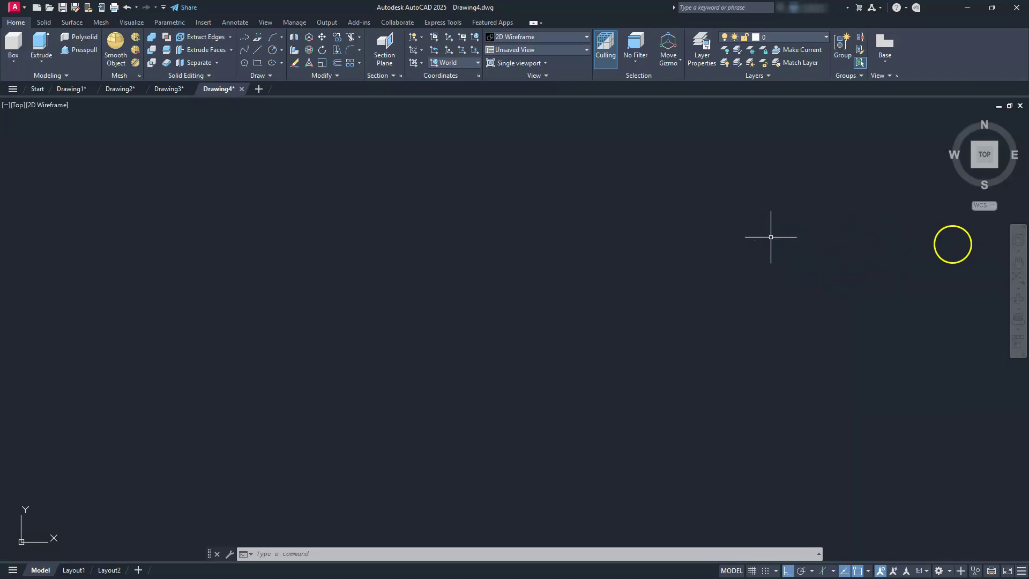
{"action": "mouse_move", "coordinate": [988, 160]}
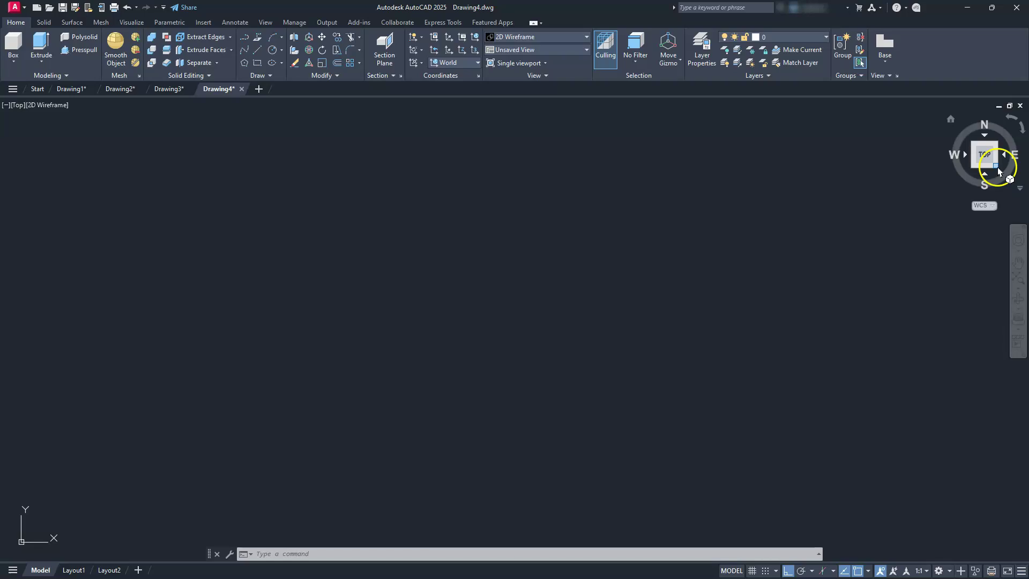
{"action": "left_click", "coordinate": [998, 168]}
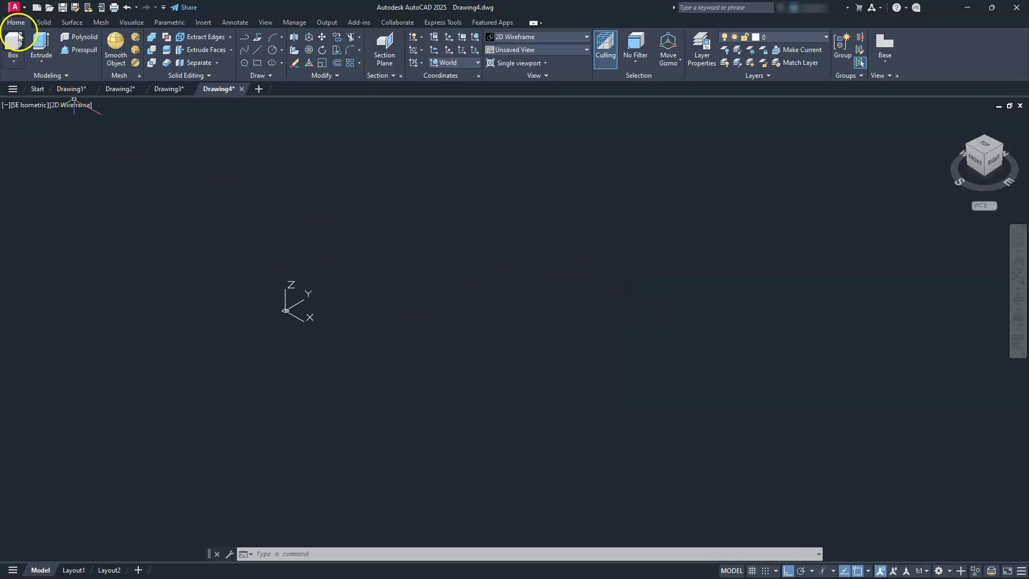
Create a solid box with a 100 by 50 base and a height of 15
{"action": "left_click", "coordinate": [12, 62]}
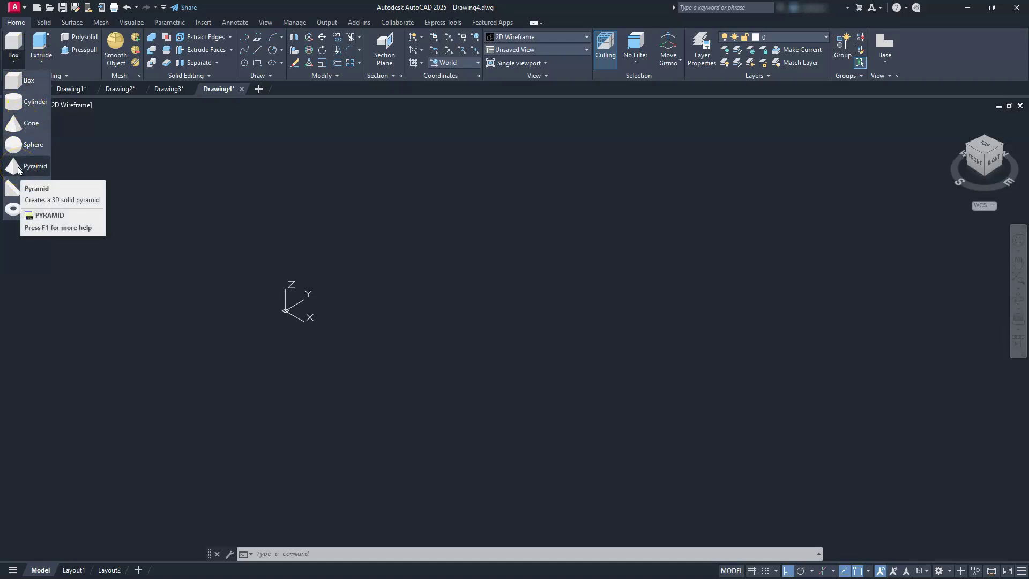
{"action": "left_click", "coordinate": [28, 82]}
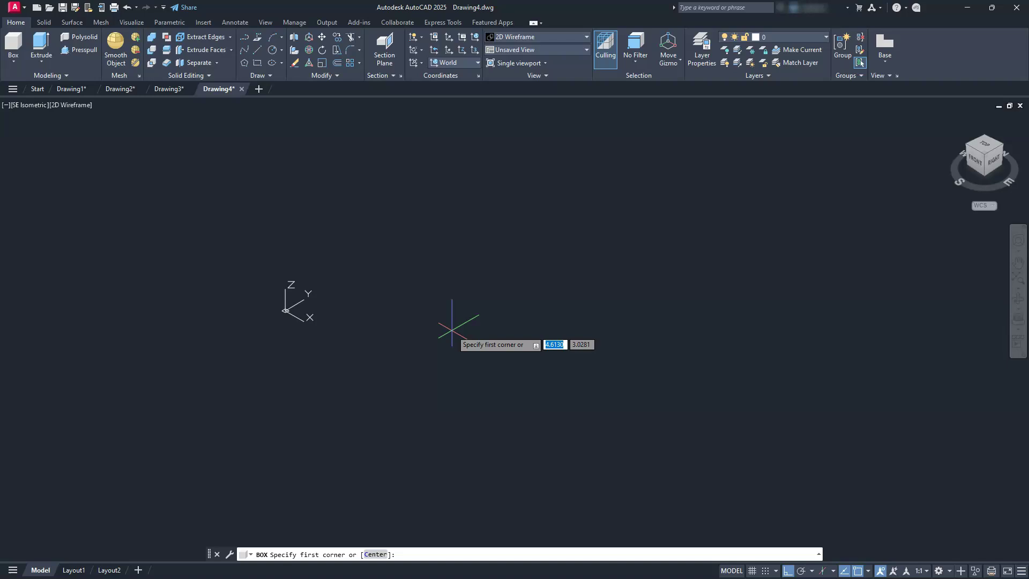
{"action": "left_click", "coordinate": [400, 291]}
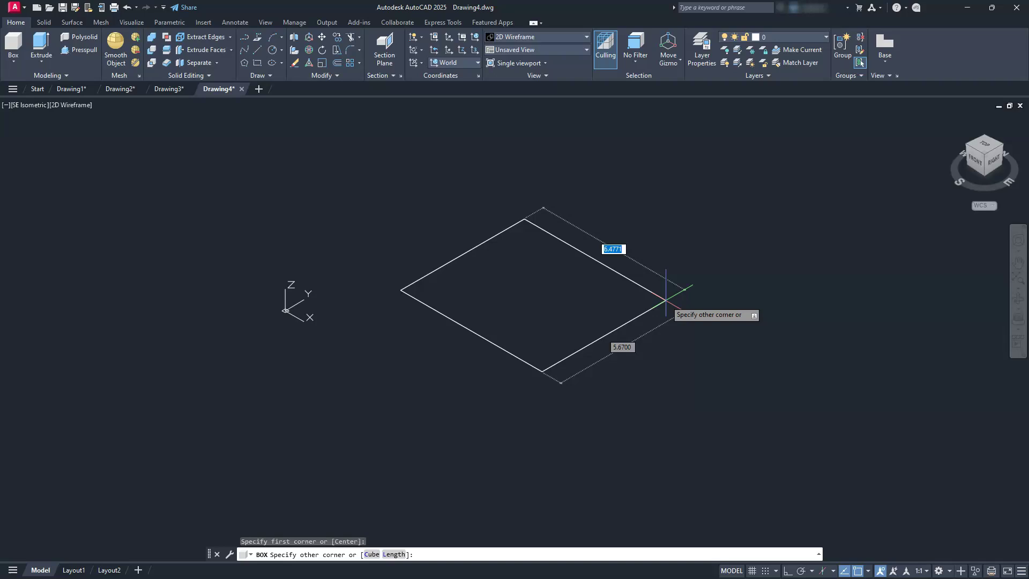
{"action": "key", "text": "Tab"}
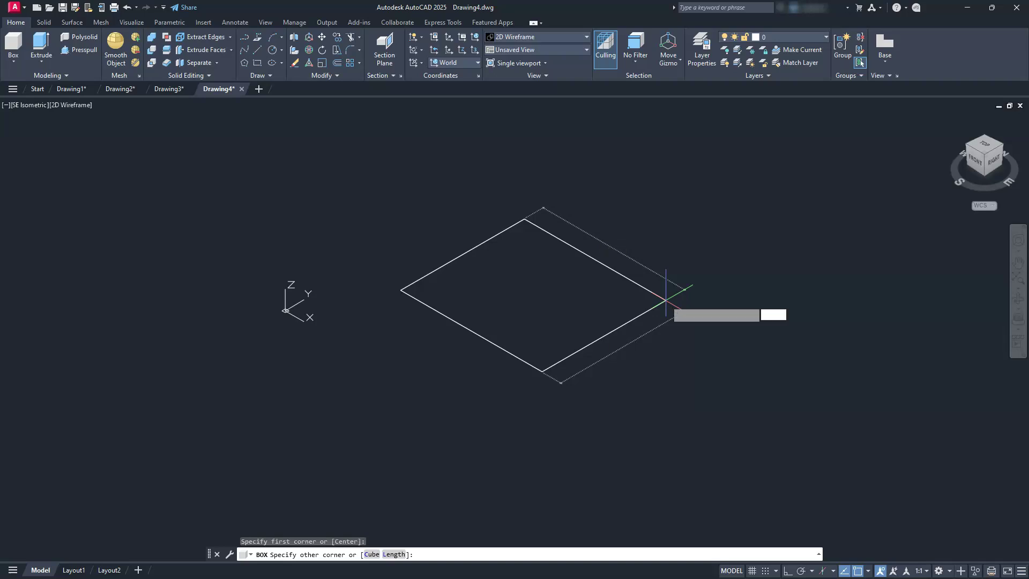
{"action": "scroll", "coordinate": [666, 298], "scroll_direction": "down", "scroll_amount": 5}
{"action": "scroll", "coordinate": [429, 156], "scroll_direction": "up", "scroll_amount": 5}
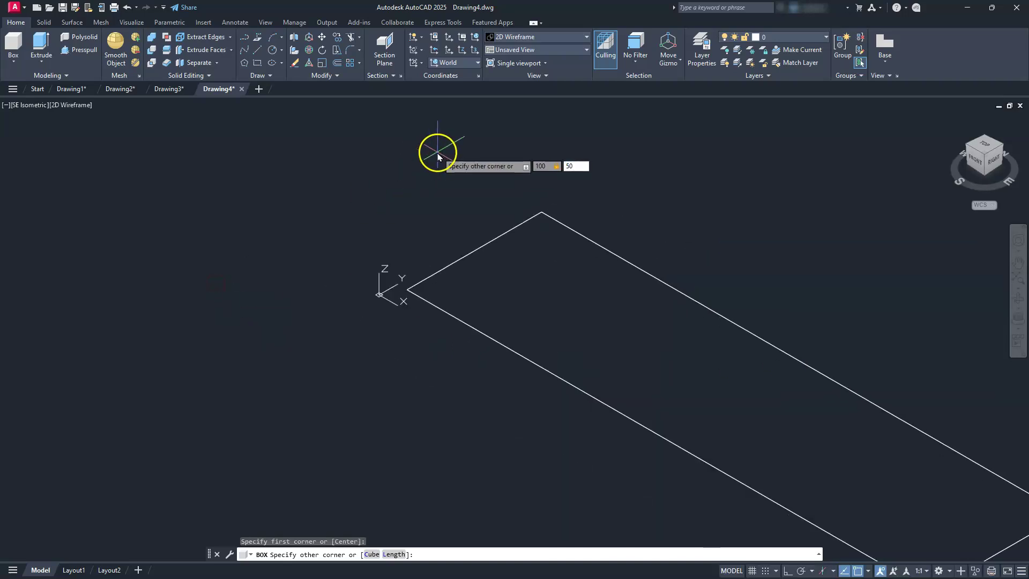
{"action": "key", "text": "Return"}
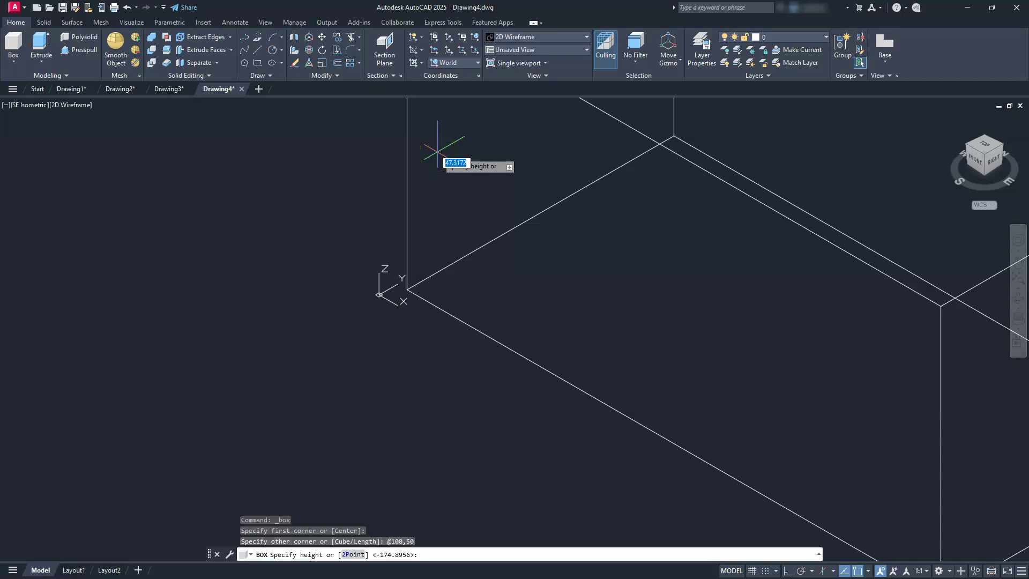
{"action": "key", "text": "Return"}
{"action": "scroll", "coordinate": [604, 354], "scroll_direction": "down", "scroll_amount": 3}
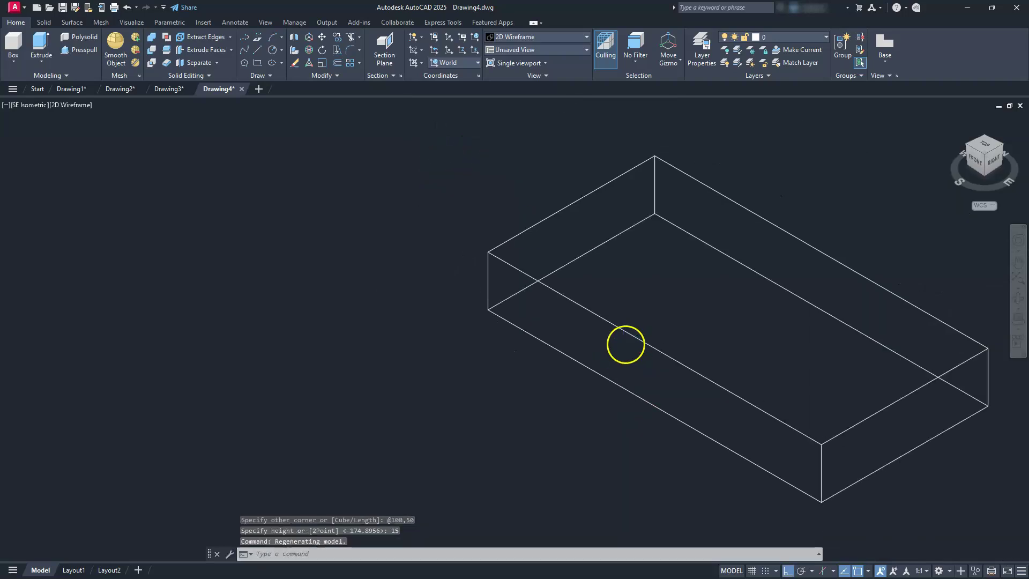
{"action": "middle_click_drag", "start_coordinate": [604, 358], "coordinate": [479, 353]}
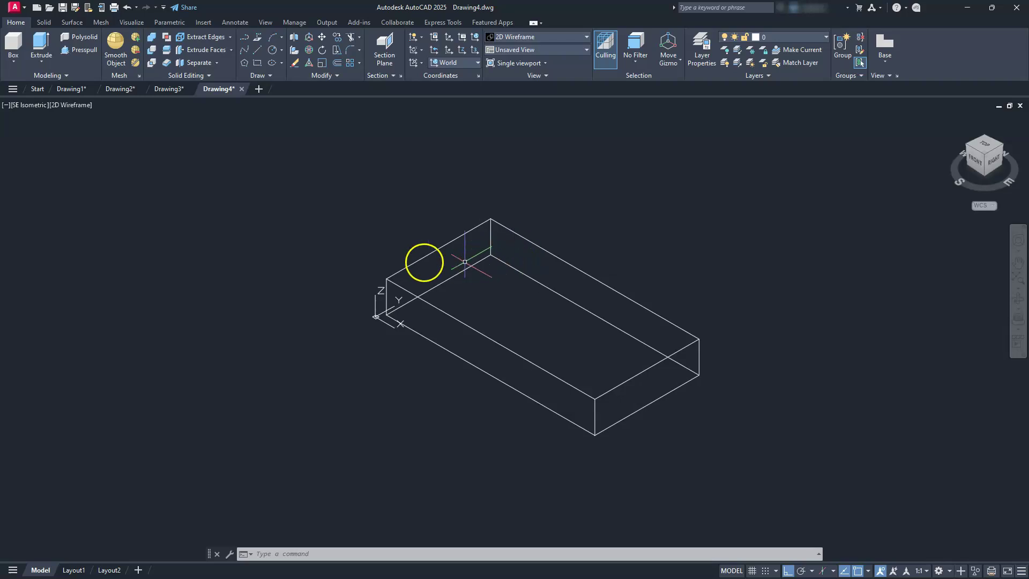
Preview the box in the Shades of Gray visual style and set the visual style to Wireframe
{"action": "left_click", "coordinate": [70, 105]}
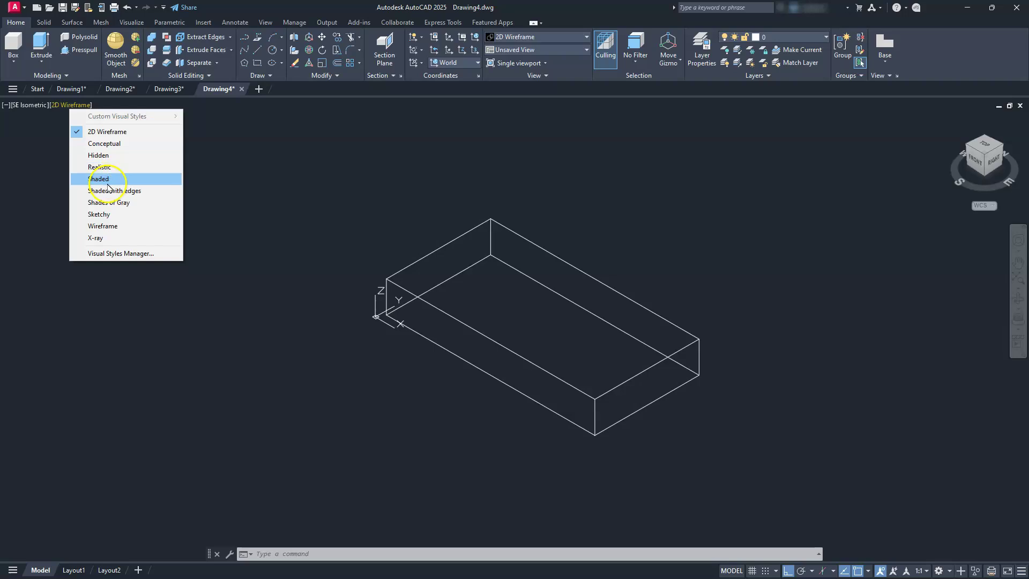
{"action": "left_click", "coordinate": [118, 202]}
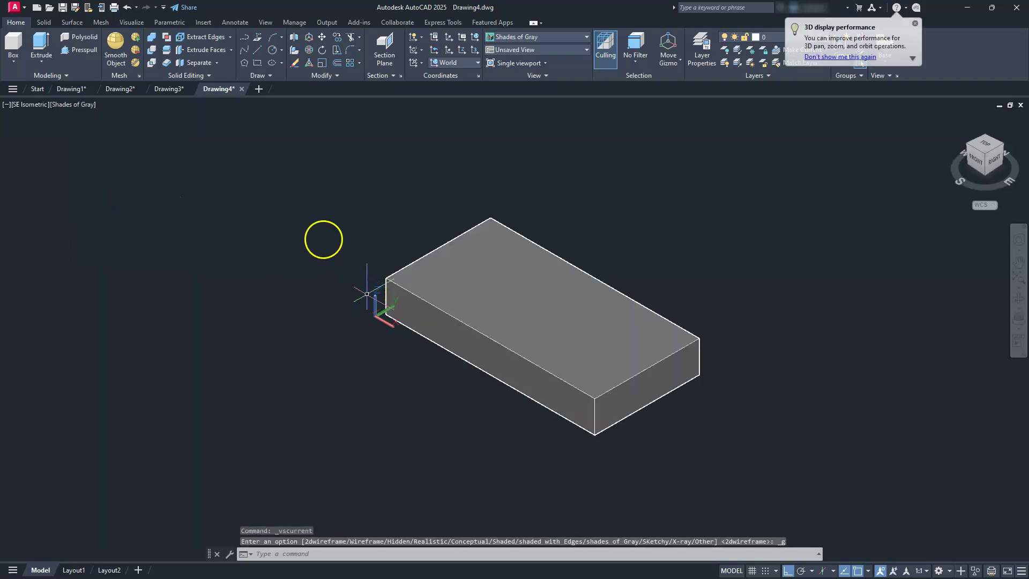
{"action": "left_click", "coordinate": [73, 104]}
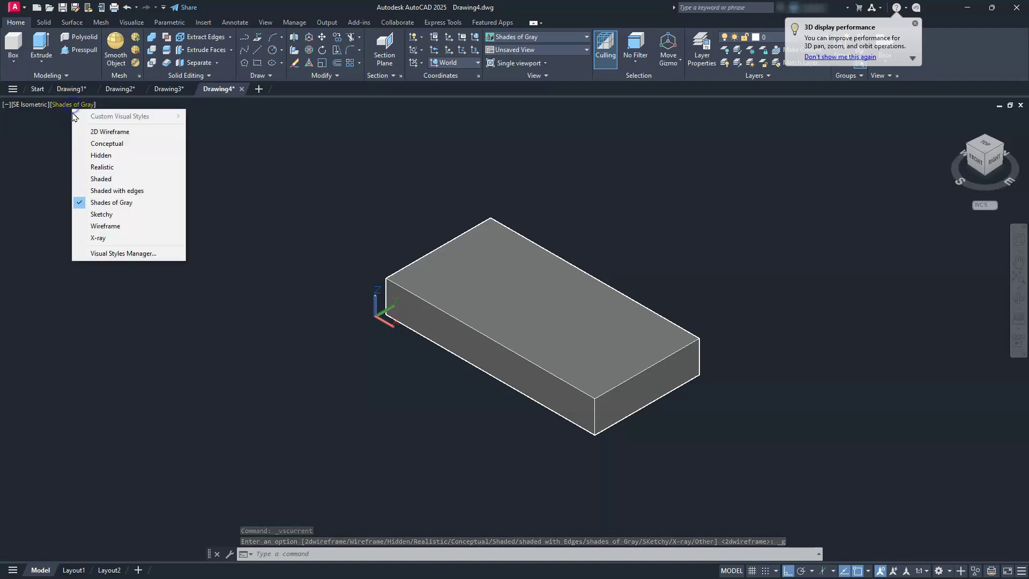
{"action": "left_click", "coordinate": [108, 226]}
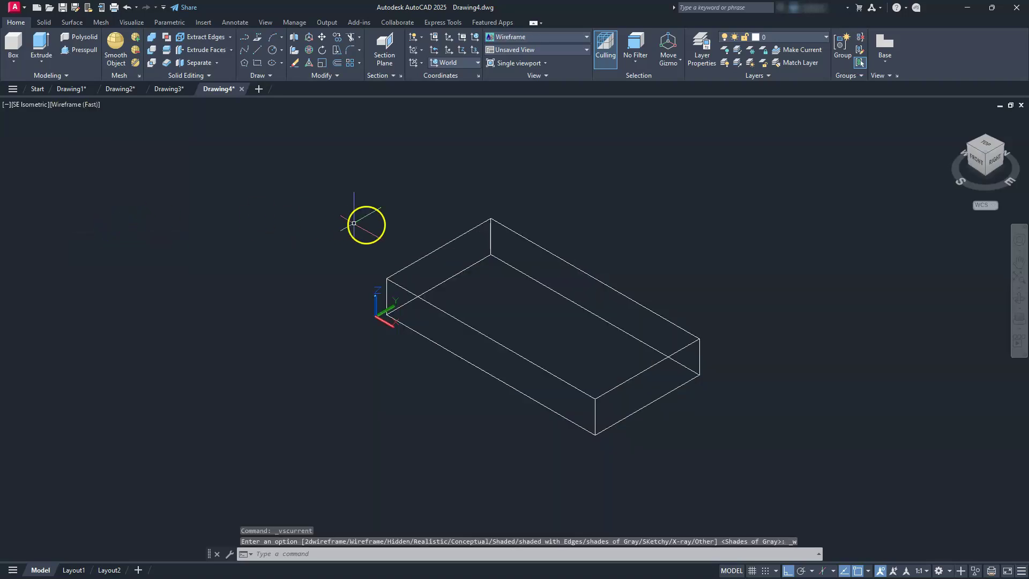
{"action": "middle_click_drag", "start_coordinate": [720, 233], "coordinate": [653, 216]}
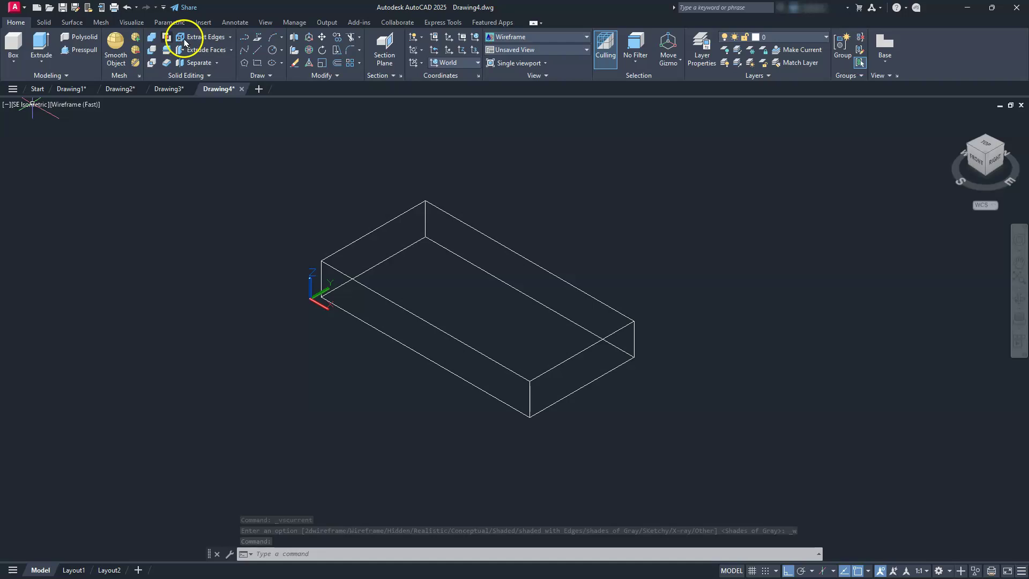
Draw a closed polyline behind the box with segments of 35 along +X, 50 along +Y and 20 along -X
{"action": "left_click", "coordinate": [246, 38]}
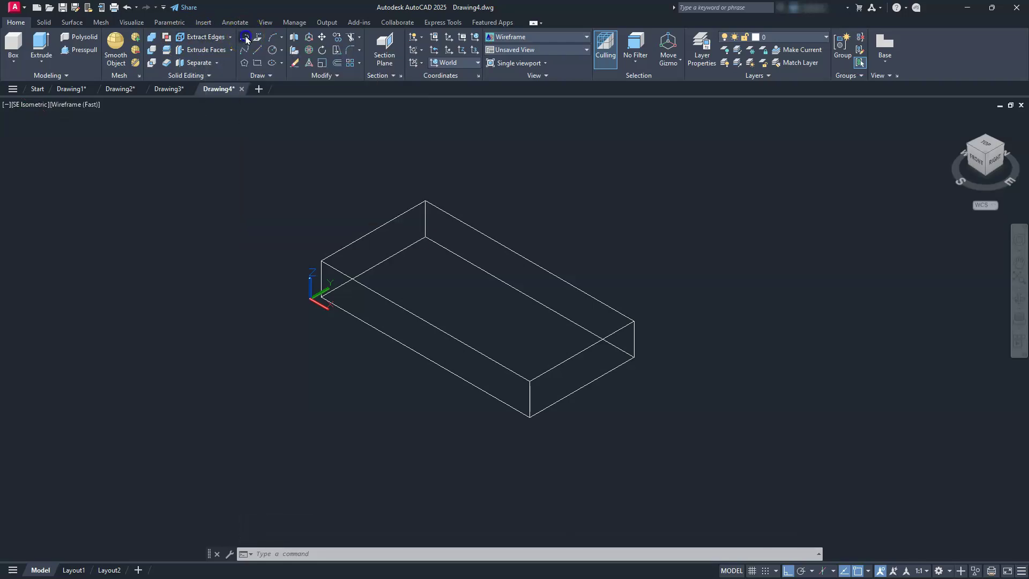
{"action": "middle_click_drag", "start_coordinate": [561, 216], "coordinate": [575, 253]}
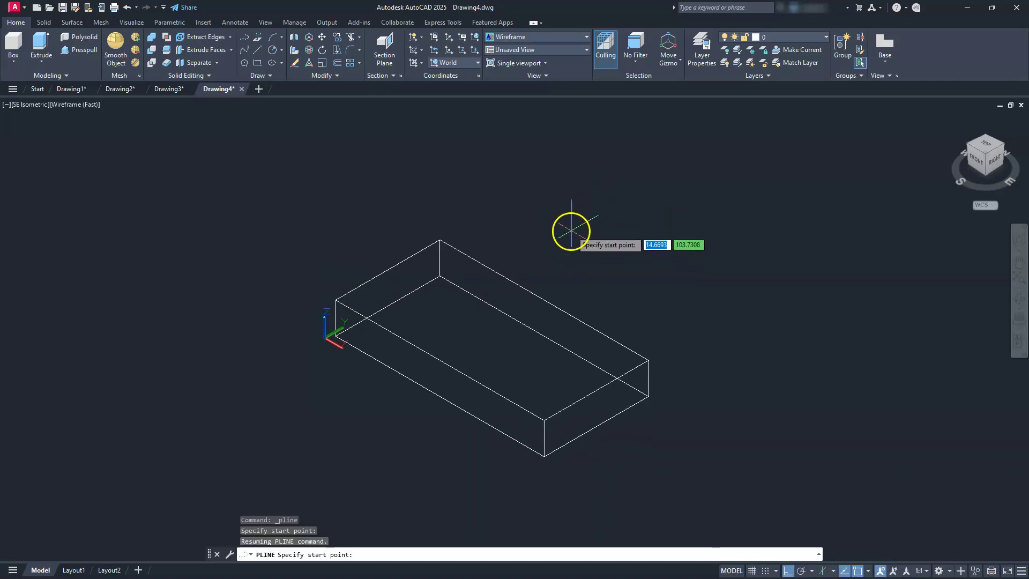
{"action": "left_click", "coordinate": [570, 230]}
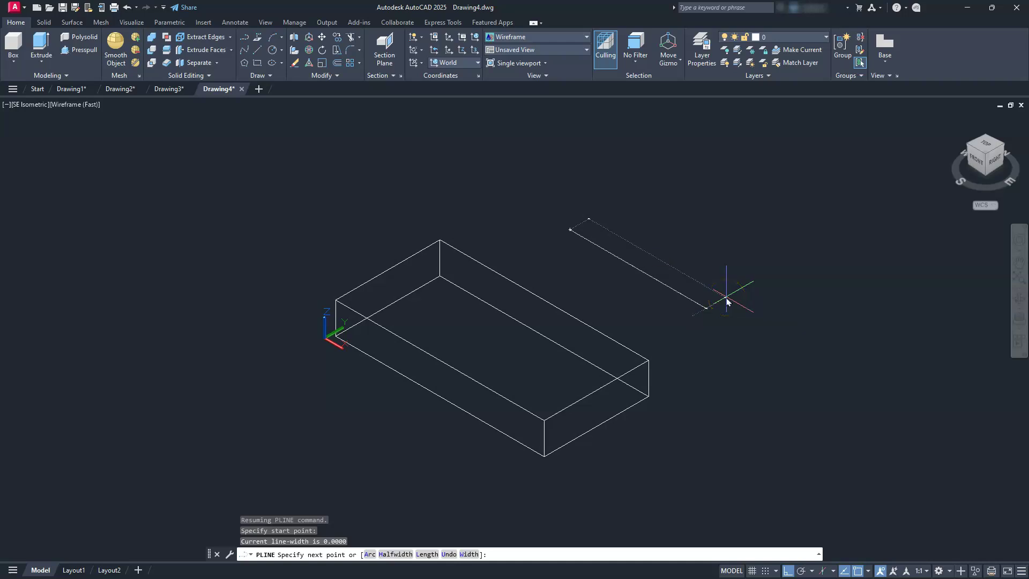
{"action": "type", "text": "35"}
{"action": "key", "text": "Return"}
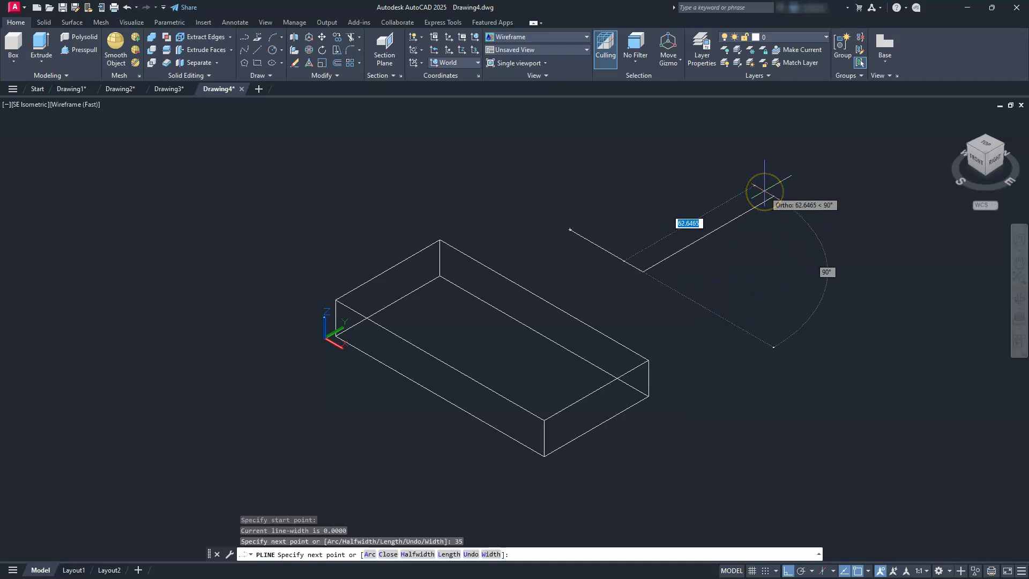
{"action": "type", "text": "50"}
{"action": "key", "text": "Return"}
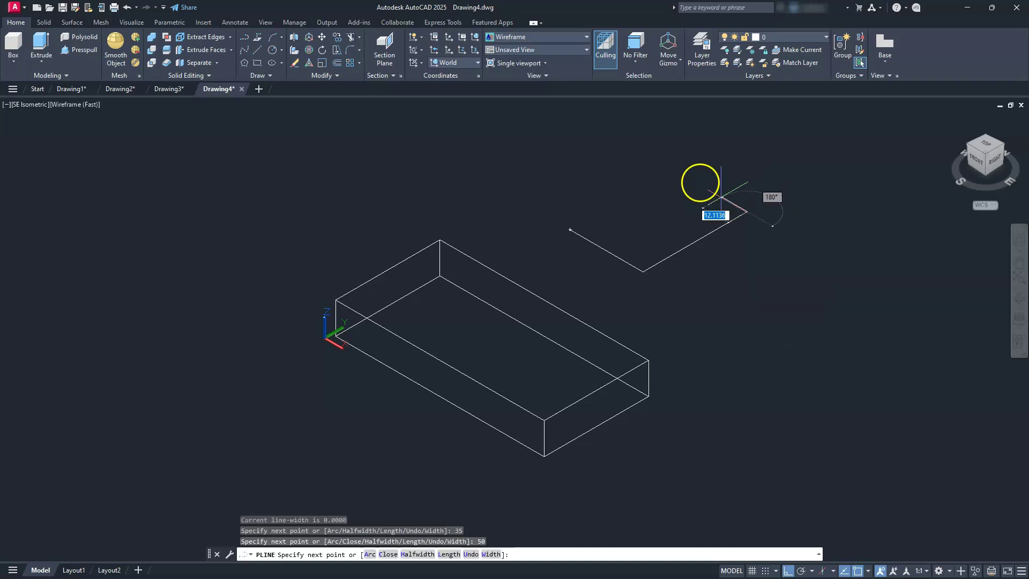
{"action": "type", "text": "20"}
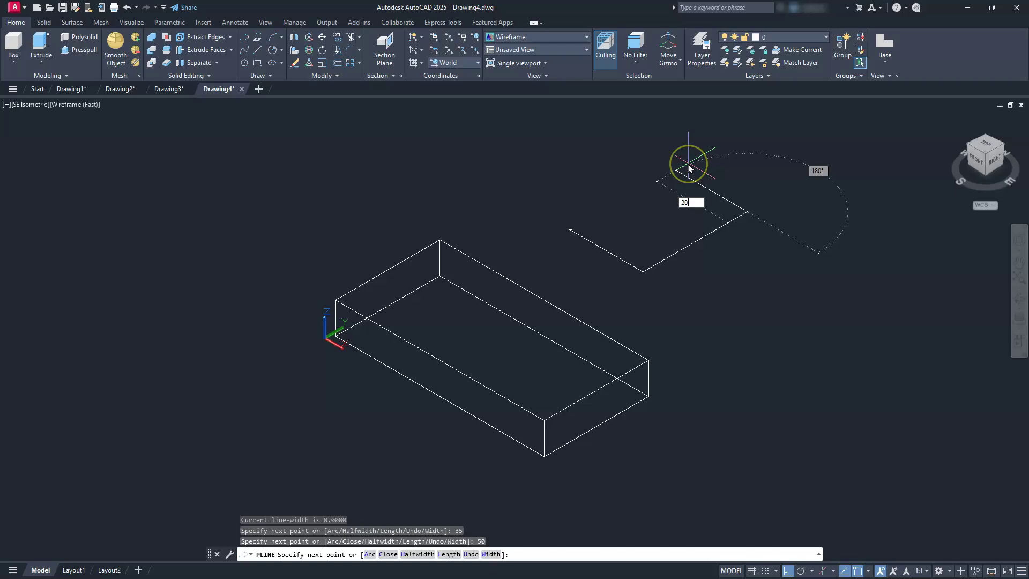
{"action": "key", "text": "Return"}
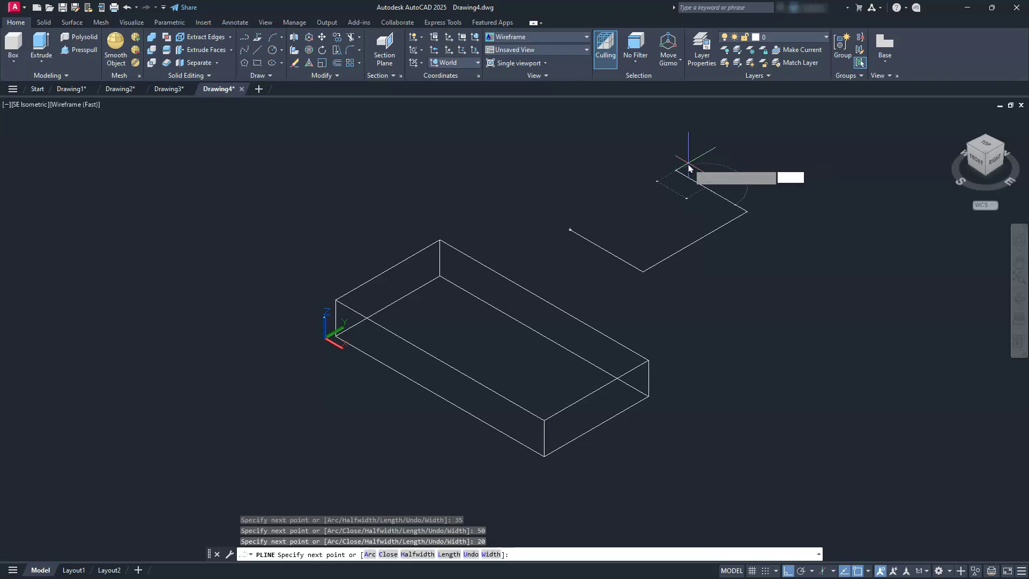
{"action": "type", "text": "c"}
{"action": "key", "text": "Return"}
{"action": "middle_click_drag", "start_coordinate": [695, 262], "coordinate": [690, 317]}
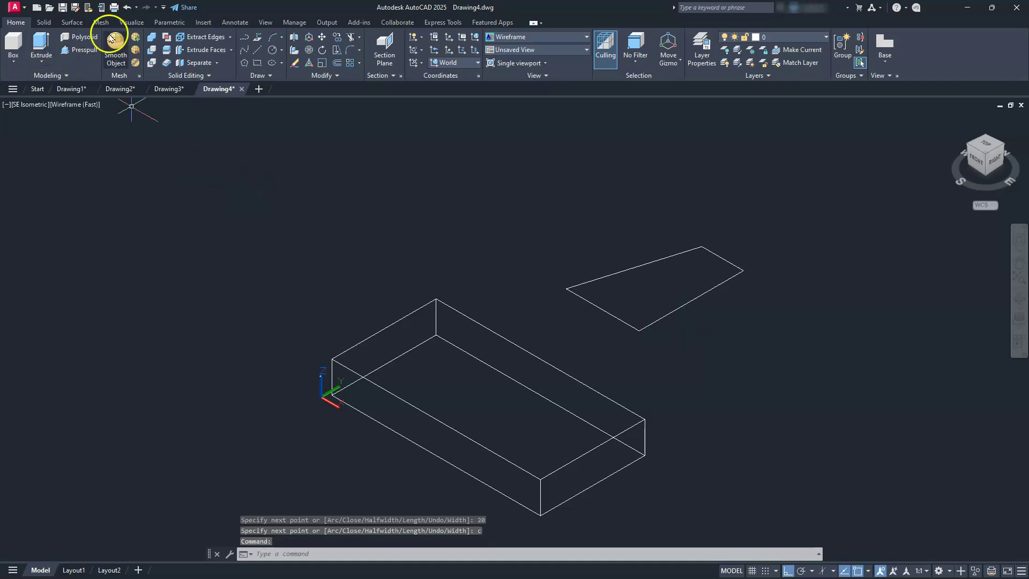
Draw a mirrored closed polyline beside the first one with segments of 35 along -X, 50 along +Y and 20 along +X
{"action": "left_click", "coordinate": [244, 38]}
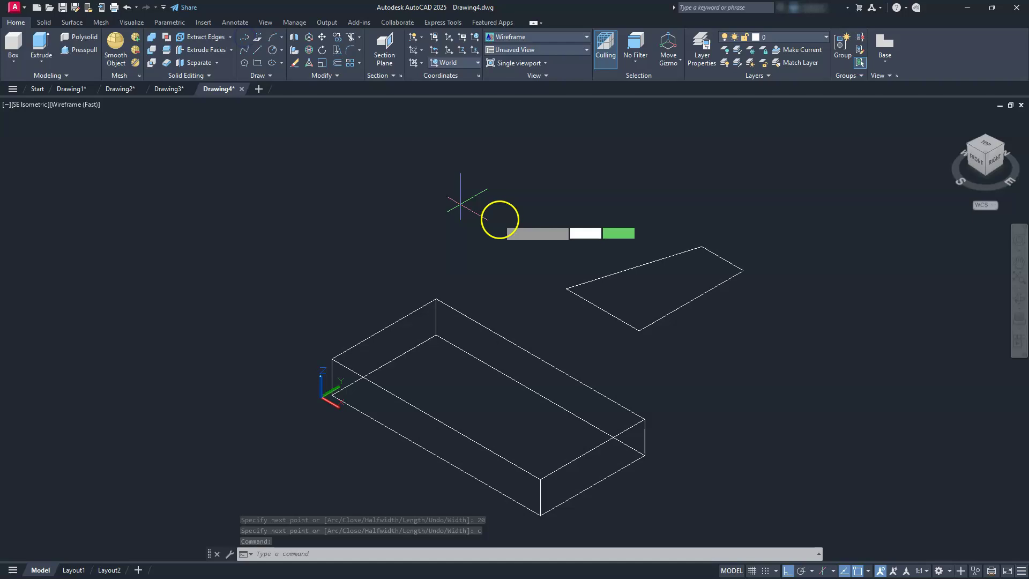
{"action": "left_click", "coordinate": [533, 262]}
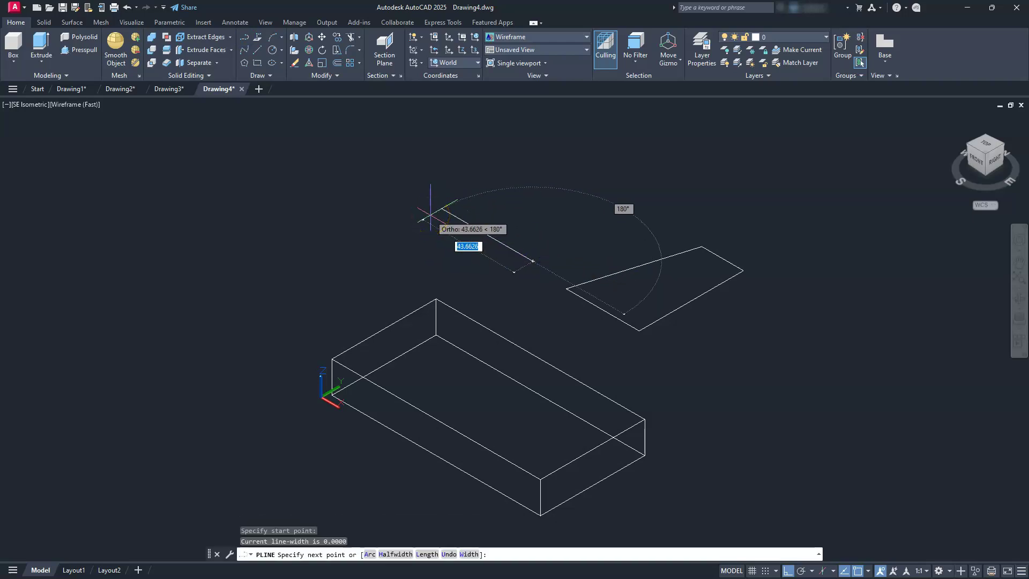
{"action": "type", "text": "35"}
{"action": "key", "text": "Return"}
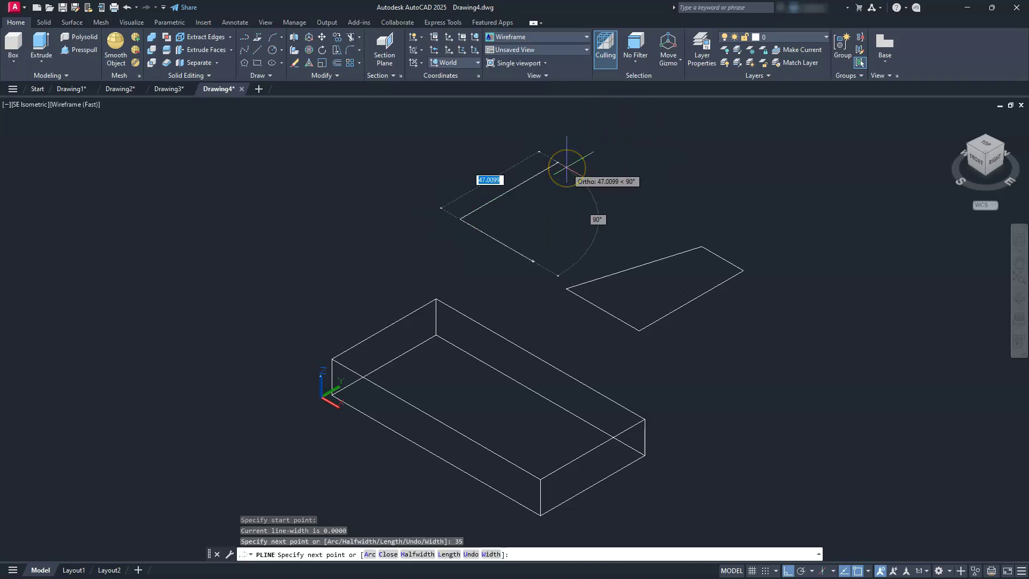
{"action": "type", "text": "50"}
{"action": "key", "text": "Return"}
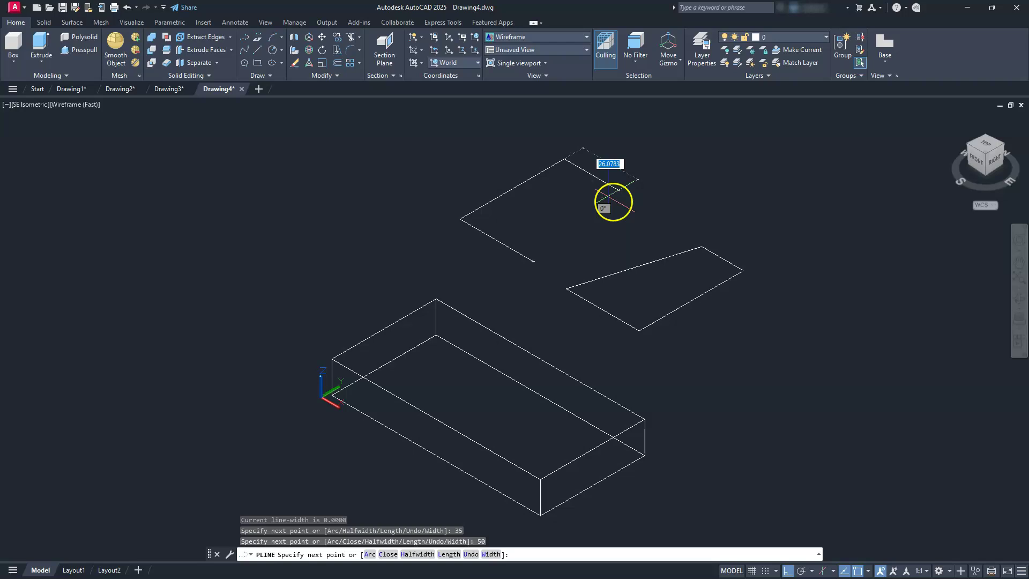
{"action": "type", "text": "20"}
{"action": "key", "text": "Return"}
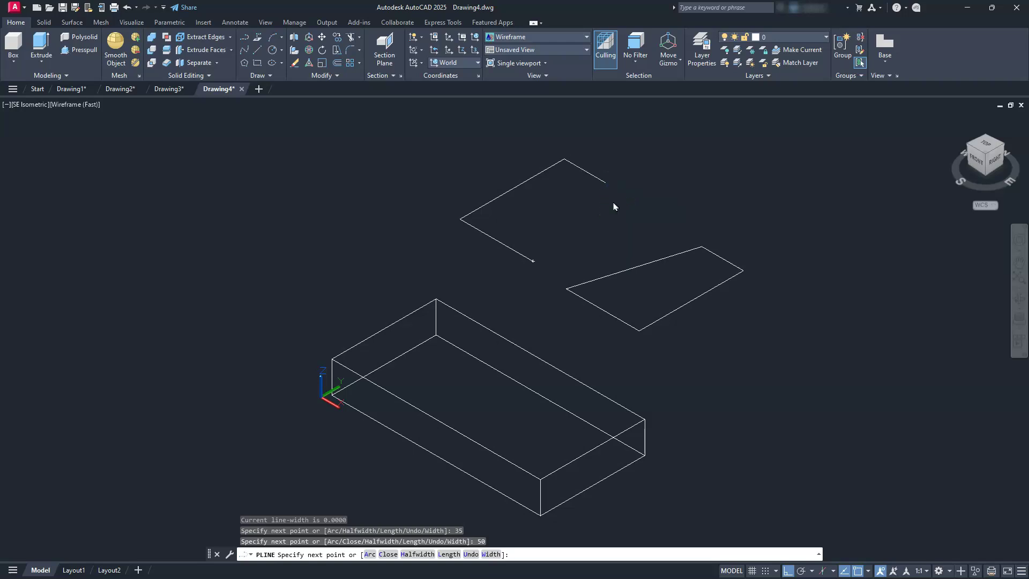
{"action": "type", "text": "c"}
{"action": "key", "text": "Return"}
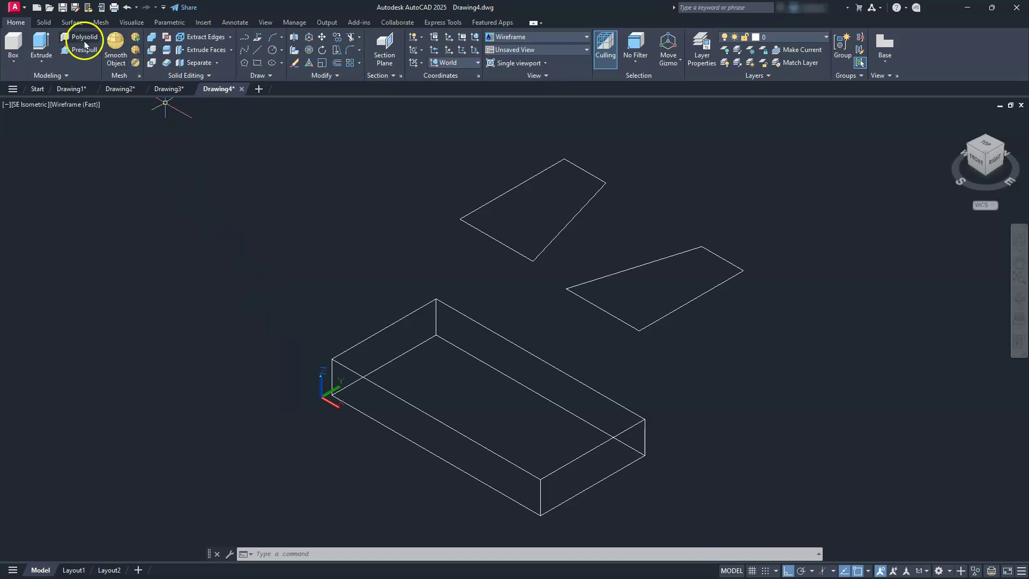
Extrude both closed tapered profiles together to a height of 50
{"action": "left_click", "coordinate": [43, 42]}
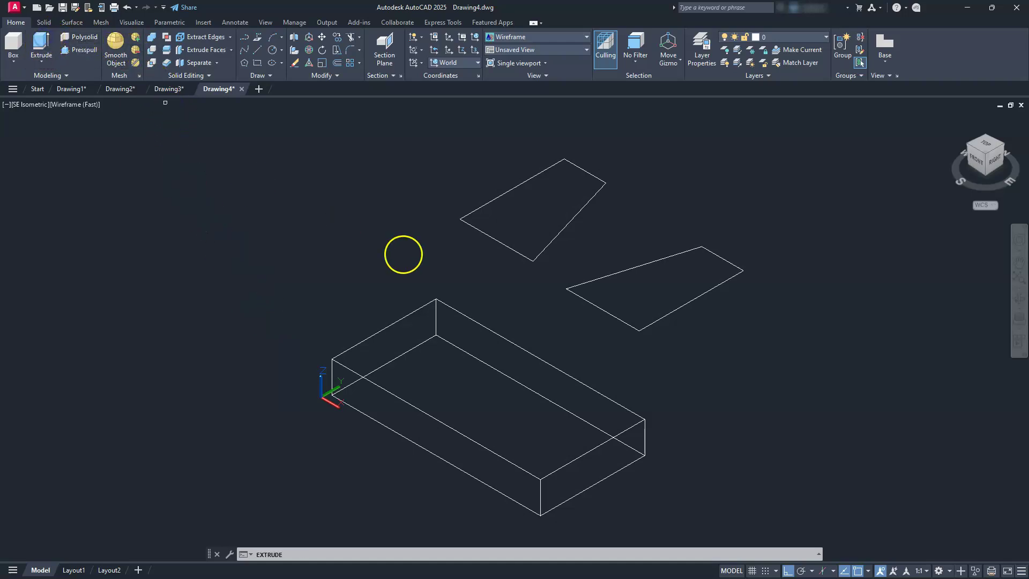
{"action": "left_click", "coordinate": [605, 299]}
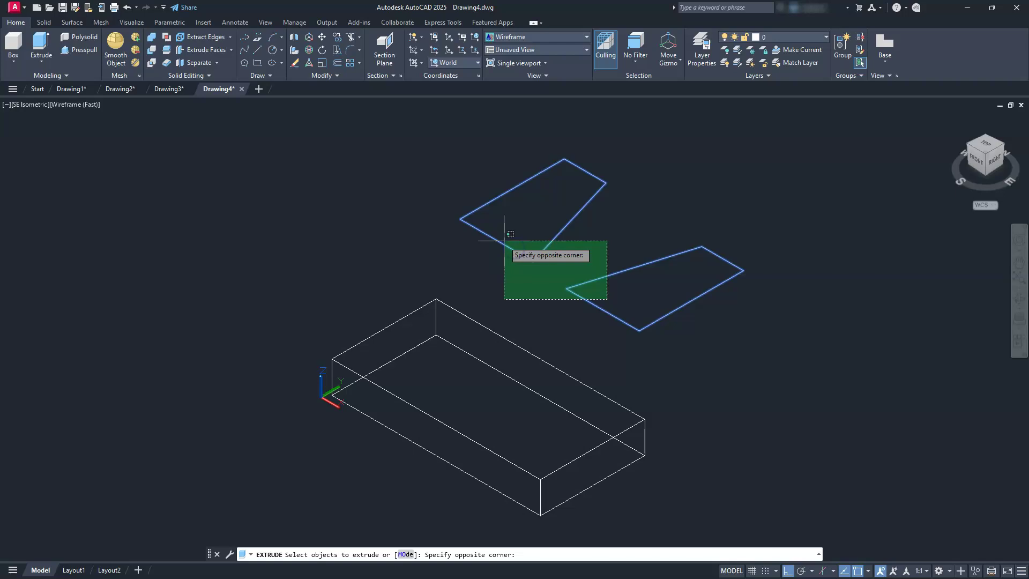
{"action": "left_click", "coordinate": [502, 217]}
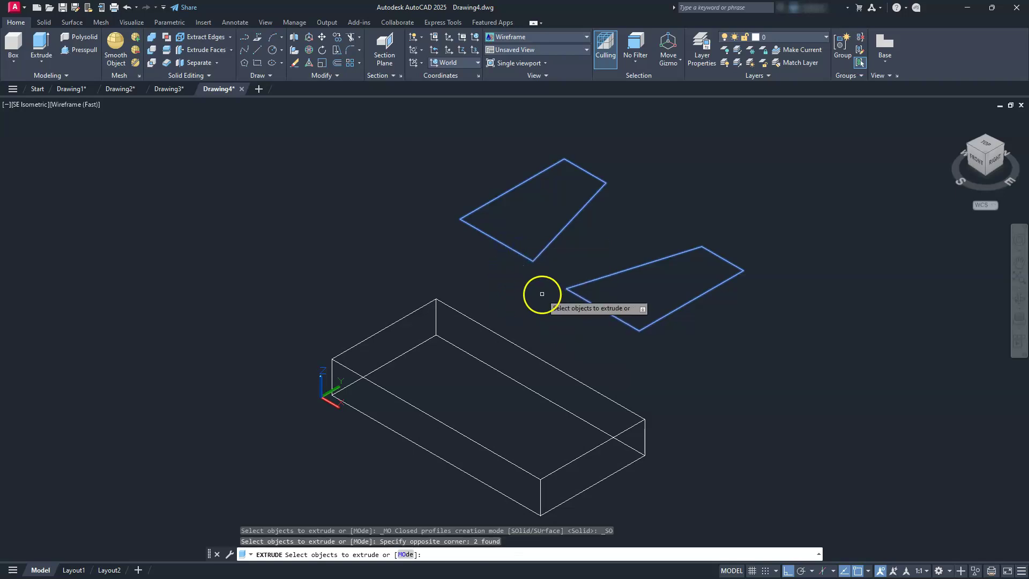
{"action": "key", "text": "Return"}
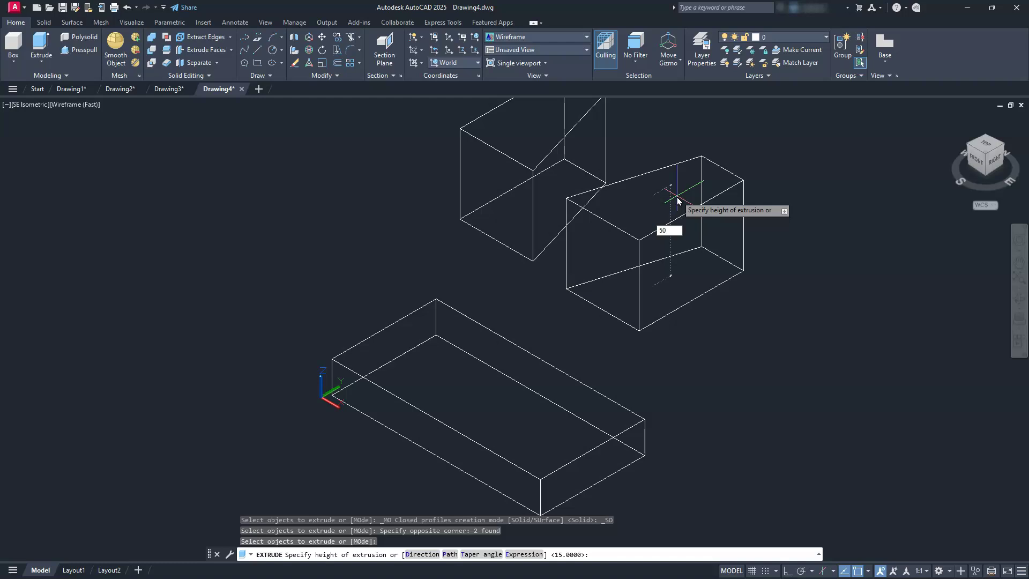
{"action": "key", "text": "Return"}
{"action": "key", "text": "alt+Tab"}
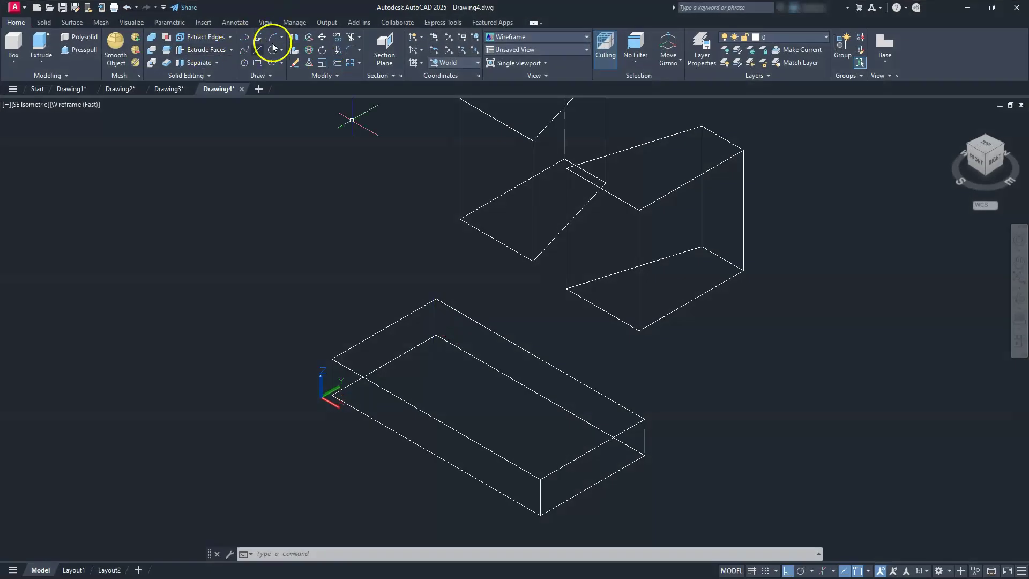
Move the first tapered solid by its lower front outer corner onto the box's bottom corner at the UCS origin
{"action": "left_click", "coordinate": [322, 38]}
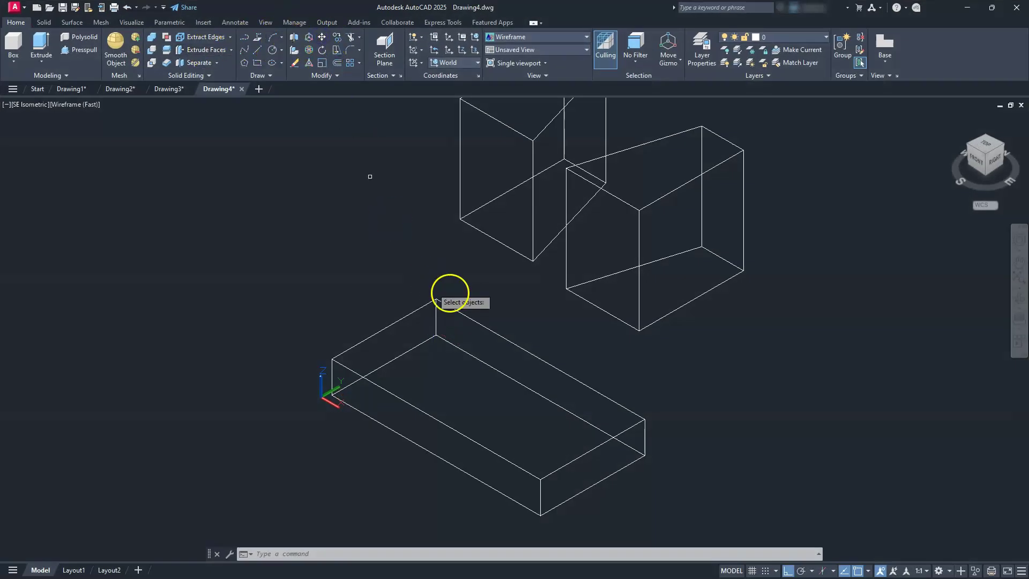
{"action": "left_click", "coordinate": [490, 236]}
{"action": "left_click", "coordinate": [465, 258]}
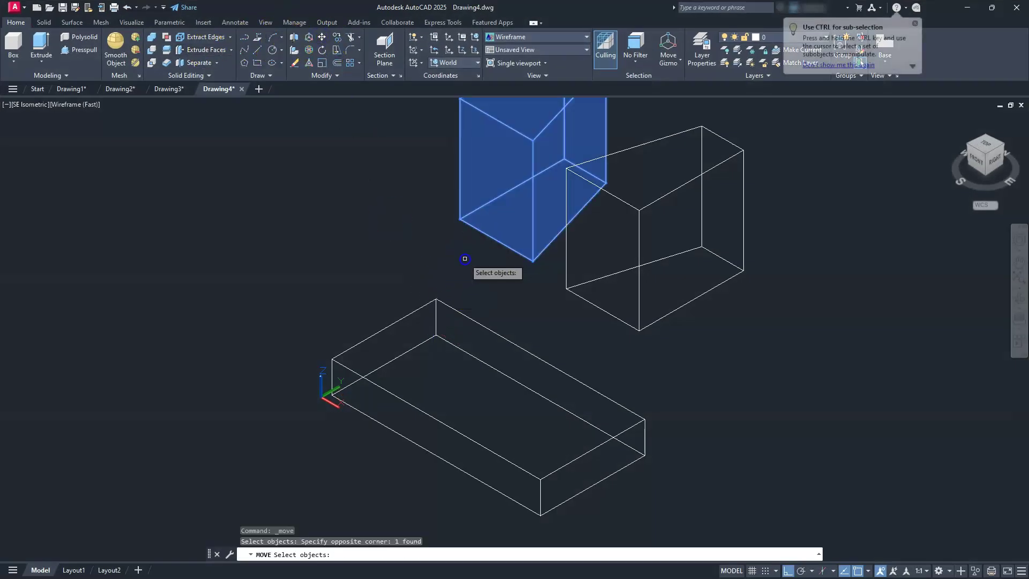
{"action": "right_click", "coordinate": [462, 239]}
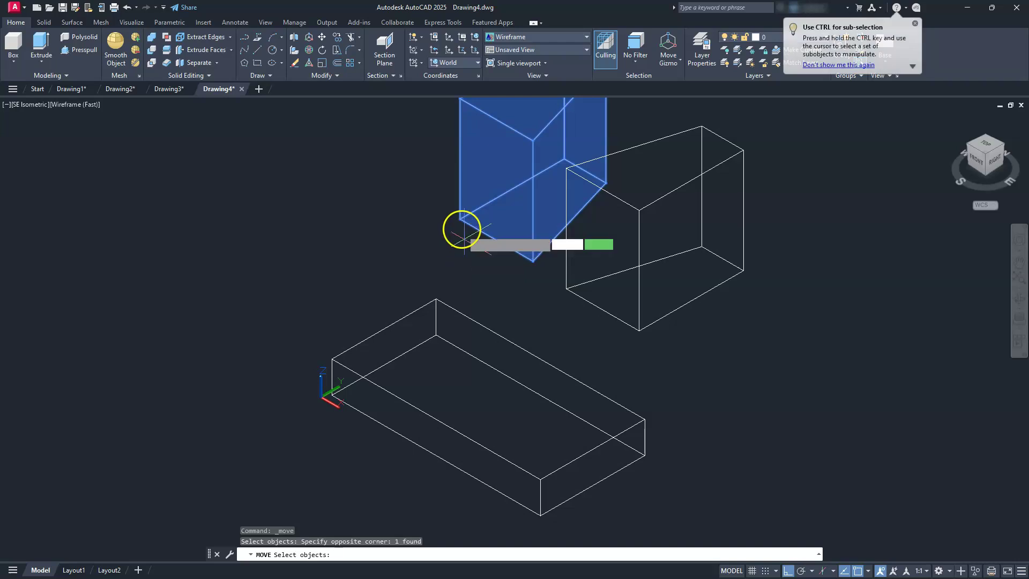
{"action": "left_click", "coordinate": [460, 219]}
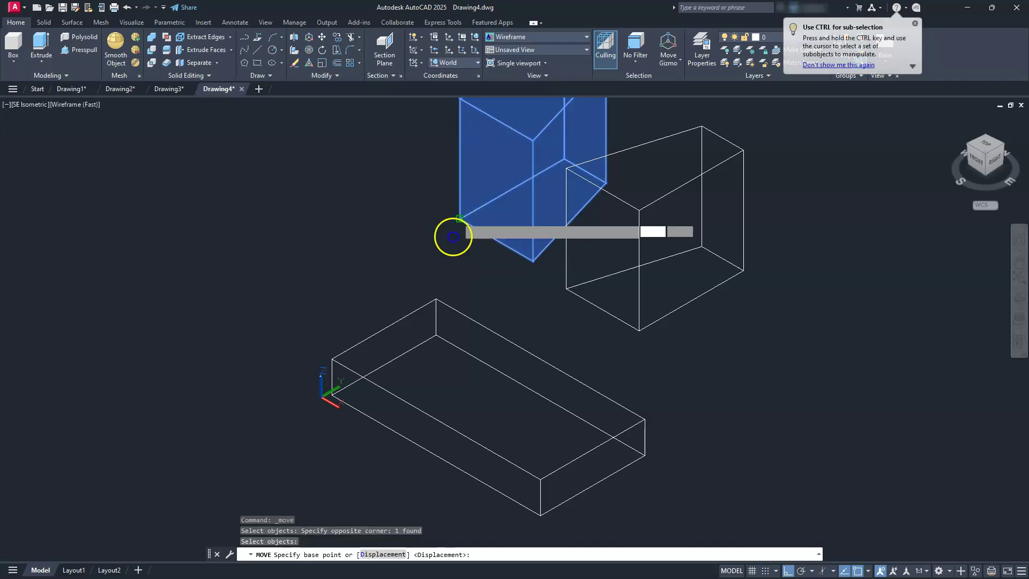
{"action": "left_click", "coordinate": [333, 398]}
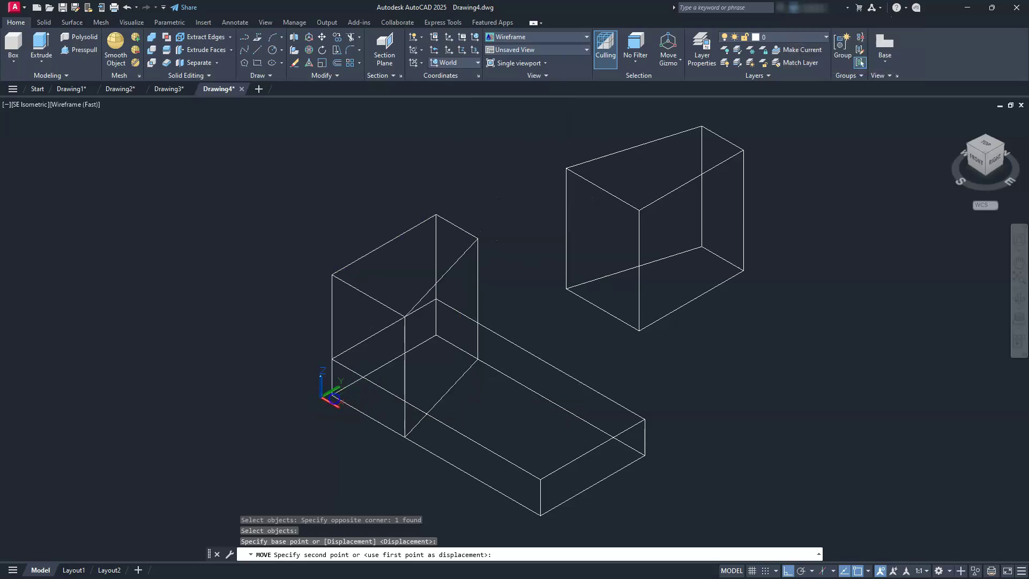
Move the second tapered solid by its lower front outer corner onto the bottom front corner at the box's opposite end
{"action": "left_click", "coordinate": [593, 304]}
{"action": "left_click", "coordinate": [580, 318]}
{"action": "left_click", "coordinate": [322, 36]}
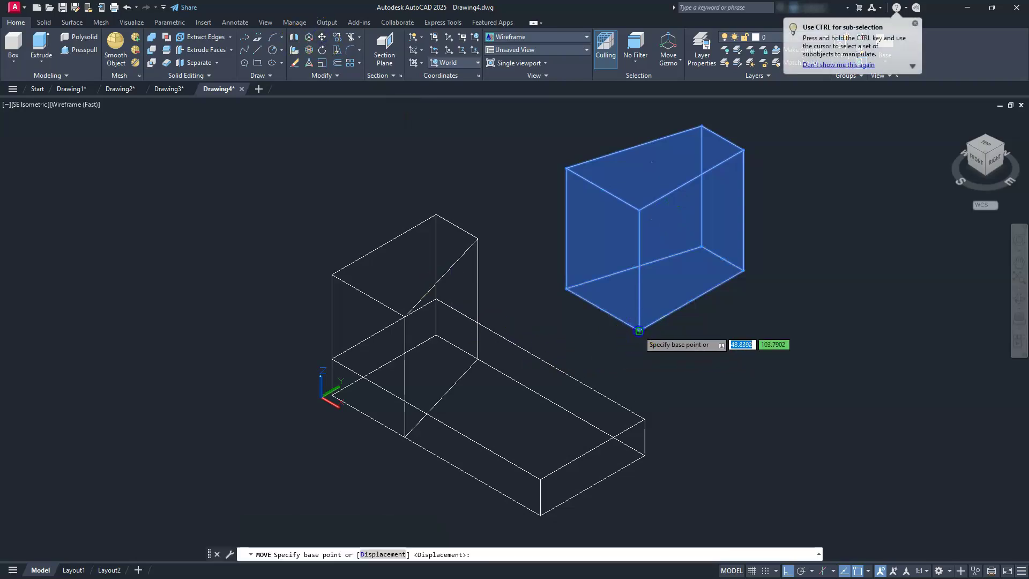
{"action": "left_click", "coordinate": [638, 331]}
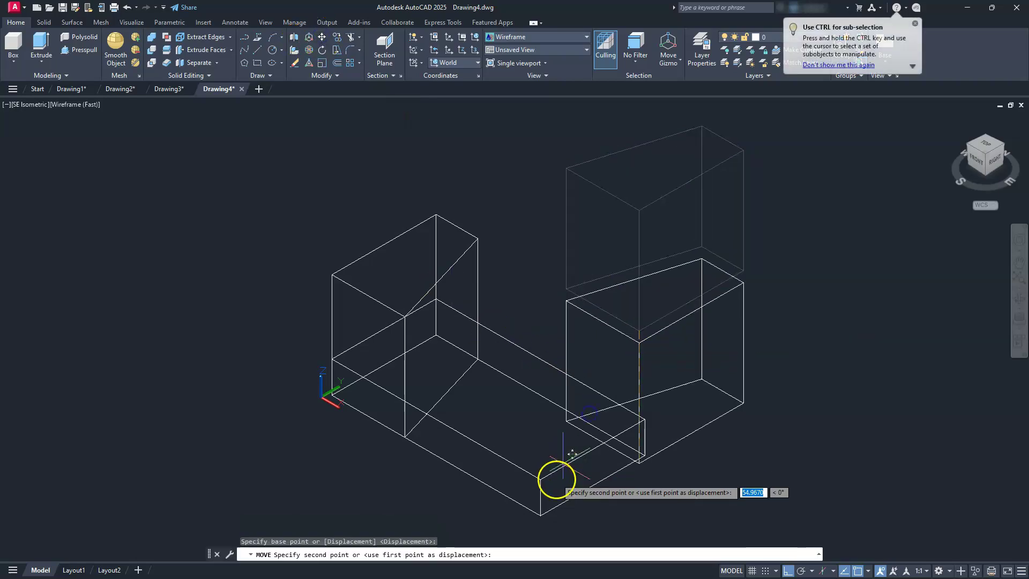
{"action": "left_click", "coordinate": [538, 513]}
{"action": "key", "text": "Escape"}
{"action": "key", "text": "Escape"}
{"action": "key", "text": "Escape"}
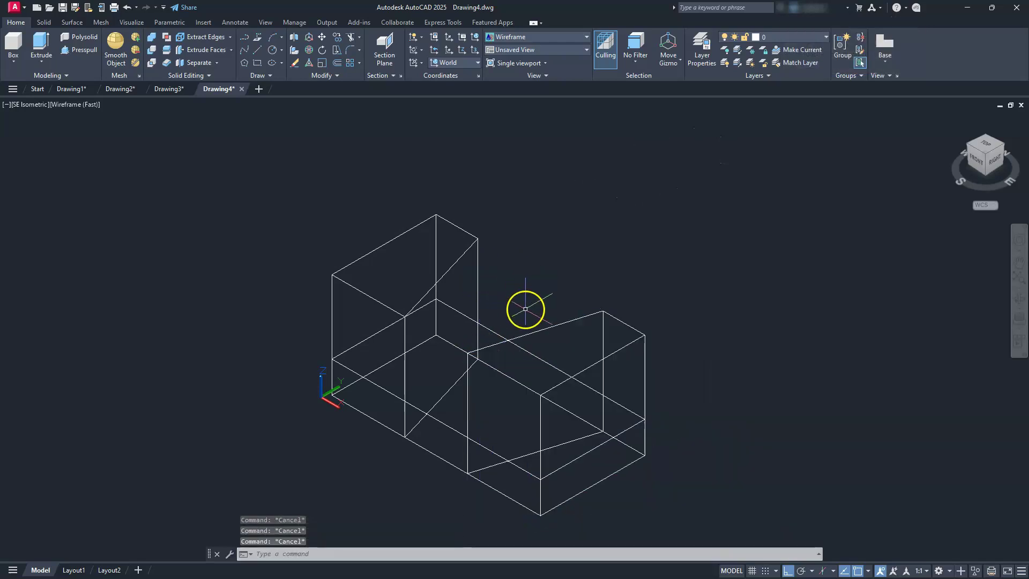
Set the visual style to Shades of Gray and union the box with both tapered solids
{"action": "left_click", "coordinate": [84, 104]}
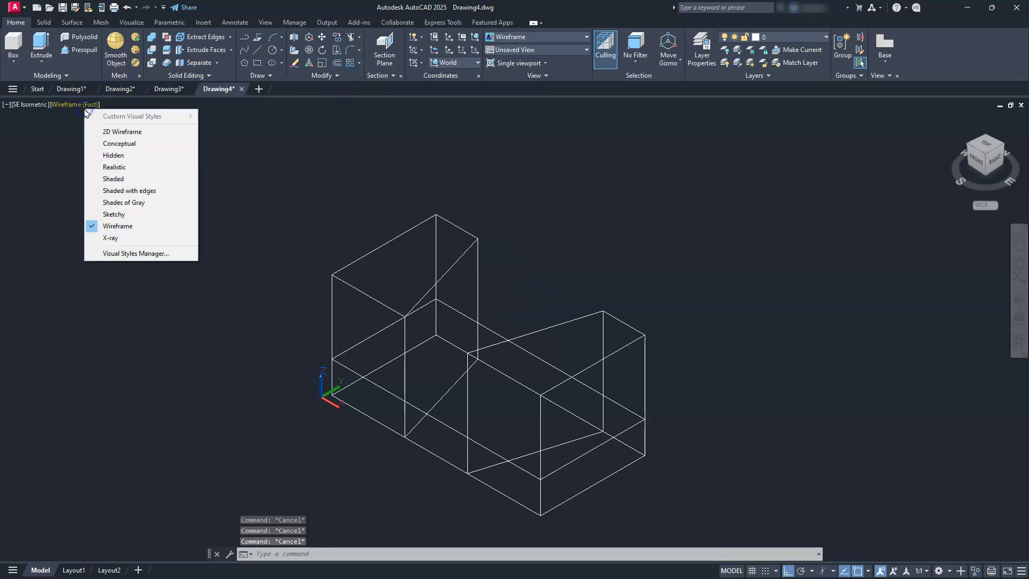
{"action": "left_click", "coordinate": [120, 202]}
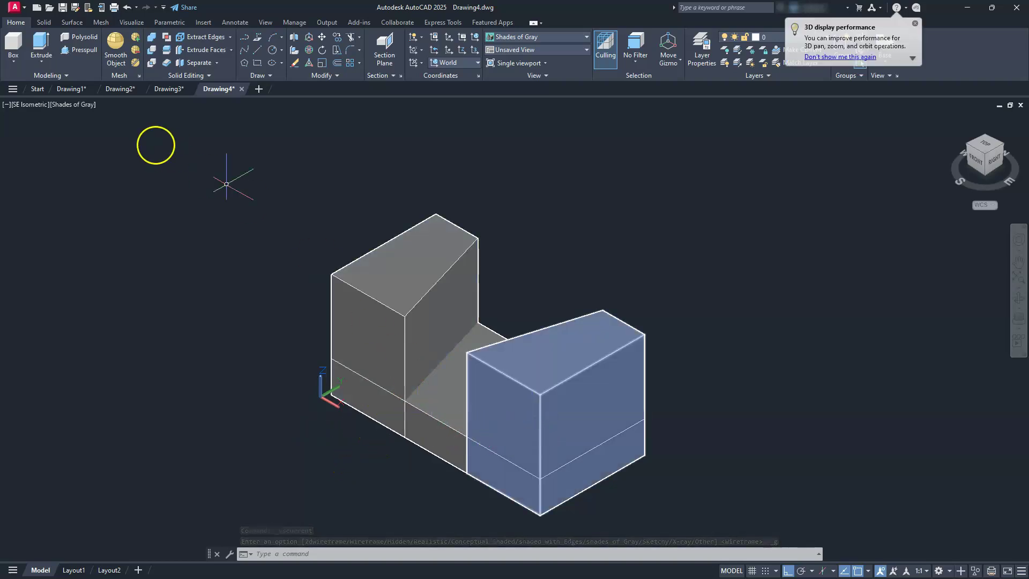
{"action": "left_click", "coordinate": [152, 41]}
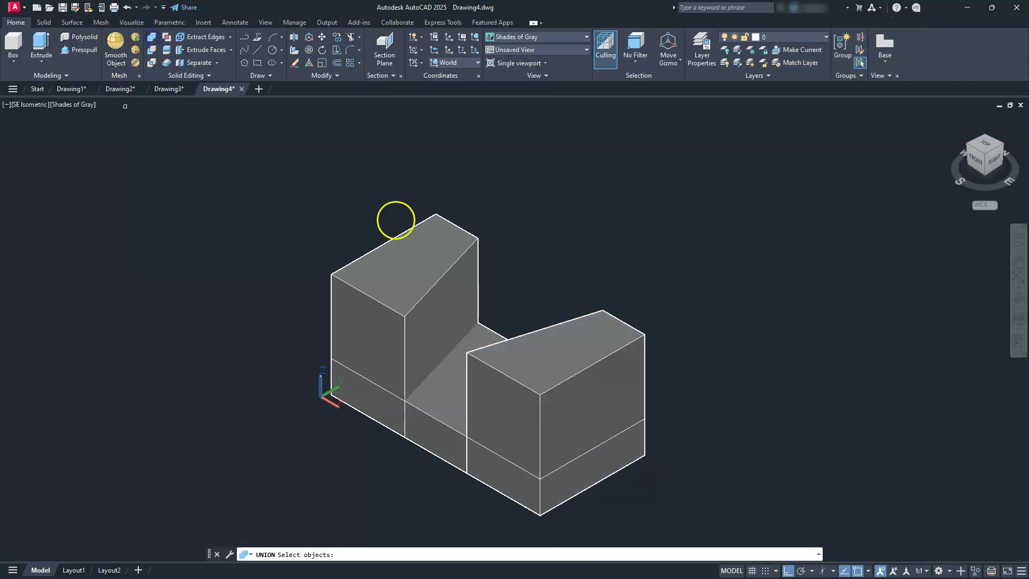
{"action": "left_click", "coordinate": [621, 244]}
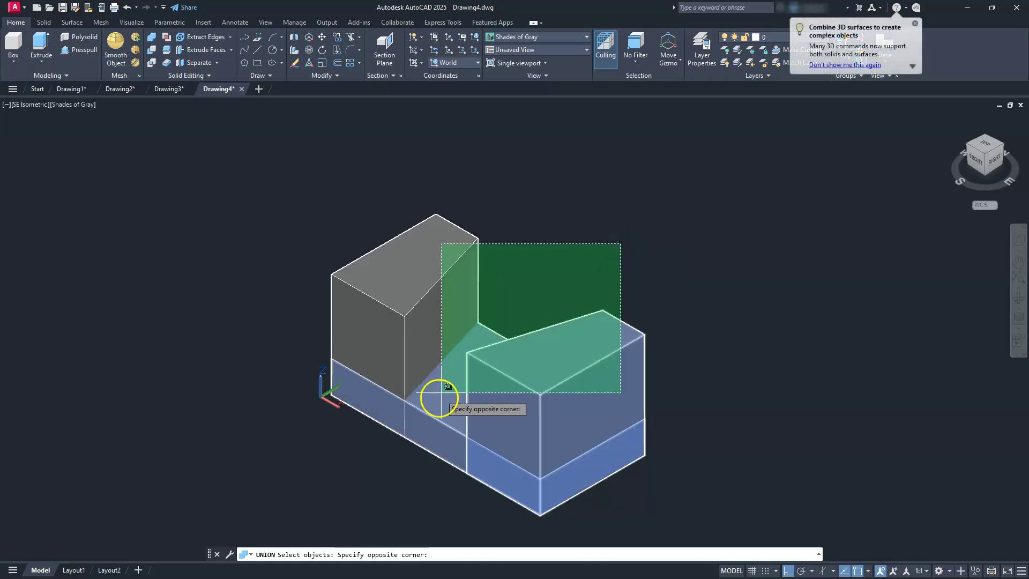
{"action": "left_click", "coordinate": [413, 435]}
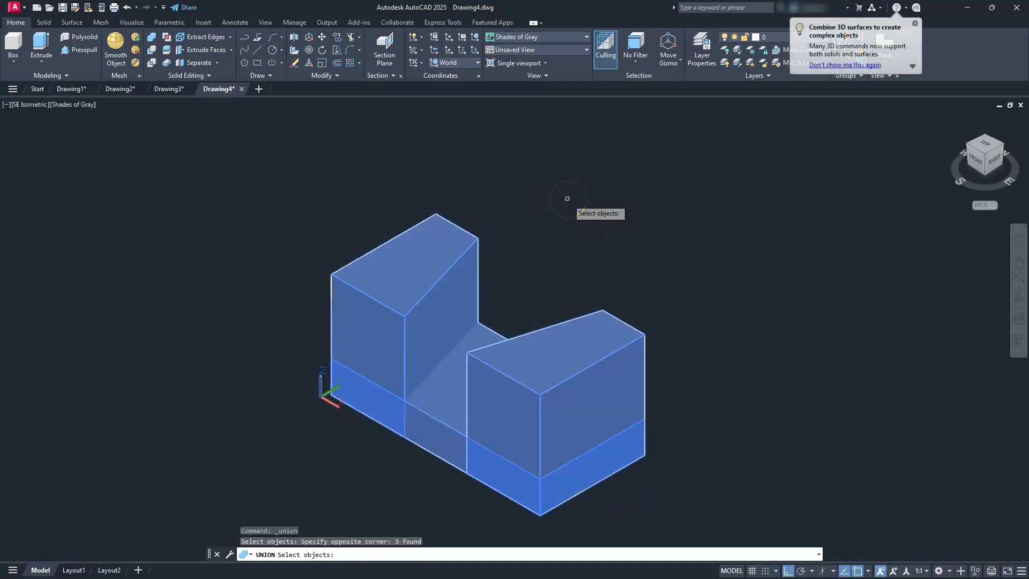
{"action": "key", "text": "Return"}
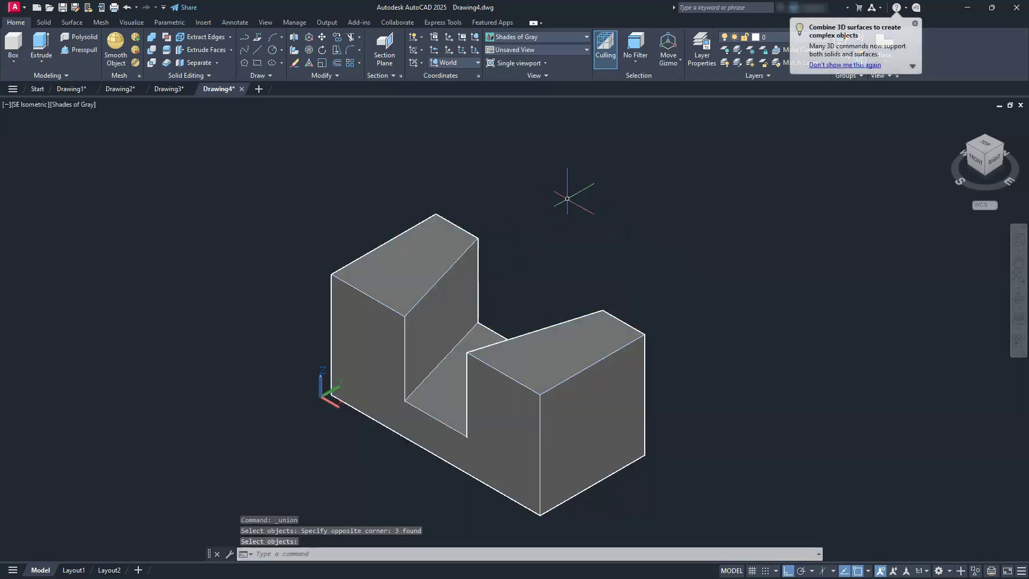
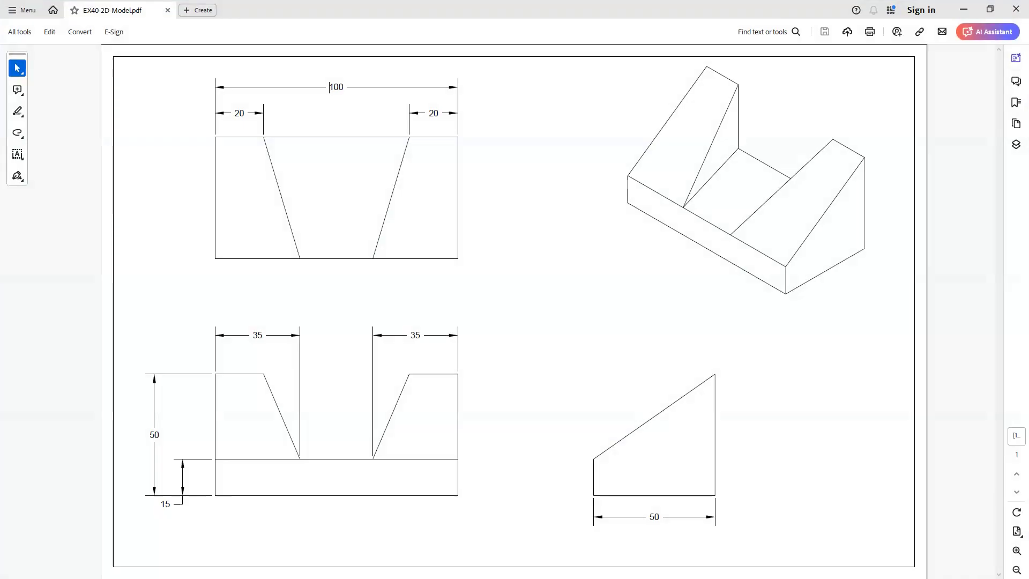
Work out the sloped cut's width and height y in EX40-2D-Model.pdf, marking the side view and the 50 and 15 dimensions
{"action": "left_click_drag", "start_coordinate": [593, 456], "coordinate": [594, 364]}
{"action": "left_click_drag", "start_coordinate": [713, 371], "coordinate": [600, 376]}
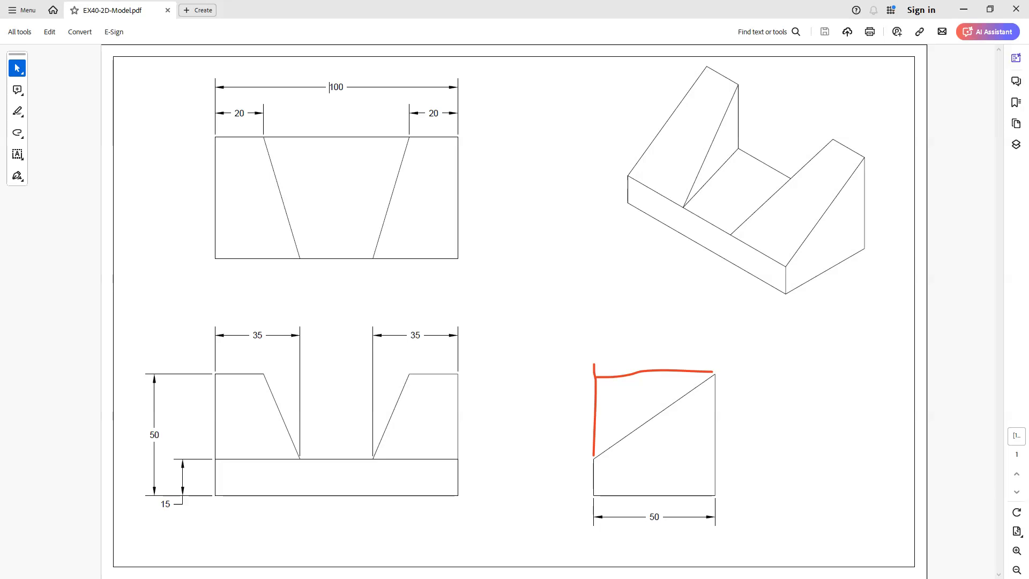
{"action": "mouse_move", "coordinate": [641, 507]}
{"action": "left_mouse_down"}
{"action": "mouse_move", "coordinate": [641, 535]}
{"action": "mouse_move", "coordinate": [674, 532]}
{"action": "mouse_move", "coordinate": [674, 512]}
{"action": "mouse_move", "coordinate": [639, 504]}
{"action": "left_mouse_up"}
{"action": "left_click_drag", "start_coordinate": [572, 409], "coordinate": [577, 425]}
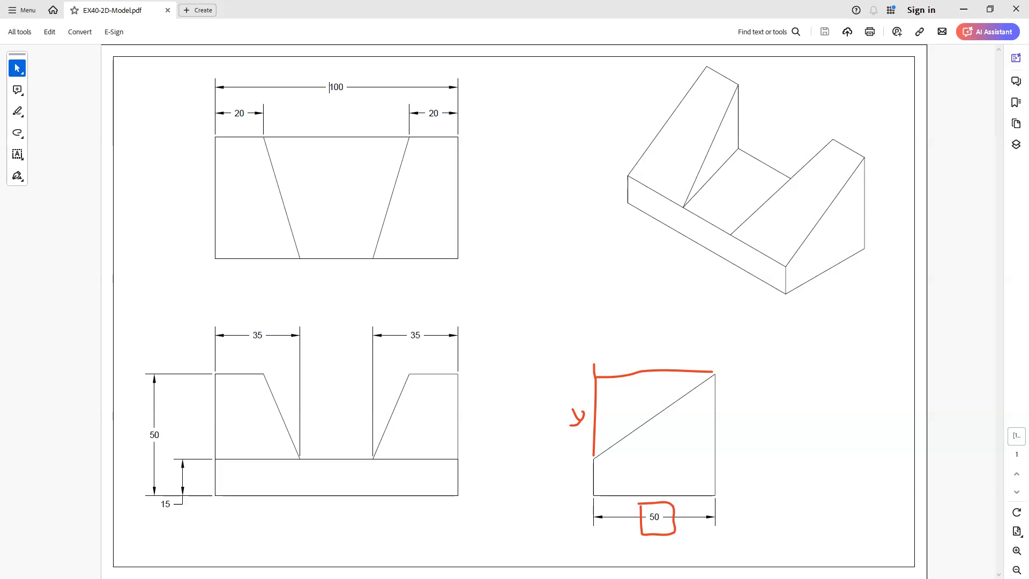
{"action": "mouse_move", "coordinate": [145, 443]}
{"action": "left_mouse_down"}
{"action": "mouse_move", "coordinate": [171, 444]}
{"action": "mouse_move", "coordinate": [175, 425]}
{"action": "mouse_move", "coordinate": [146, 442]}
{"action": "left_mouse_up"}
{"action": "mouse_move", "coordinate": [156, 502]}
{"action": "left_mouse_down"}
{"action": "mouse_move", "coordinate": [156, 516]}
{"action": "mouse_move", "coordinate": [171, 518]}
{"action": "mouse_move", "coordinate": [171, 494]}
{"action": "mouse_move", "coordinate": [156, 493]}
{"action": "mouse_move", "coordinate": [153, 506]}
{"action": "left_mouse_up"}
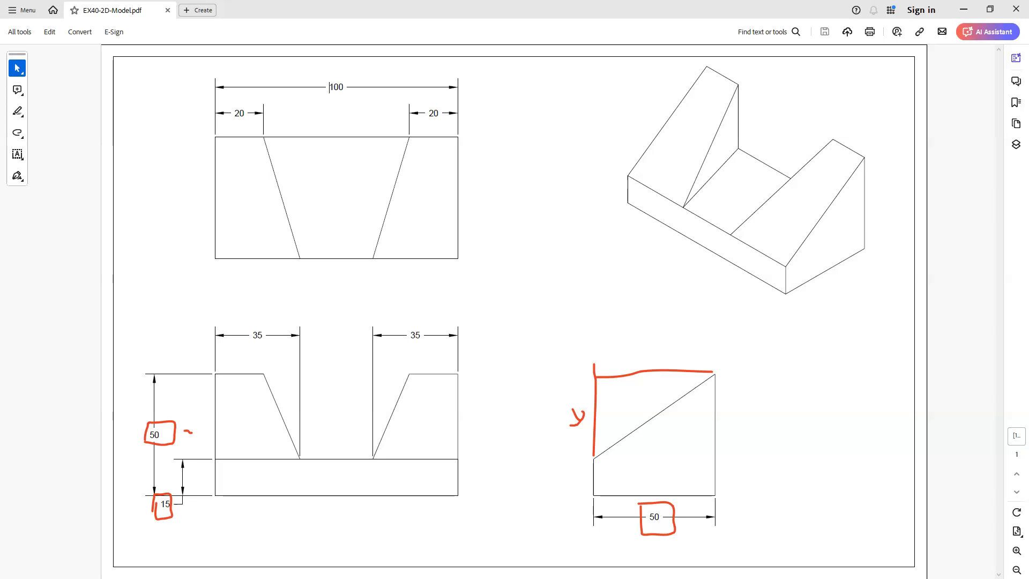
{"action": "left_click_drag", "start_coordinate": [556, 437], "coordinate": [562, 455]}
{"action": "left_click_drag", "start_coordinate": [575, 441], "coordinate": [575, 457]}
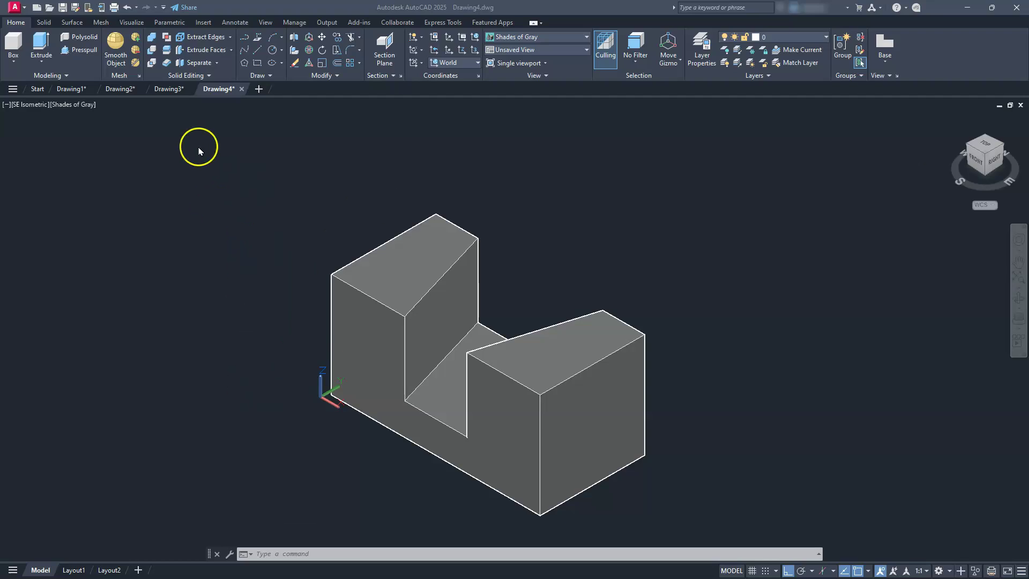
Try to chamfer the front top edge of the second block with Distance1 50 and Distance2 35
{"action": "left_click", "coordinate": [45, 23]}
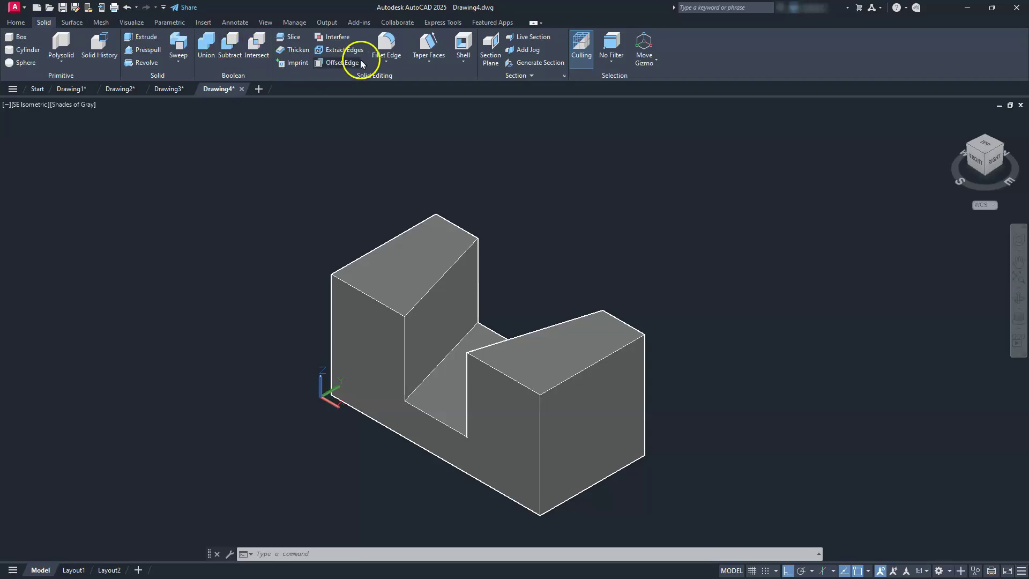
{"action": "left_click", "coordinate": [395, 63]}
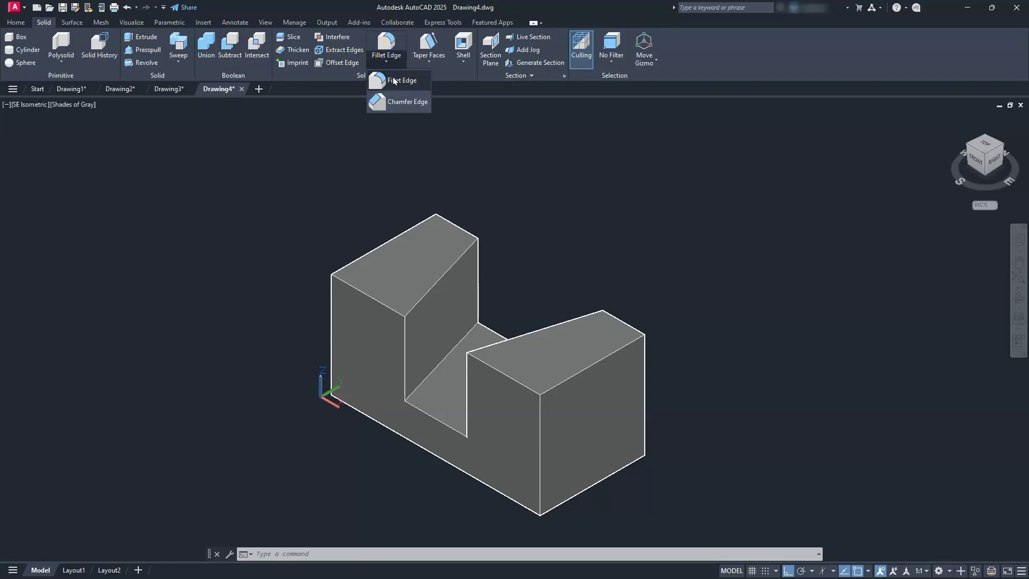
{"action": "left_click", "coordinate": [393, 101]}
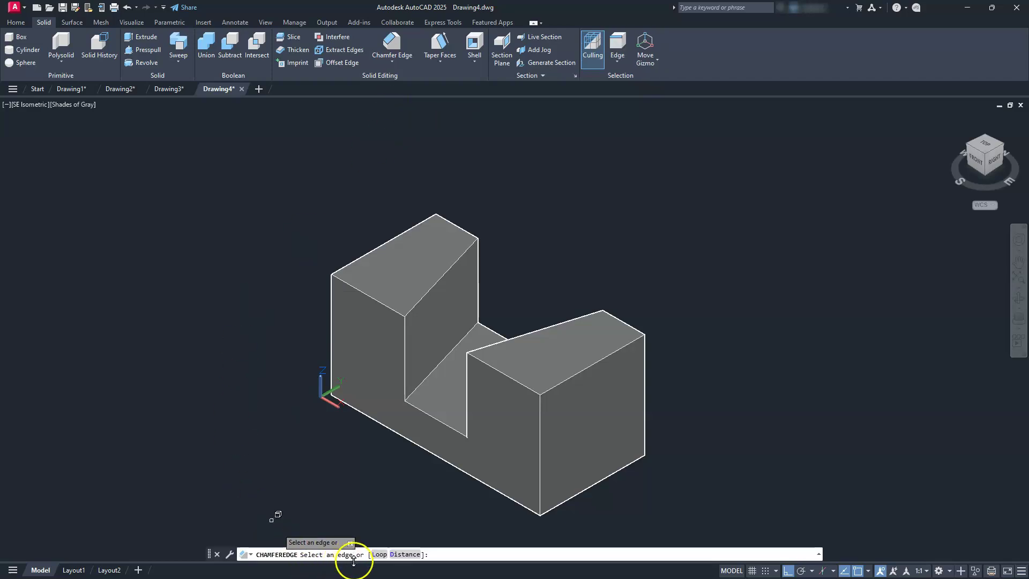
{"action": "left_click", "coordinate": [406, 555]}
{"action": "type", "text": "50"}
{"action": "key", "text": "Return"}
{"action": "type", "text": "35"}
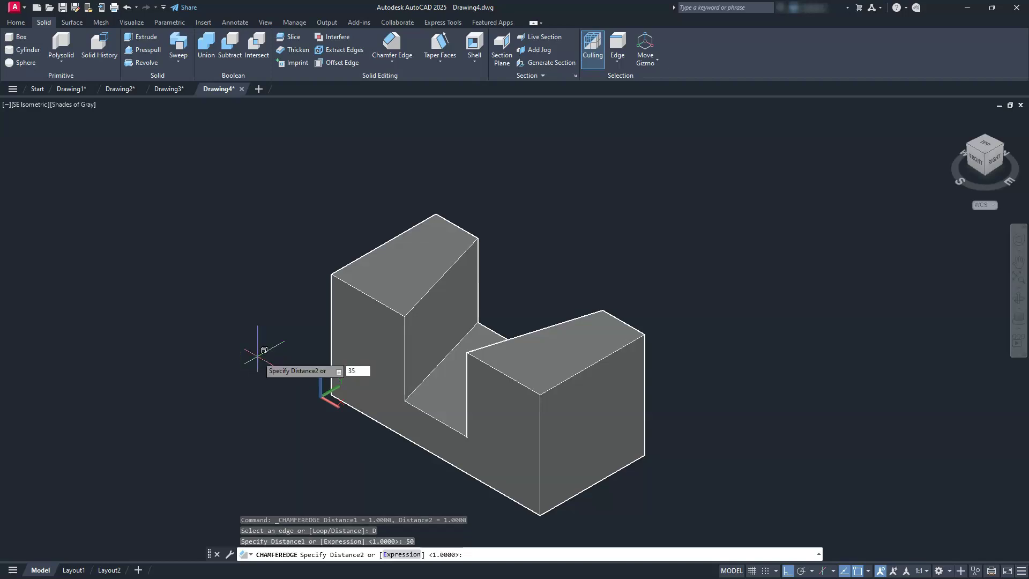
{"action": "key", "text": "Return"}
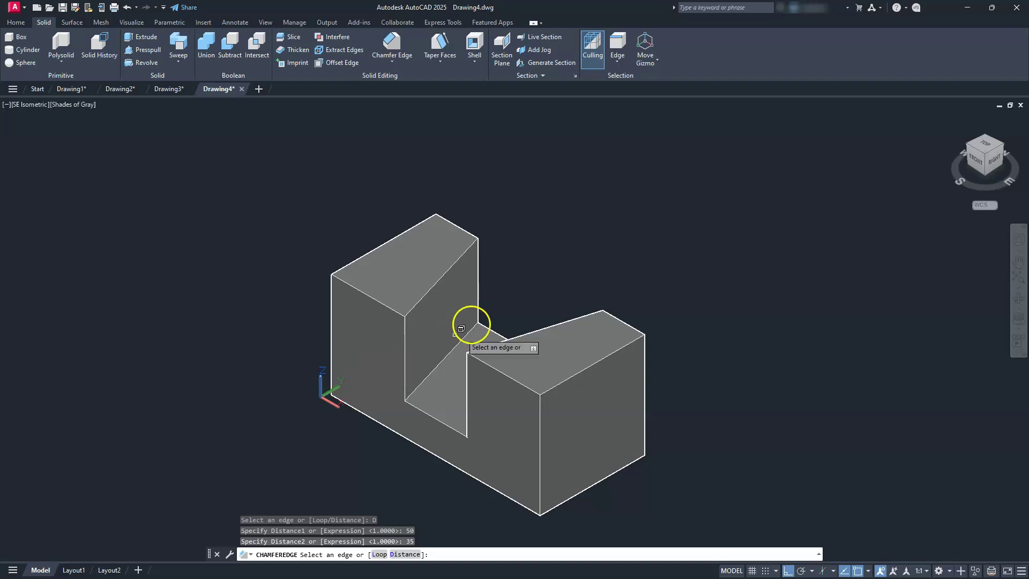
{"action": "left_click", "coordinate": [520, 383]}
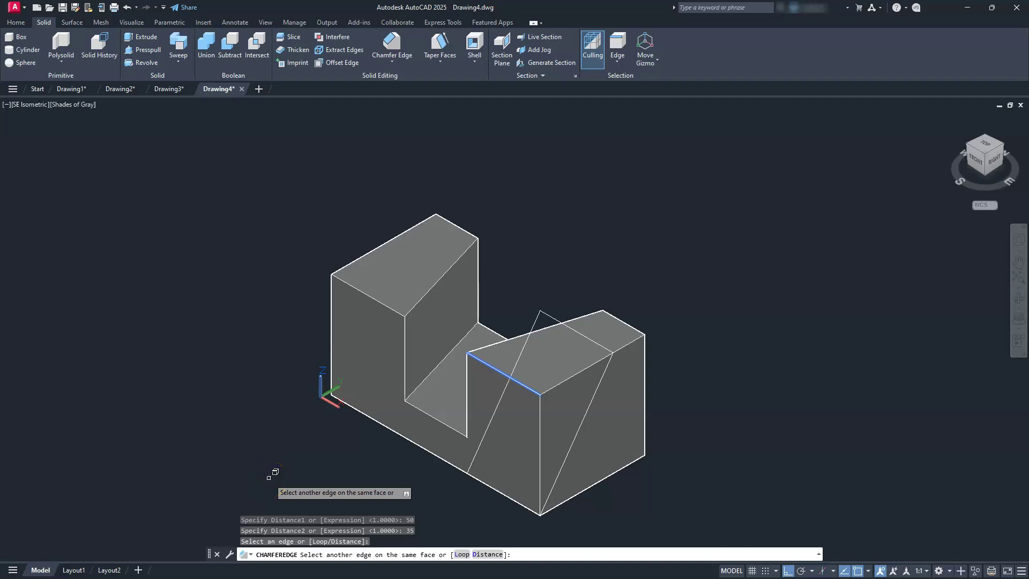
{"action": "key", "text": "Return"}
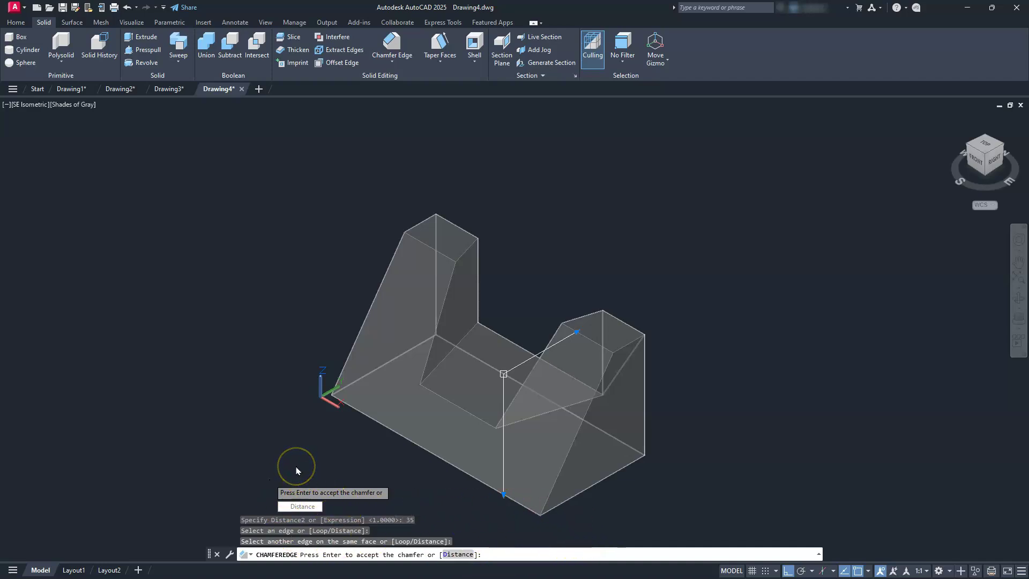
{"action": "key", "text": "Escape"}
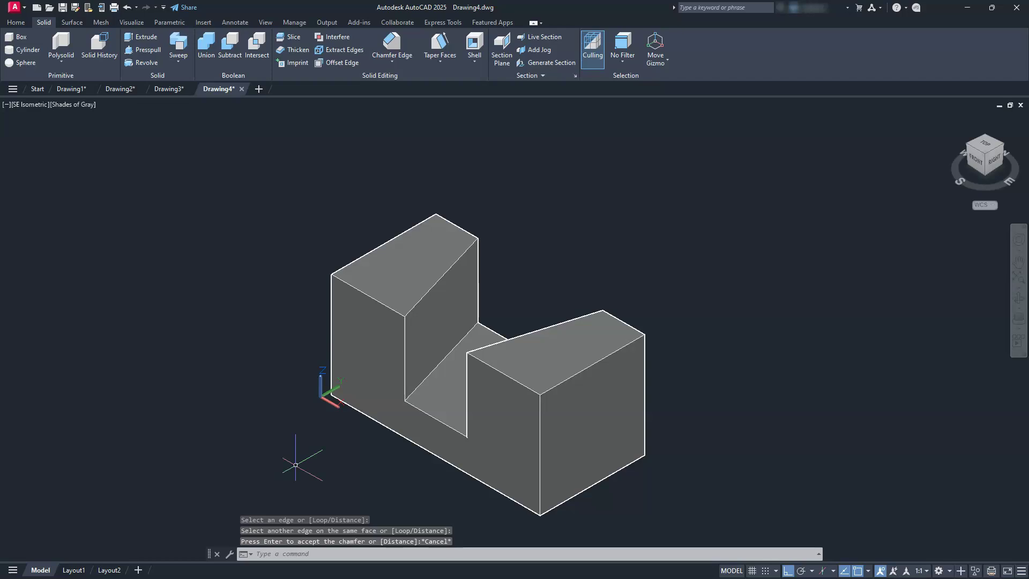
Start an edge chamfer with Distance1 50 and Distance2 35 on the front top edge of the second block
{"action": "left_click", "coordinate": [397, 44]}
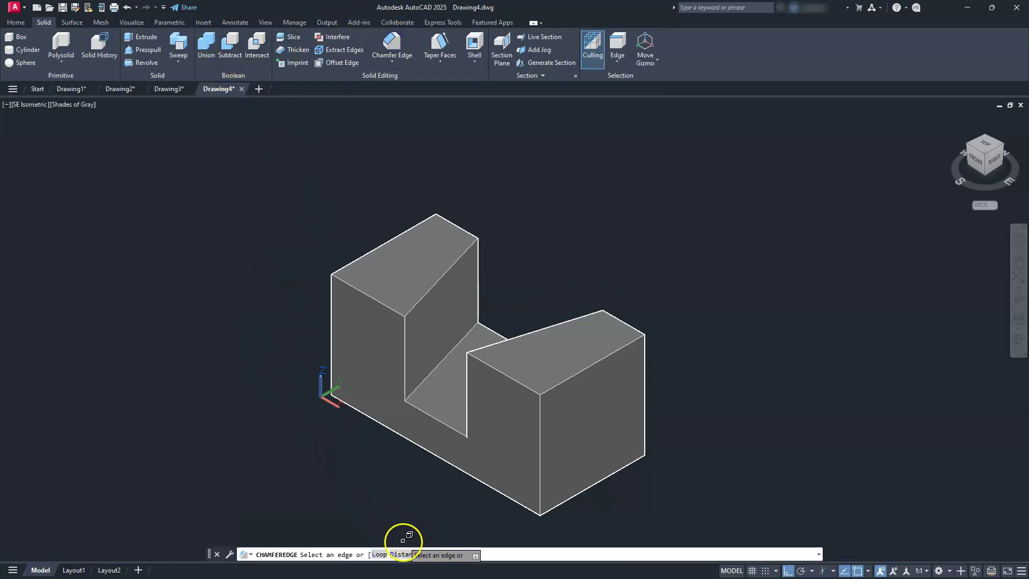
{"action": "left_click", "coordinate": [402, 554]}
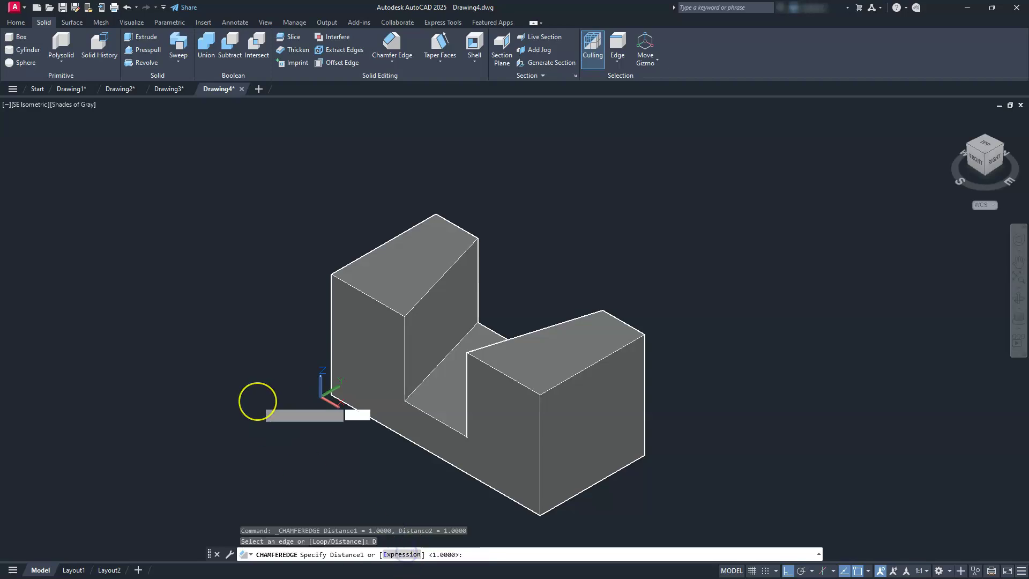
{"action": "type", "text": "50"}
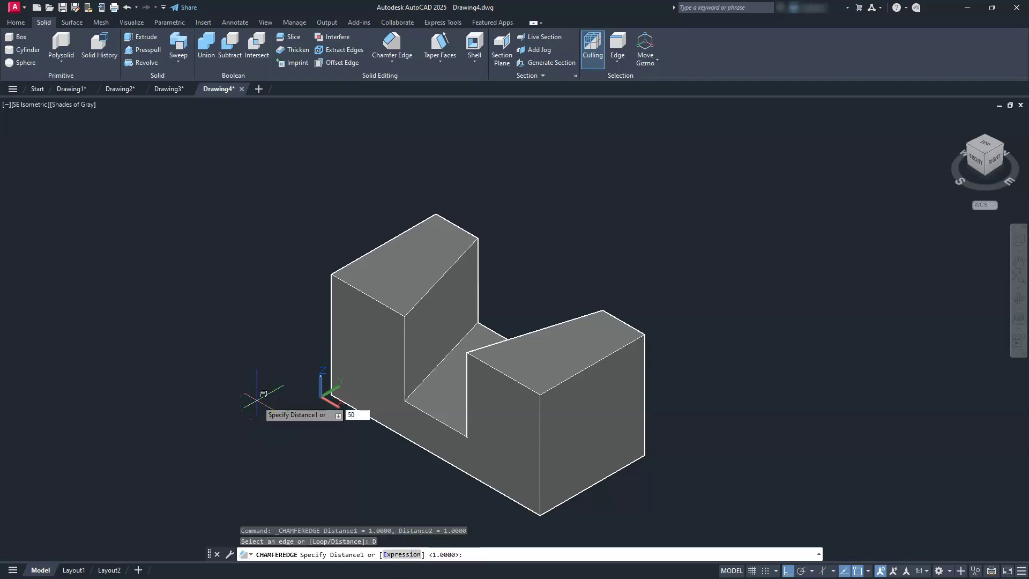
{"action": "key", "text": "Return"}
{"action": "type", "text": "35"}
{"action": "key", "text": "Return"}
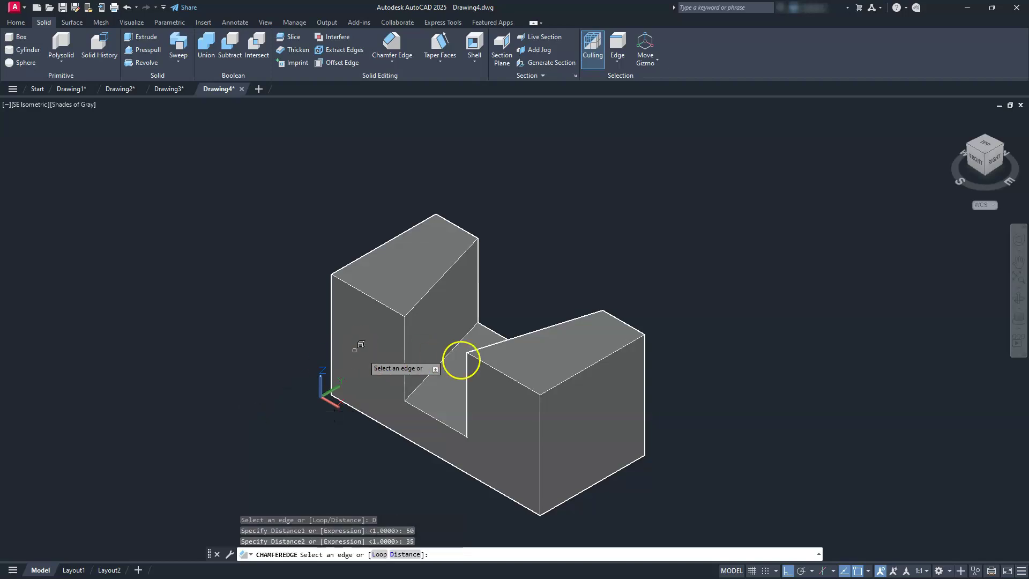
{"action": "left_click", "coordinate": [504, 373]}
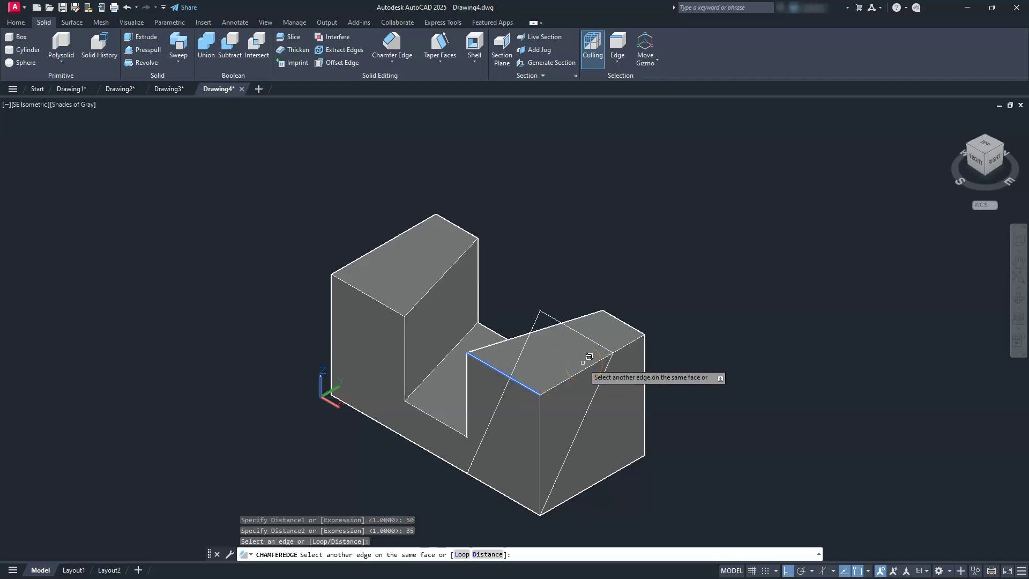
Change the active chamfer's distances to 35 for Distance1 and 50 for Distance2
{"action": "left_click", "coordinate": [488, 555]}
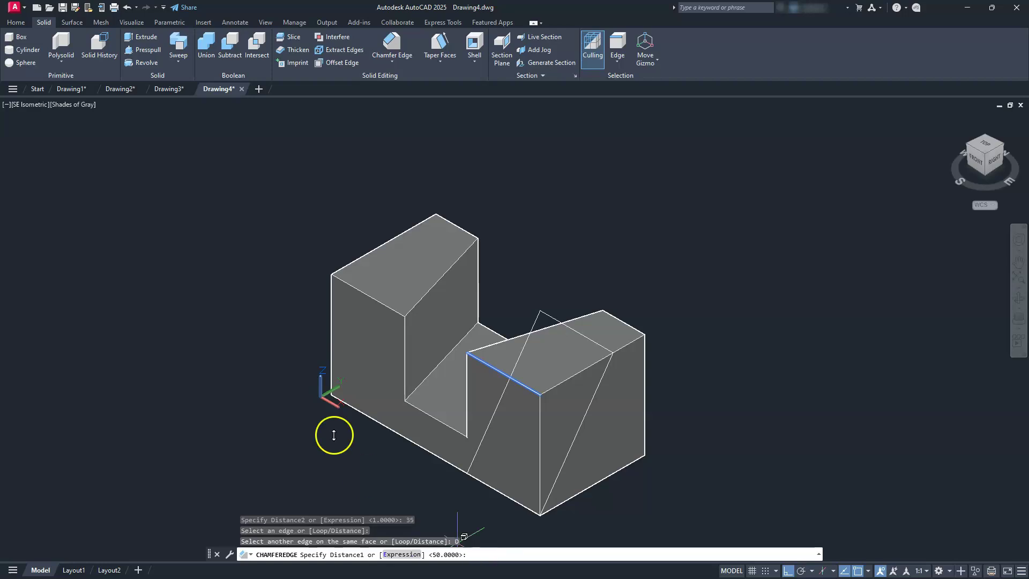
{"action": "type", "text": "35"}
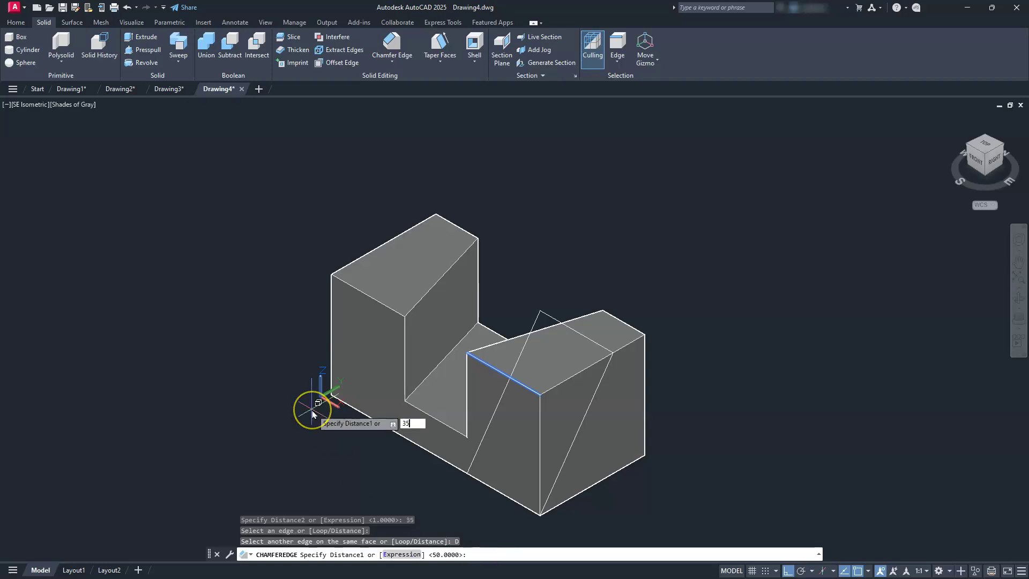
{"action": "key", "text": "Return"}
{"action": "type", "text": "50"}
{"action": "key", "text": "Return"}
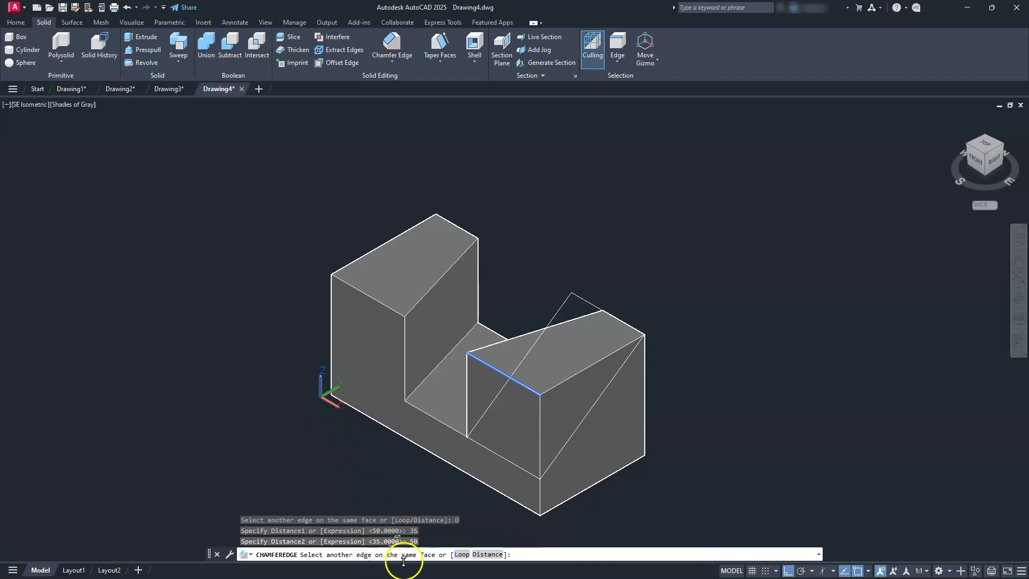
Add the first block's front top edge to the chamfer and accept it on both blocks
{"action": "left_click", "coordinate": [376, 296]}
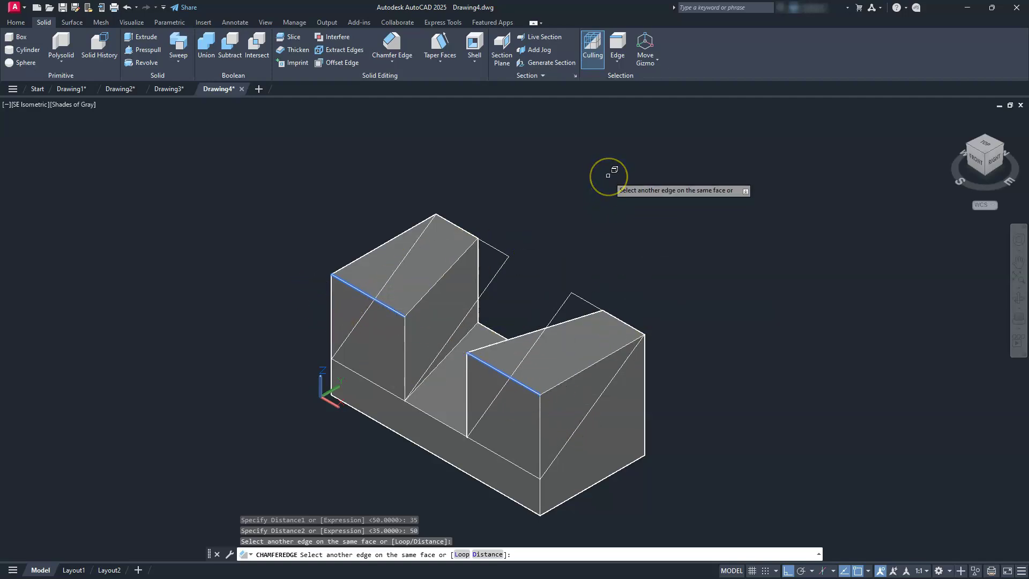
{"action": "key", "text": "Return"}
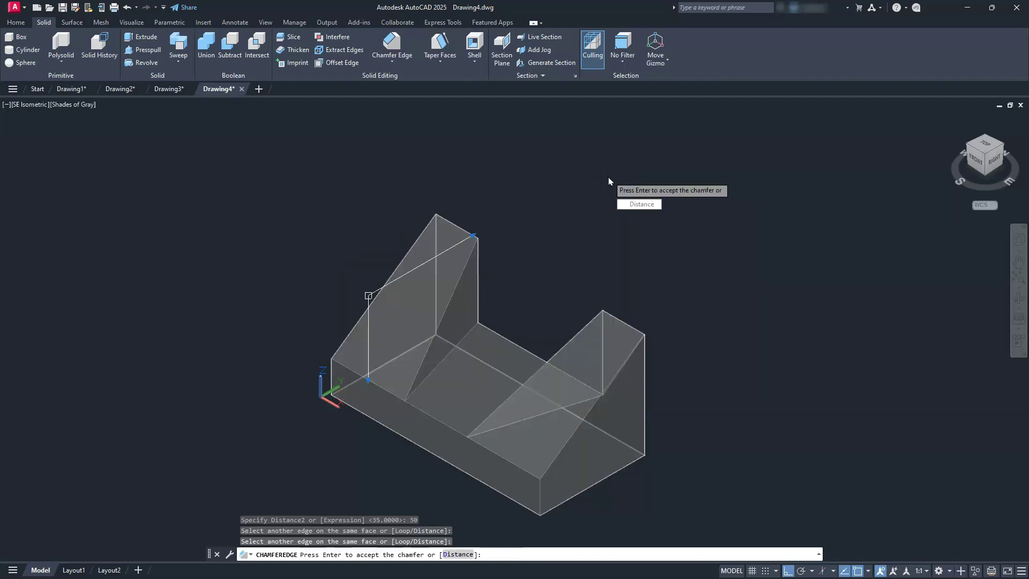
{"action": "key", "text": "Return"}
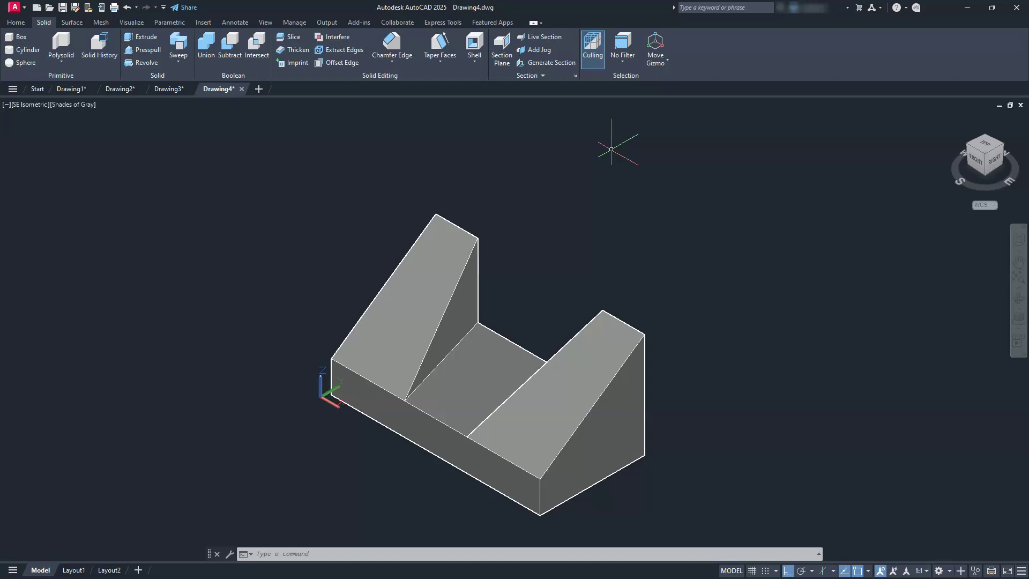
Switch to Layout1 and delete its default viewport
{"action": "left_click", "coordinate": [75, 570]}
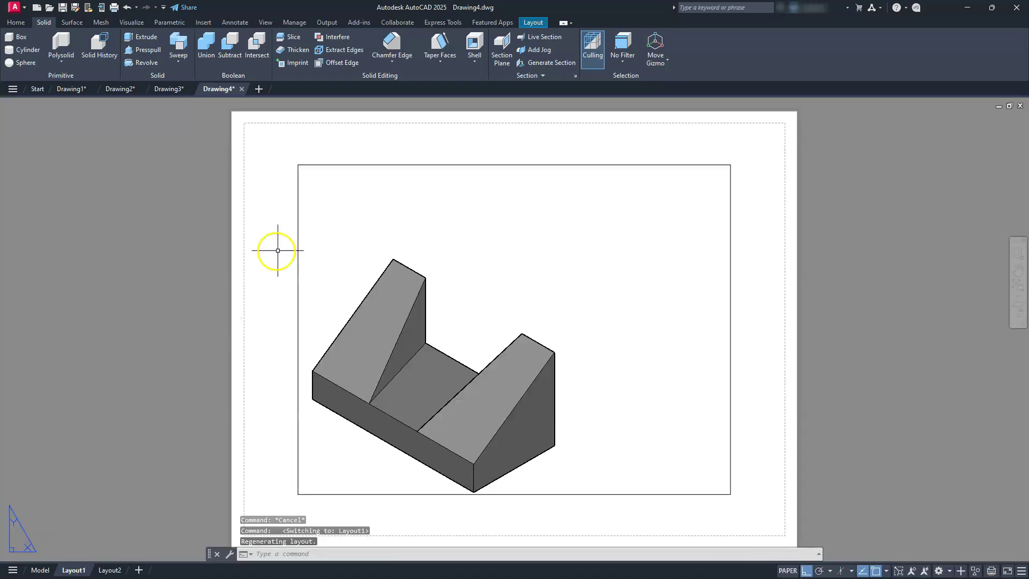
{"action": "left_click", "coordinate": [298, 240]}
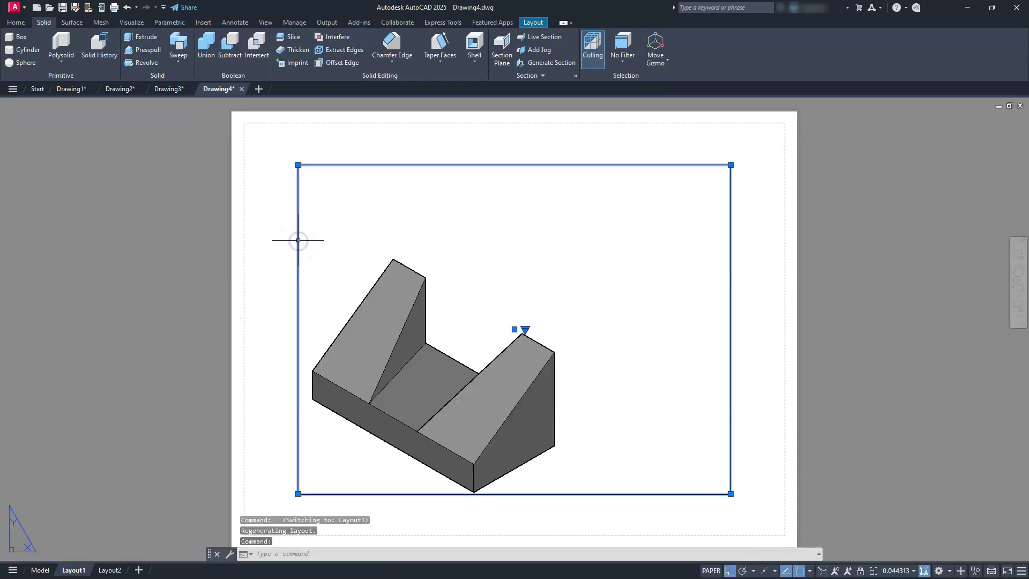
{"action": "key", "text": "Delete"}
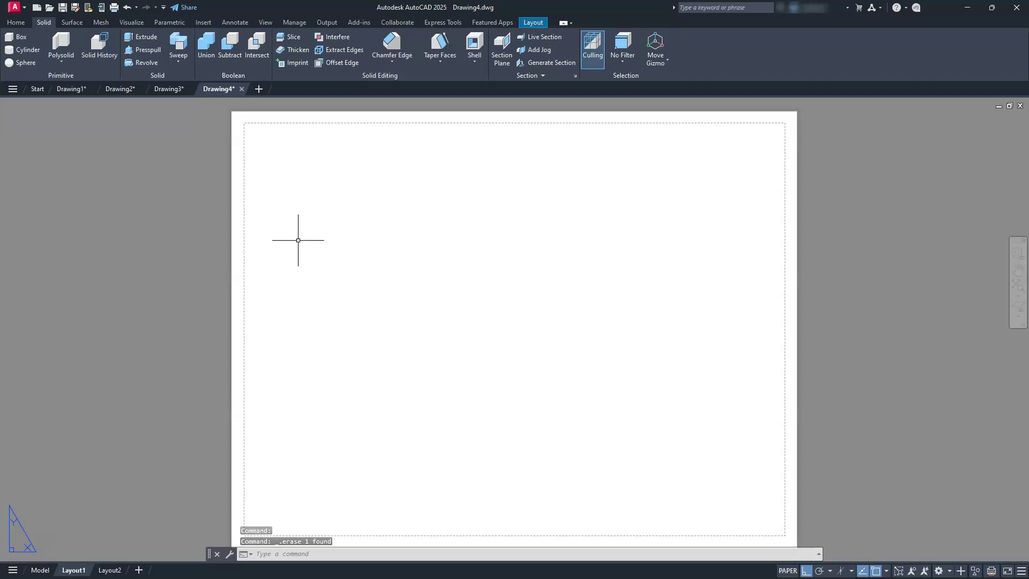
Draw a 17 x 11 rectangle in Layout1 starting from the origin 0,0
{"action": "type", "text": "REC"}
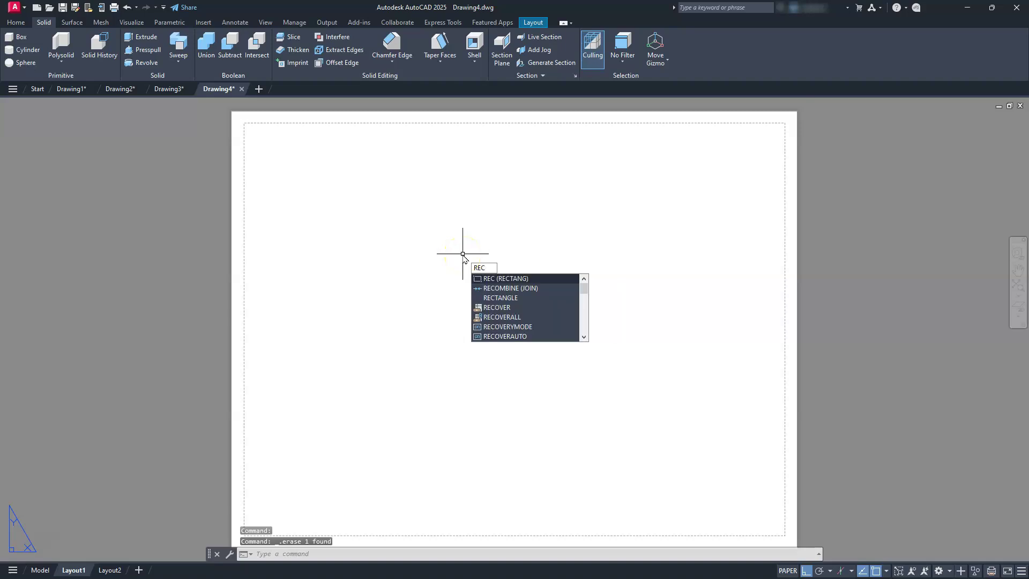
{"action": "key", "text": "Return"}
{"action": "type", "text": "0,0"}
{"action": "key", "text": "Return"}
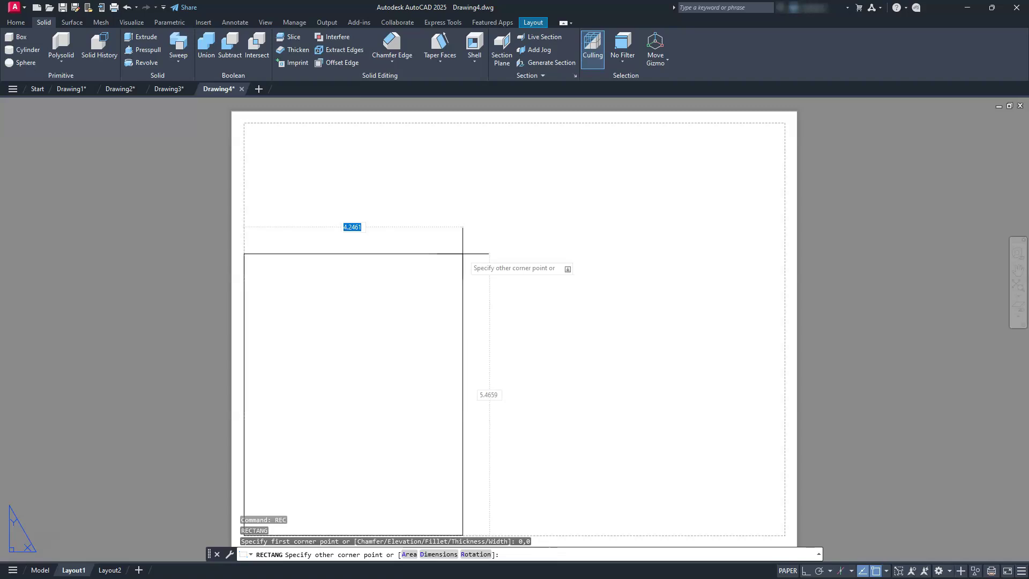
{"action": "type", "text": "@17,11"}
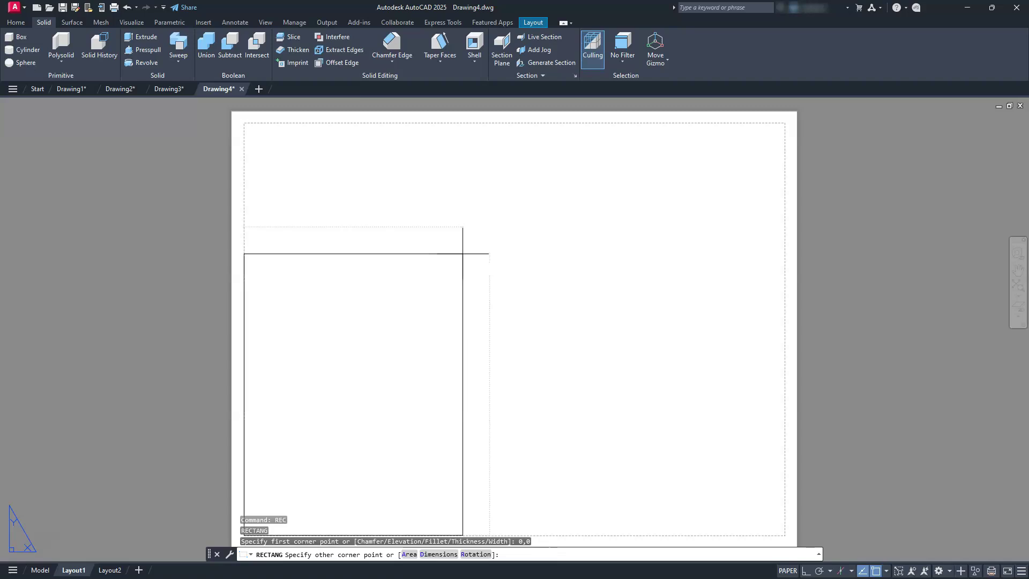
{"action": "key", "text": "Return"}
{"action": "key", "text": "F8"}
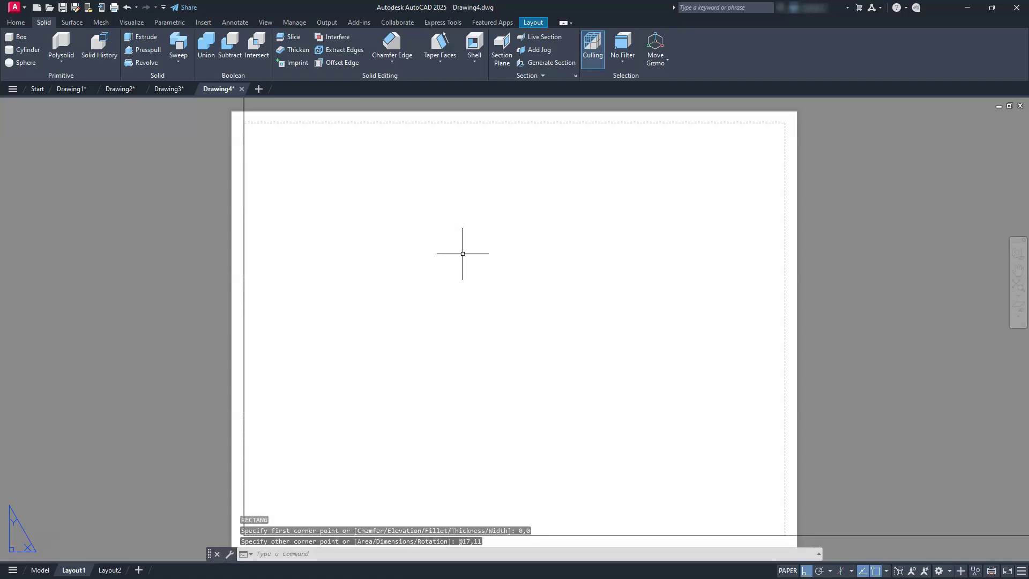
{"action": "middle_click", "coordinate": [463, 253]}
{"action": "middle_click", "coordinate": [462, 253]}
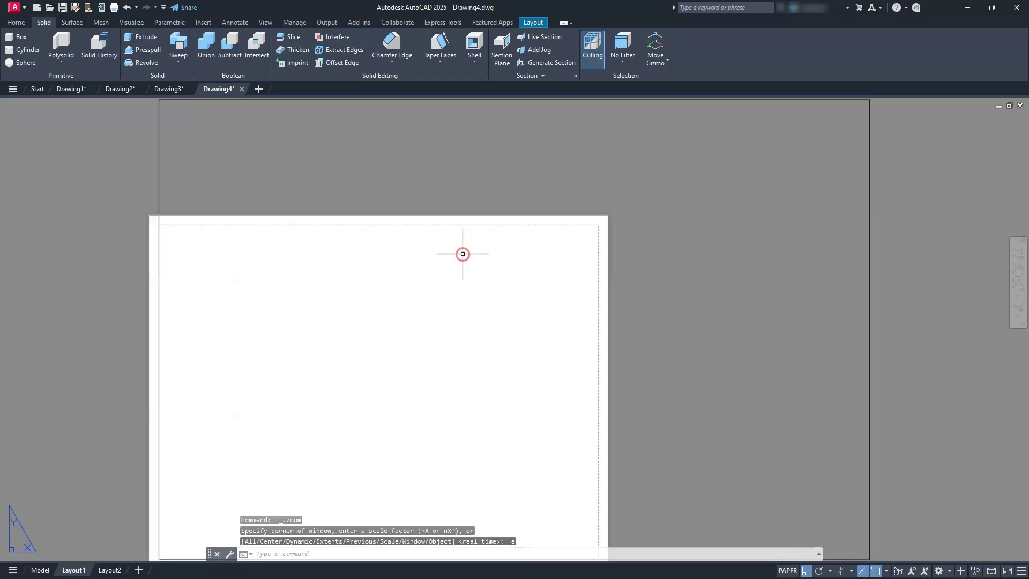
{"action": "scroll", "coordinate": [463, 253], "scroll_direction": "down", "scroll_amount": 2}
{"action": "middle_click_drag", "start_coordinate": [466, 314], "coordinate": [474, 367]}
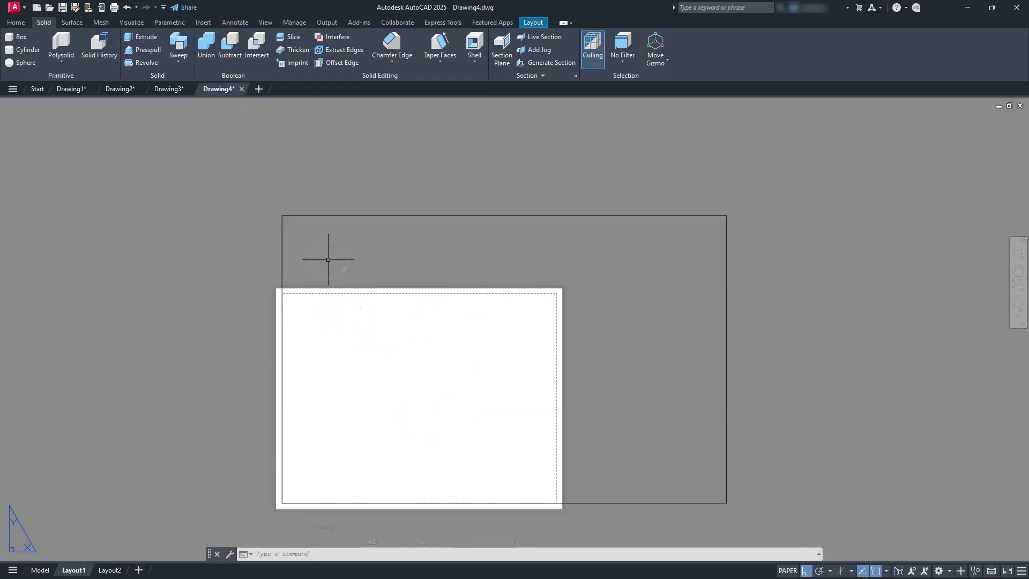
{"action": "type", "text": "o"}
{"action": "key", "text": "Return"}
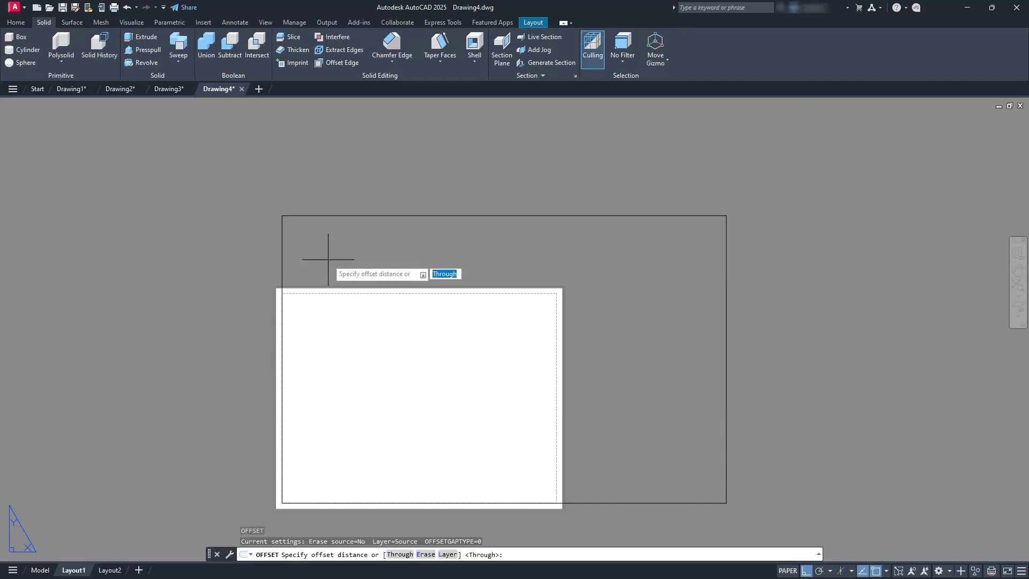
{"action": "key", "text": "Escape"}
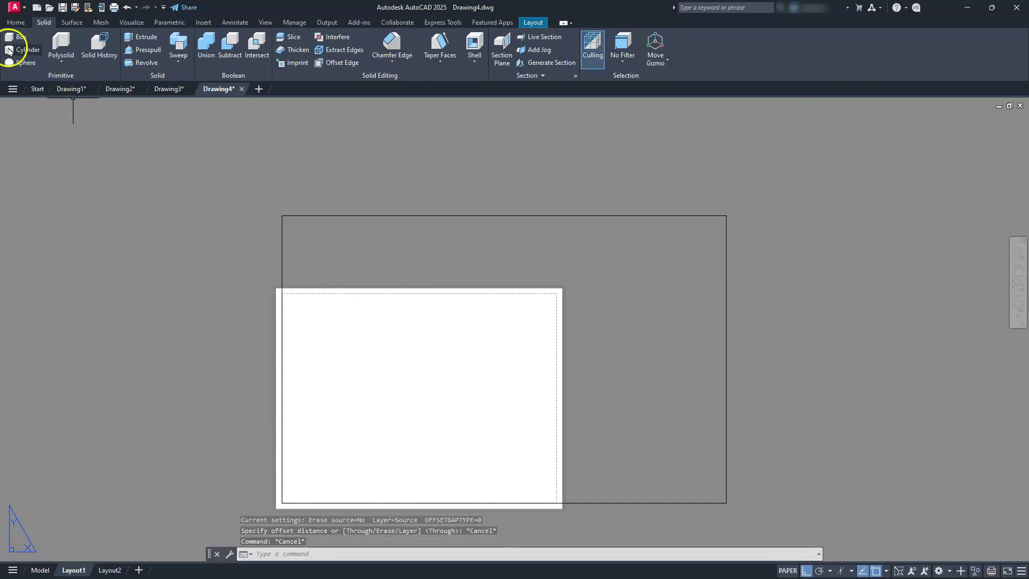
Offset the 17 x 11 rectangle inward by .25 to make an inner border
{"action": "left_click", "coordinate": [11, 22]}
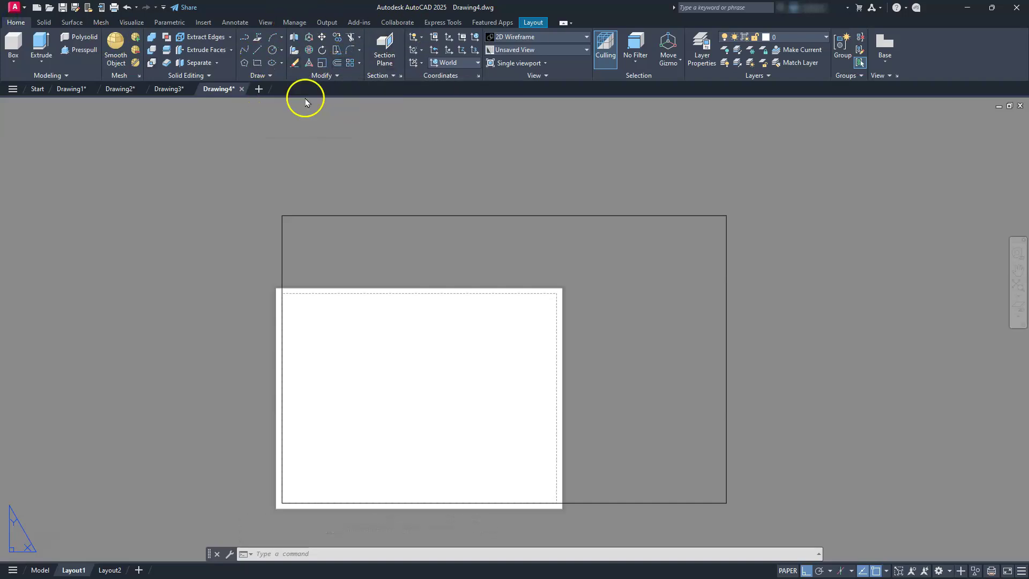
{"action": "key", "text": "Escape"}
{"action": "key", "text": "Escape"}
{"action": "key", "text": "Escape"}
{"action": "type", "text": "o"}
{"action": "key", "text": "Return"}
{"action": "type", "text": ".25"}
{"action": "key", "text": "Return"}
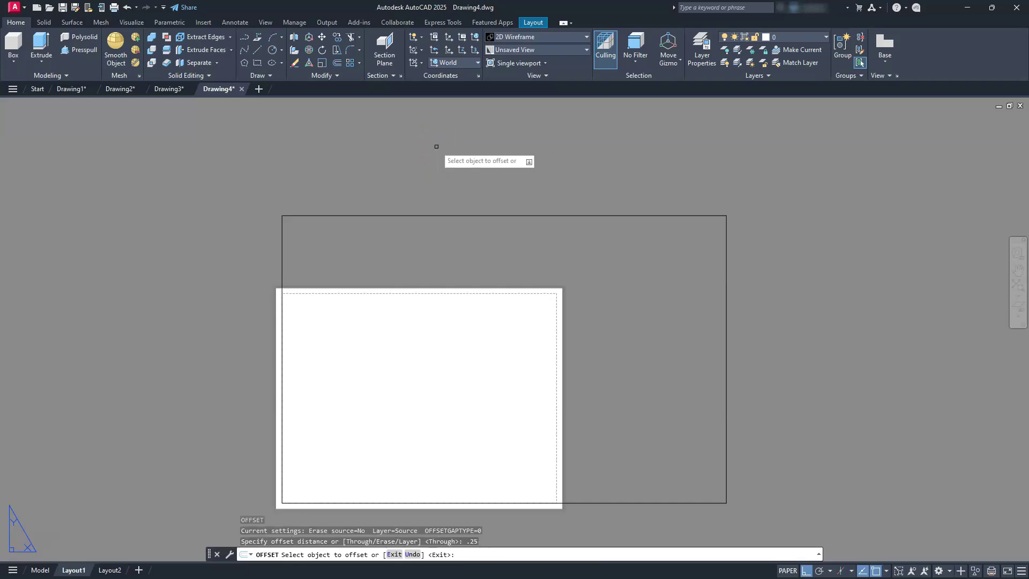
{"action": "left_click", "coordinate": [436, 218]}
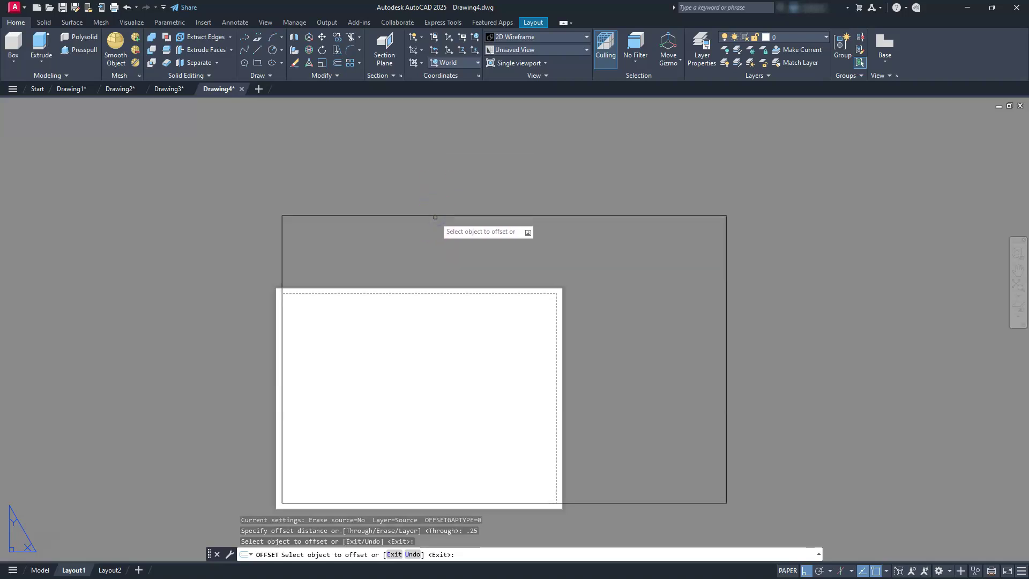
{"action": "left_click", "coordinate": [435, 217]}
{"action": "left_click", "coordinate": [432, 242]}
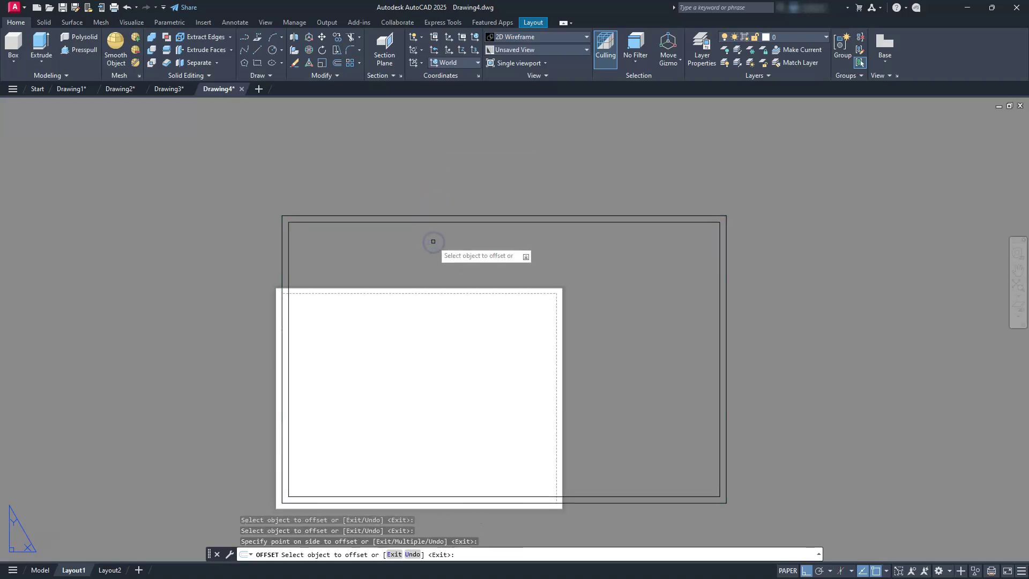
{"action": "key", "text": "Escape"}
{"action": "key", "text": "Escape"}
{"action": "key", "text": "Escape"}
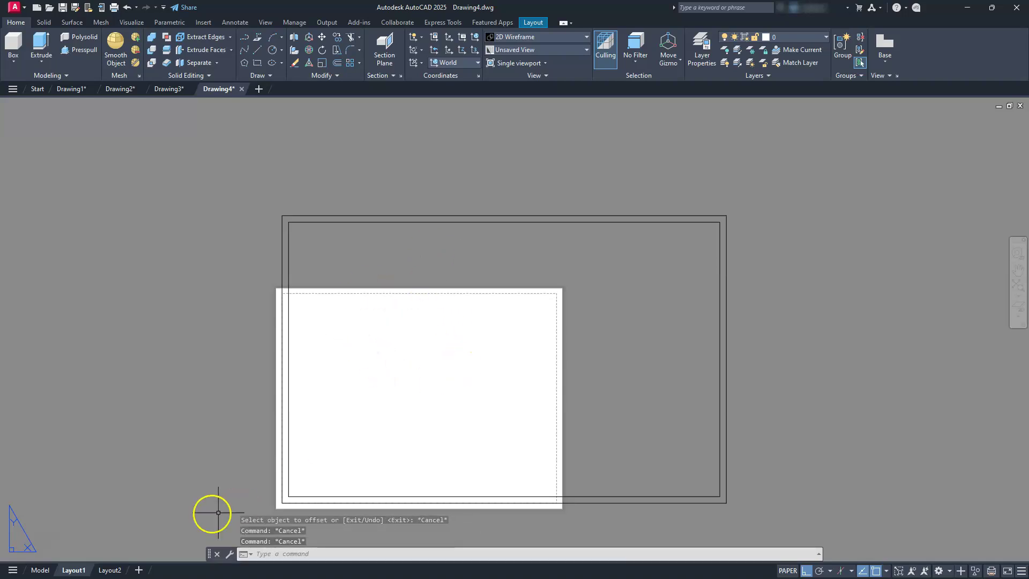
Modify Layout1's page setup to use the DWG To PDF.pc3 plotter
{"action": "right_click", "coordinate": [74, 571]}
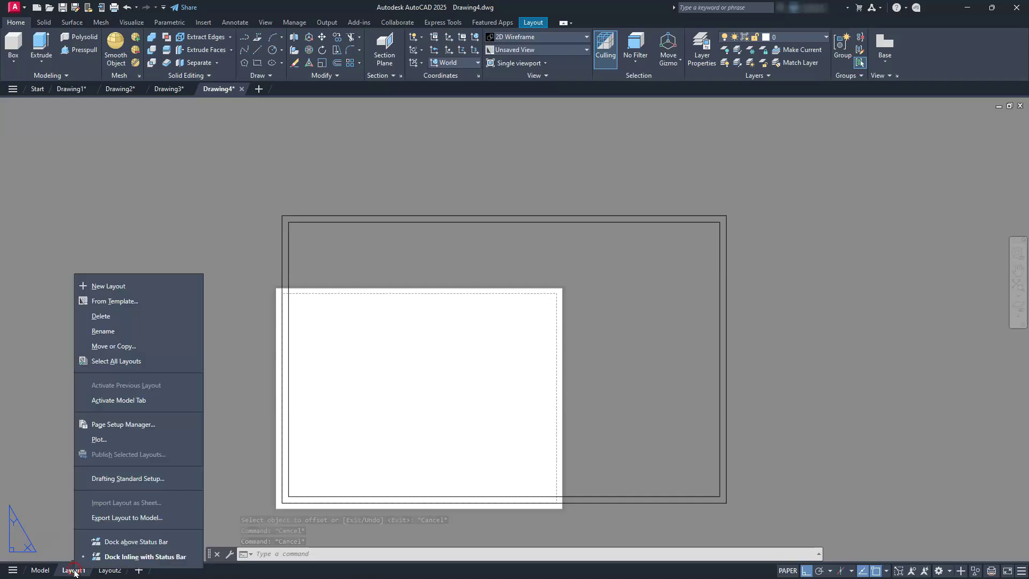
{"action": "left_click", "coordinate": [119, 423]}
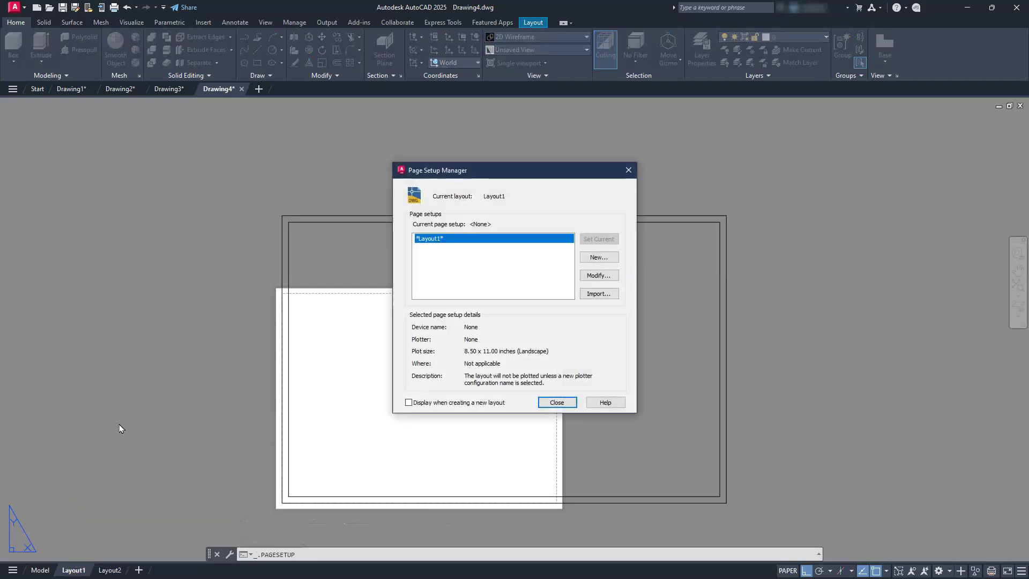
{"action": "left_click", "coordinate": [599, 275]}
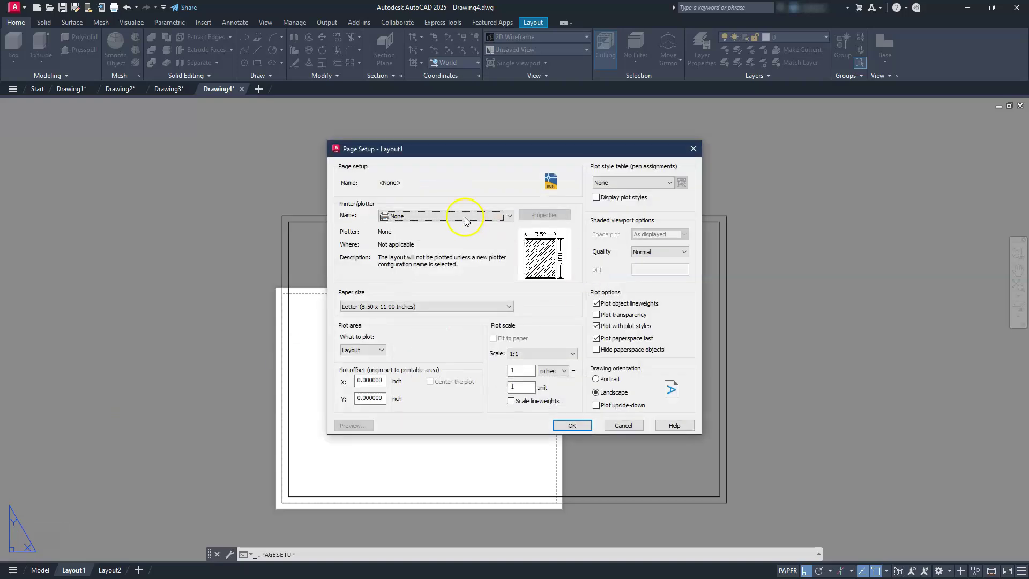
{"action": "left_click", "coordinate": [464, 216]}
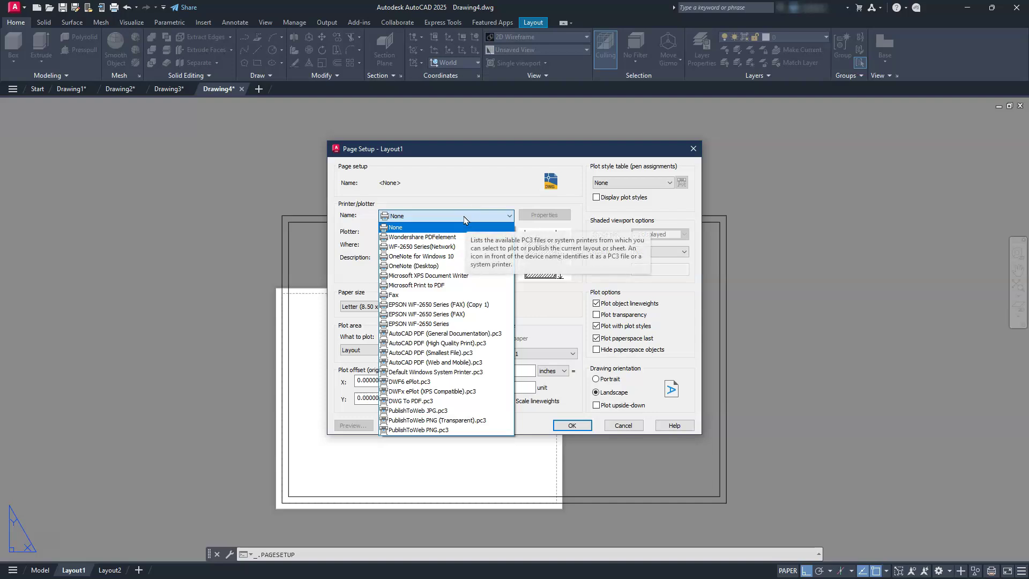
{"action": "left_click", "coordinate": [436, 402]}
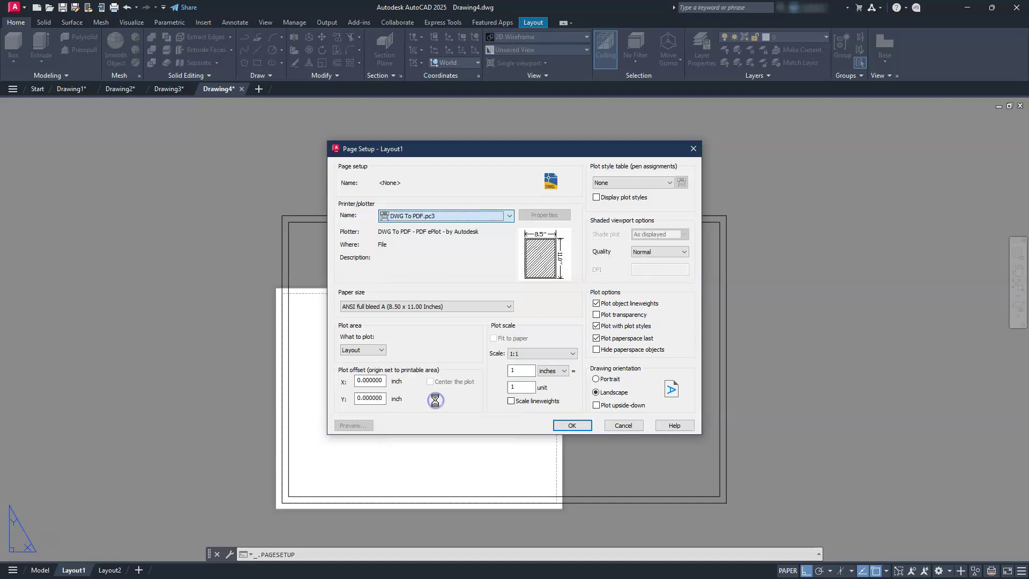
Set the paper size to ANSI full bleed B (17.00 x 11.00 Inches) and the plot area to a window around the inner border
{"action": "left_click", "coordinate": [369, 308]}
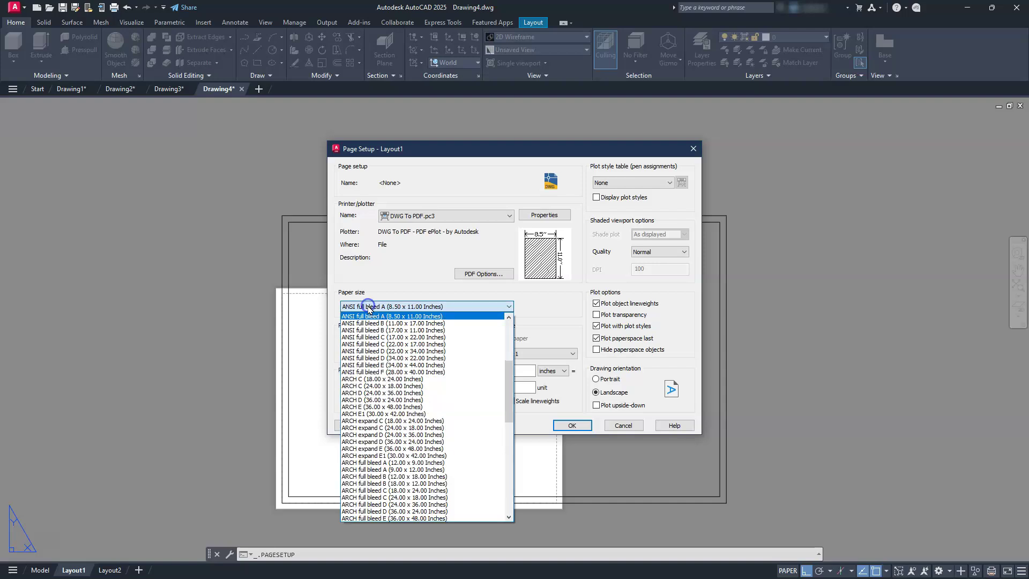
{"action": "left_click", "coordinate": [394, 330]}
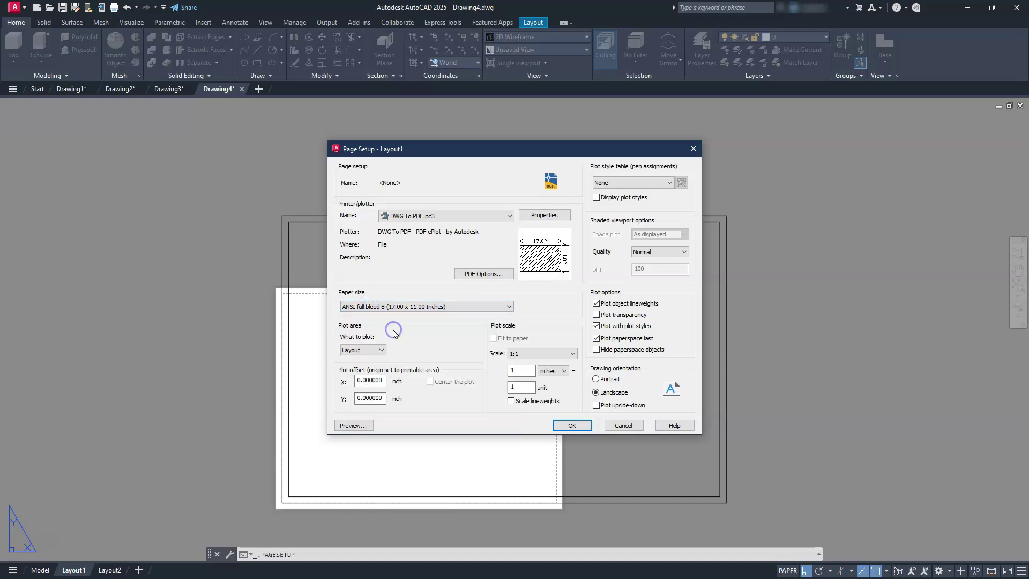
{"action": "left_click", "coordinate": [374, 353]}
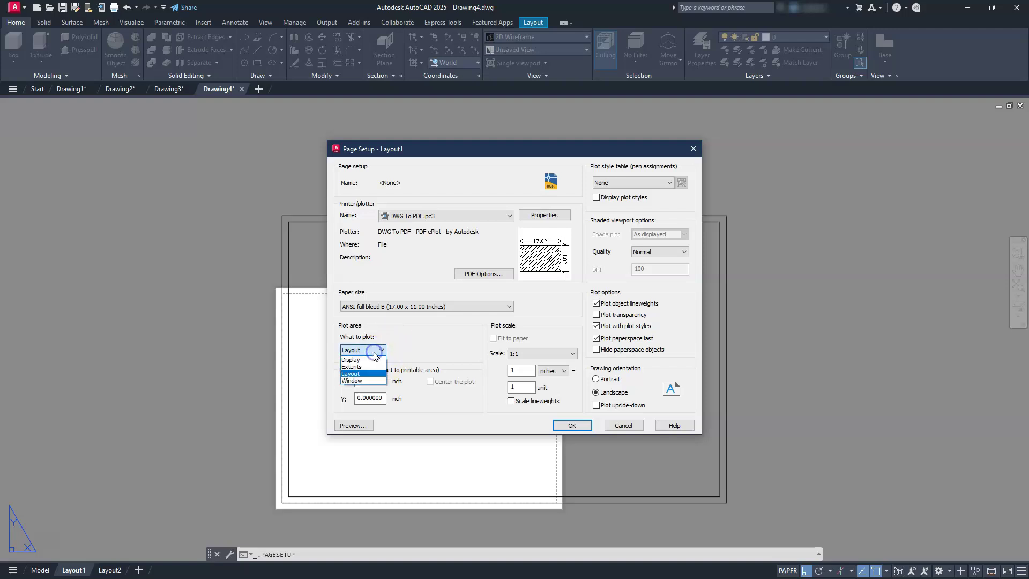
{"action": "left_click", "coordinate": [358, 381]}
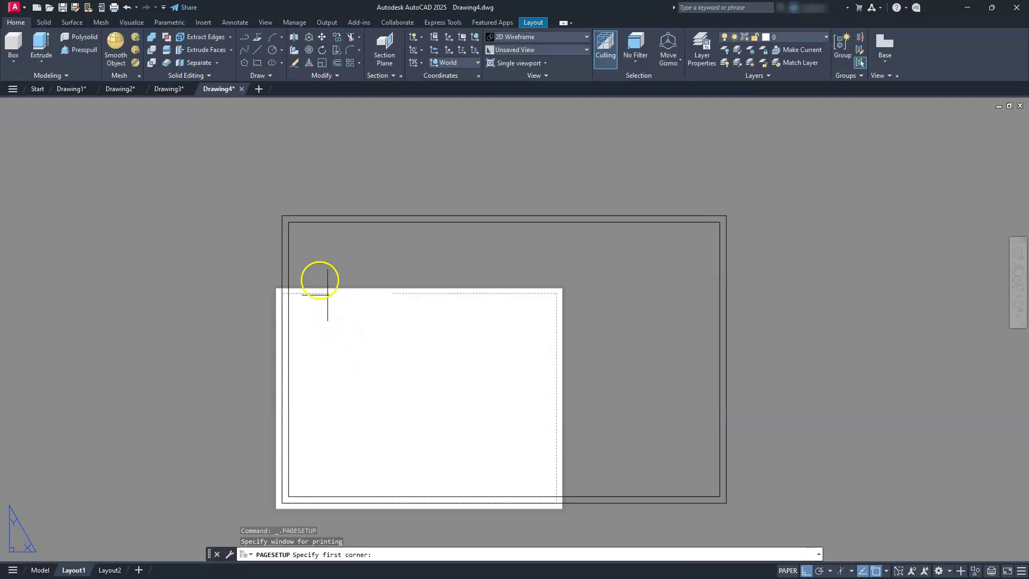
{"action": "left_click", "coordinate": [288, 222]}
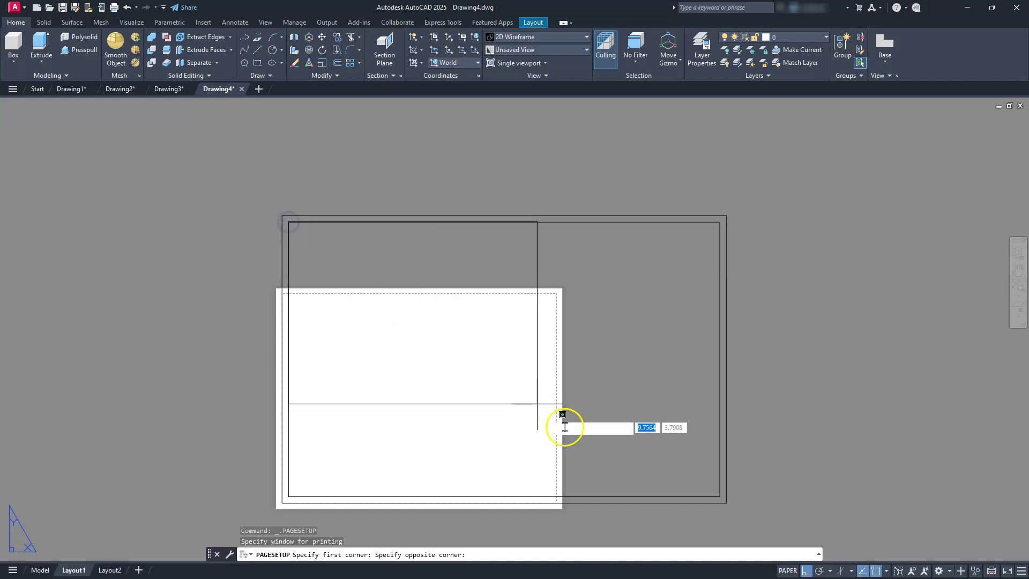
{"action": "left_click", "coordinate": [716, 495]}
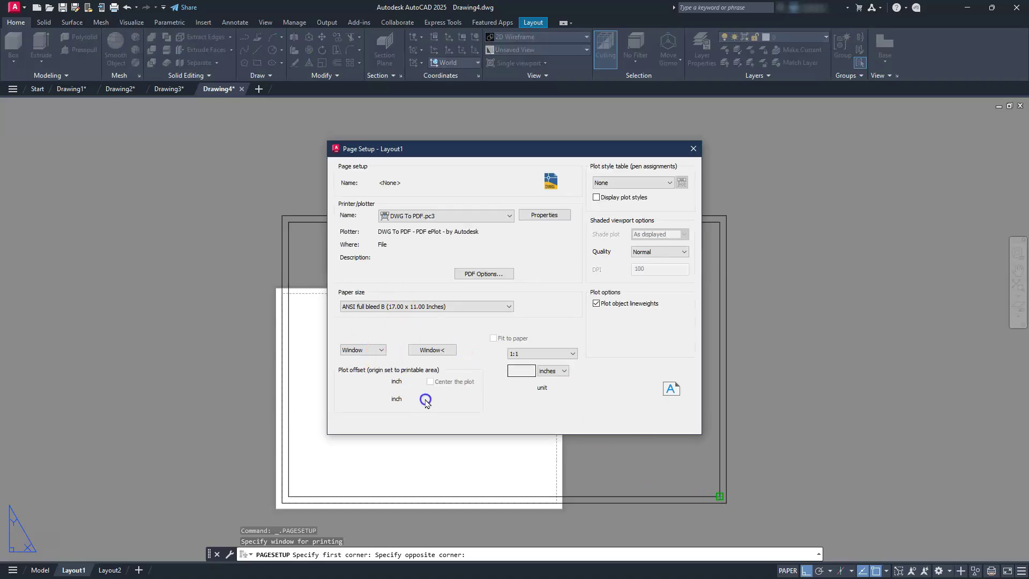
Center the plot on the sheet and apply the page setup to Layout1
{"action": "left_click", "coordinate": [431, 381]}
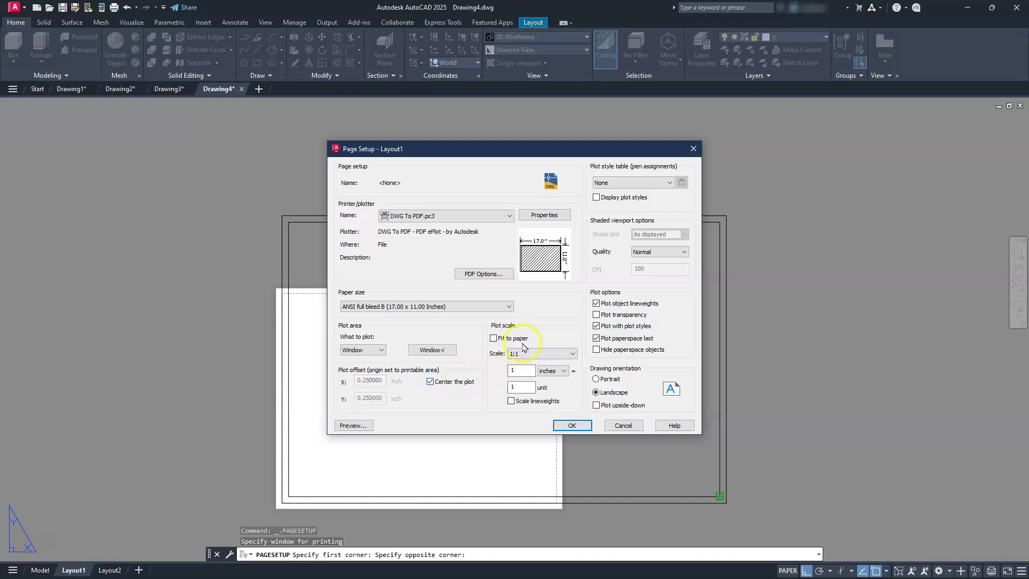
{"action": "left_click", "coordinate": [572, 426]}
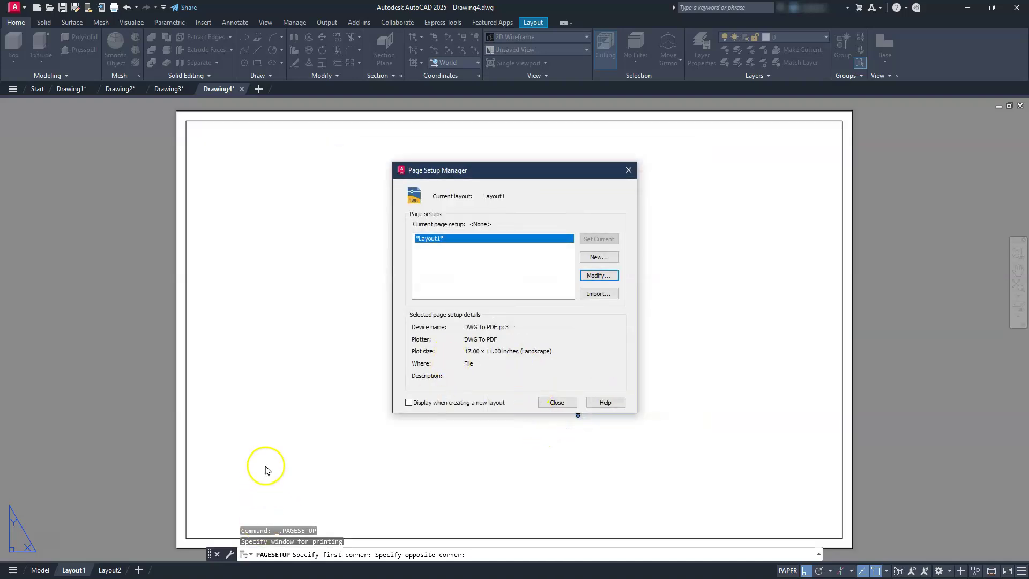
{"action": "left_click", "coordinate": [544, 403]}
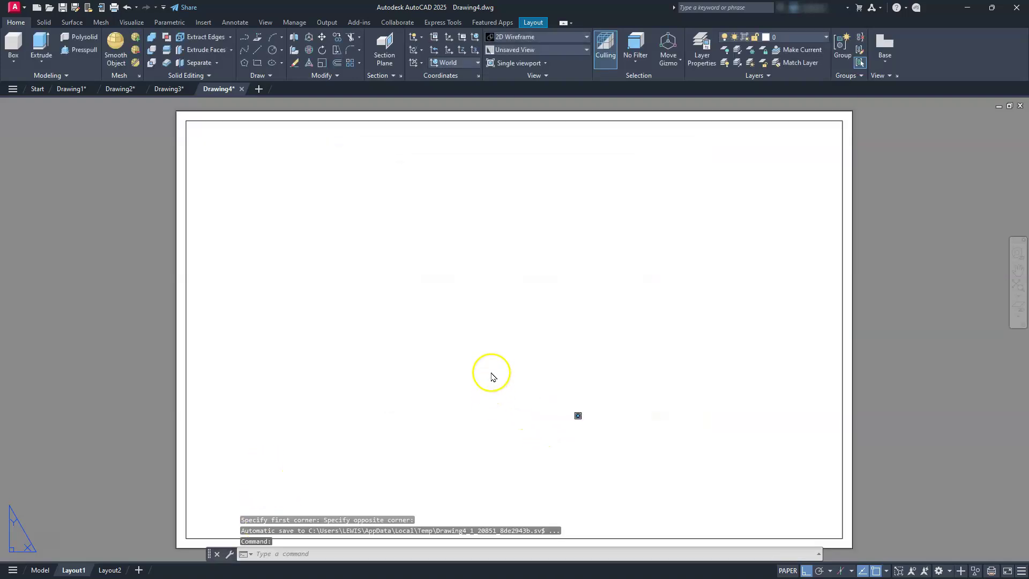
Create a base view of the part from model space in the lower-left area of the sheet
{"action": "scroll", "coordinate": [494, 340], "scroll_direction": "down", "scroll_amount": 2}
{"action": "middle_click_drag", "start_coordinate": [493, 340], "coordinate": [502, 372]}
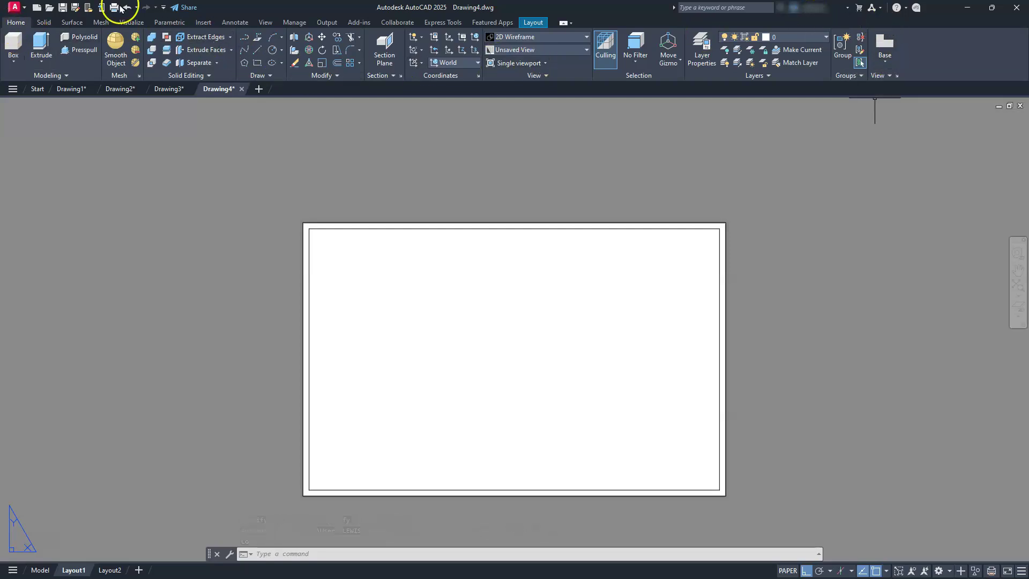
{"action": "left_click", "coordinate": [527, 23]}
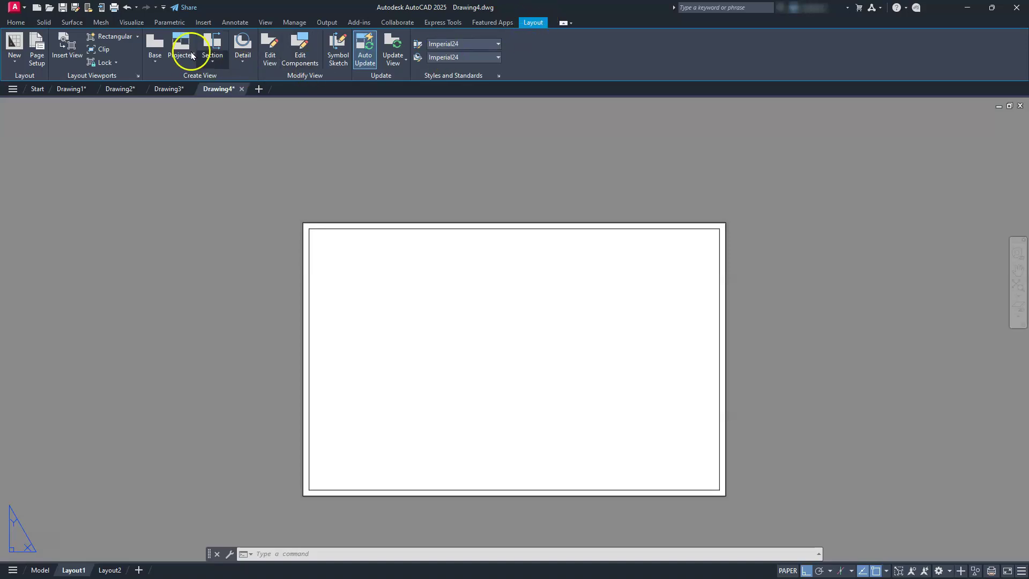
{"action": "left_click", "coordinate": [150, 63]}
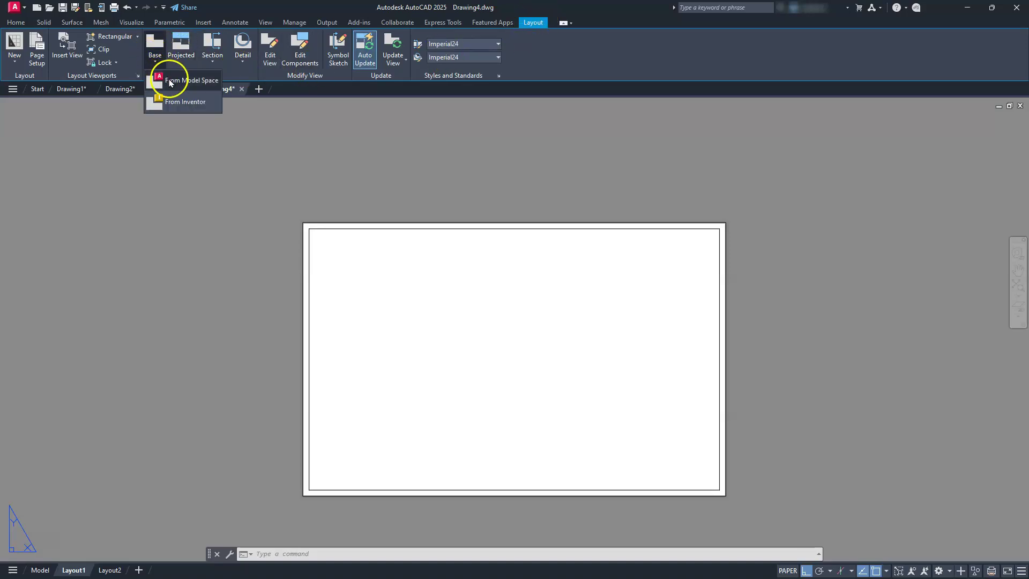
{"action": "left_click", "coordinate": [169, 82]}
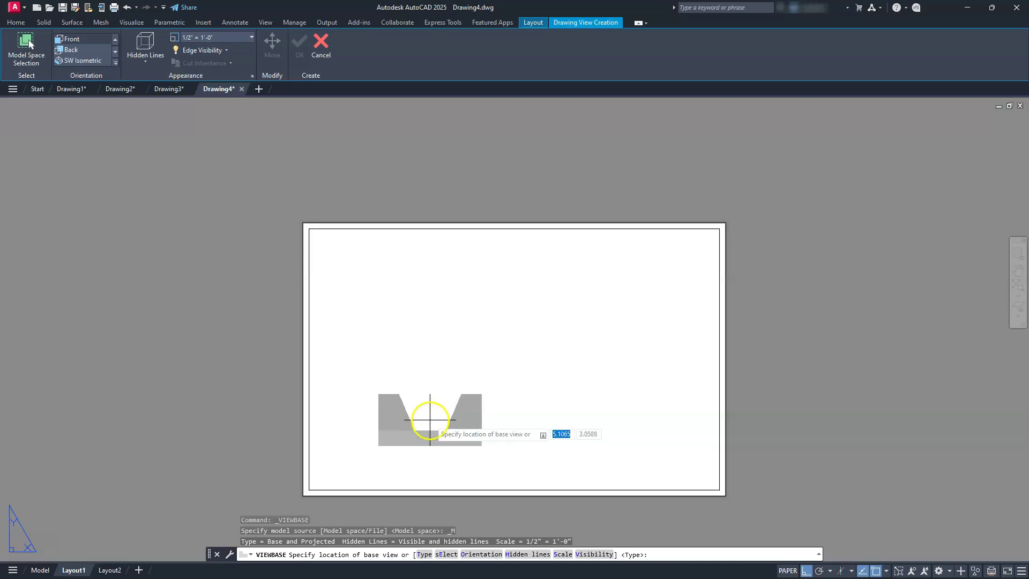
{"action": "left_click", "coordinate": [430, 422]}
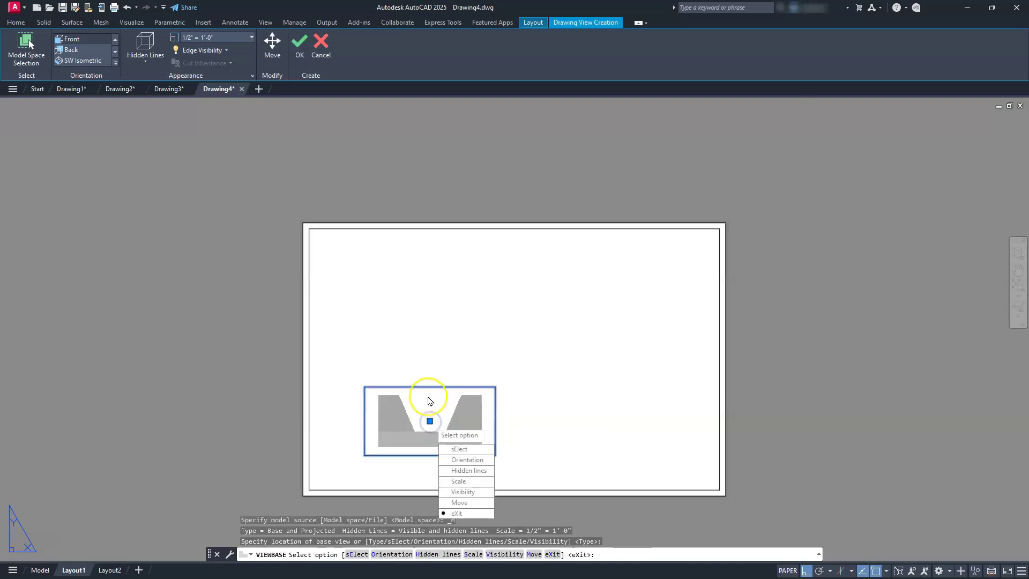
{"action": "key", "text": "Return"}
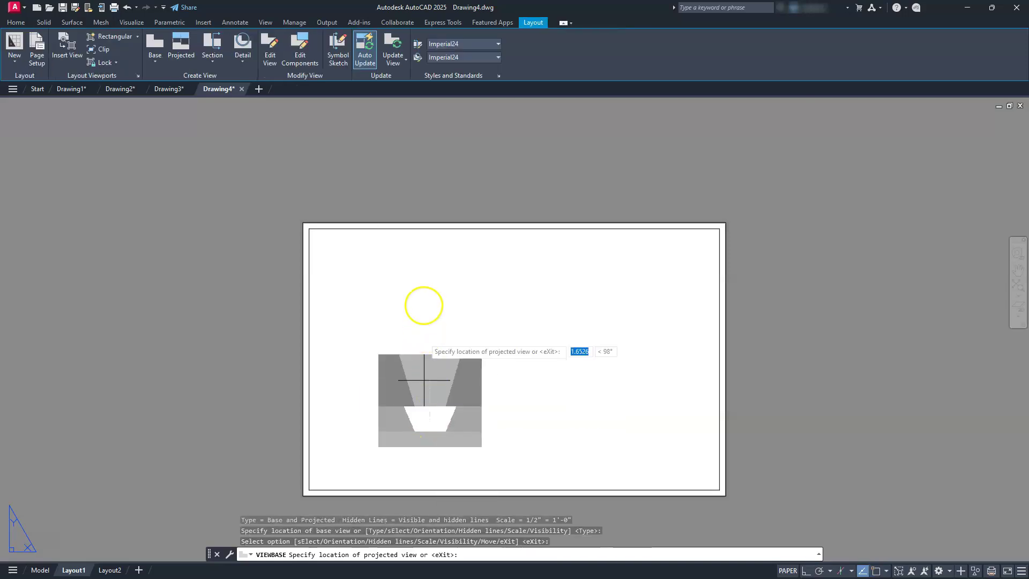
Project a top view above the base view, a side view to its right and an isometric view in the sheet's upper-right area
{"action": "left_click", "coordinate": [426, 290]}
{"action": "left_click", "coordinate": [640, 422]}
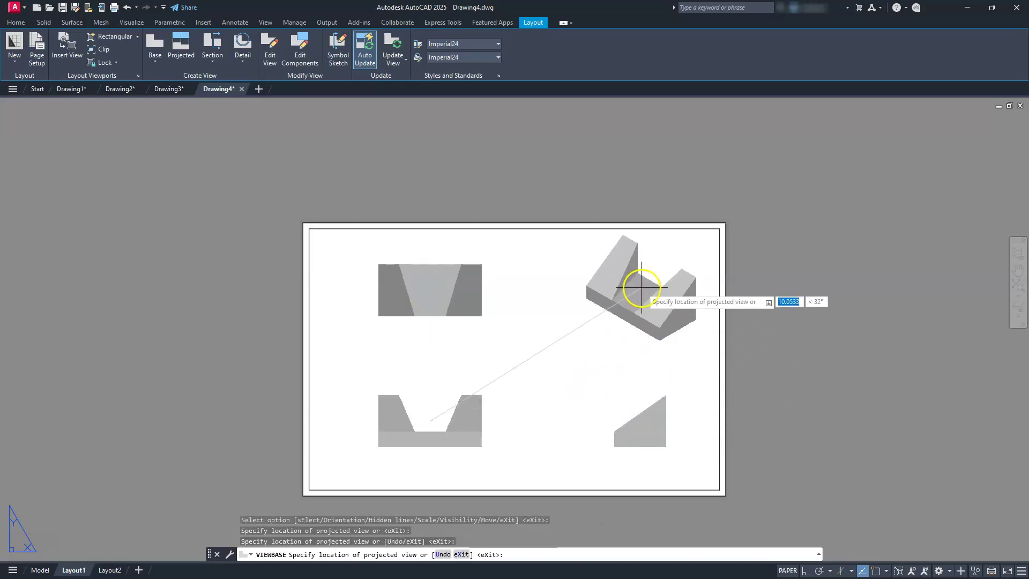
{"action": "left_click", "coordinate": [641, 287]}
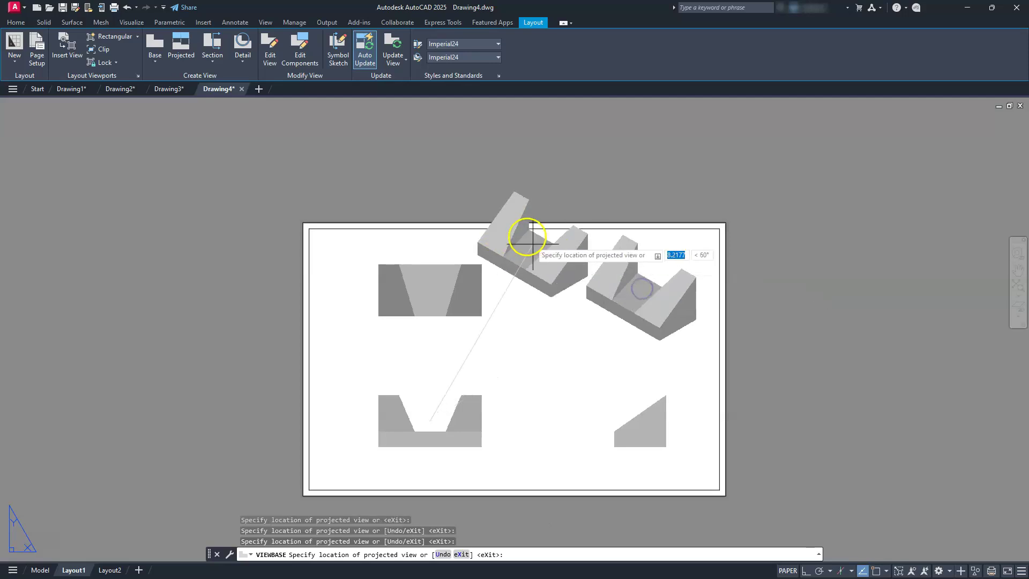
{"action": "key", "text": "Return"}
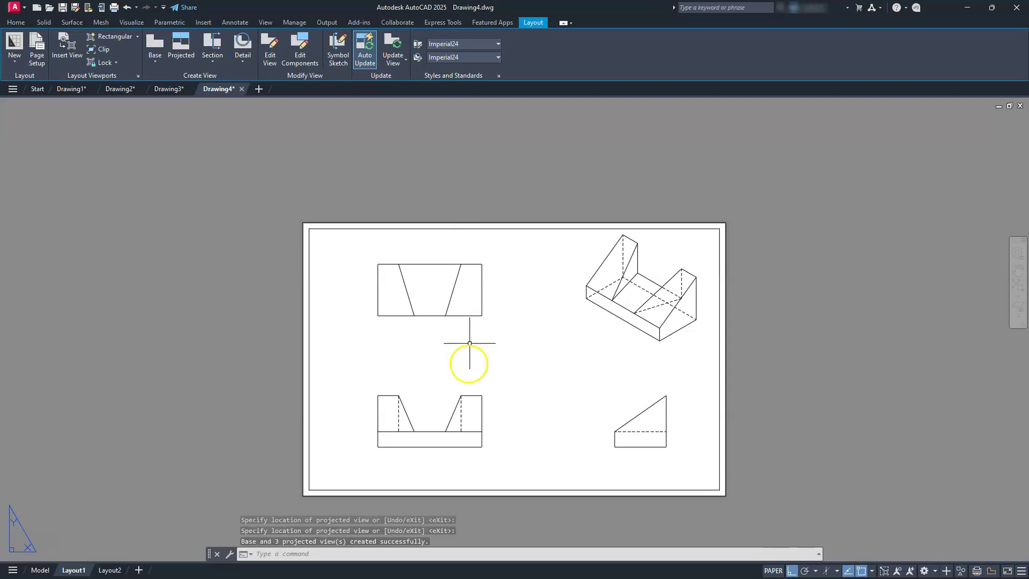
Change the isometric view's display style to Shaded with visible lines
{"action": "scroll", "coordinate": [436, 423], "scroll_direction": "up", "scroll_amount": 2}
{"action": "middle_click_drag", "start_coordinate": [446, 446], "coordinate": [539, 425]}
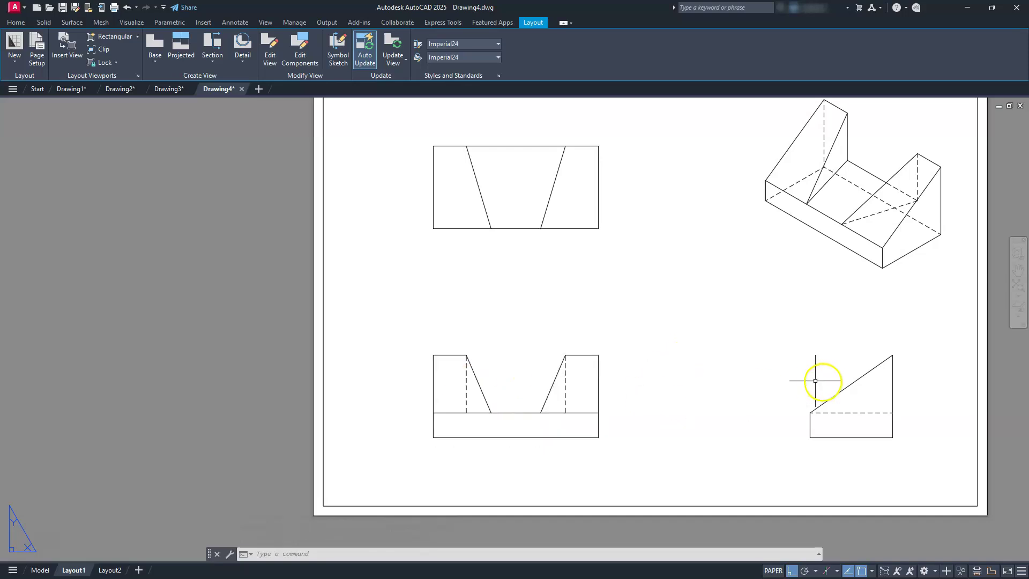
{"action": "middle_click_drag", "start_coordinate": [688, 358], "coordinate": [444, 474]}
{"action": "left_click", "coordinate": [517, 370]}
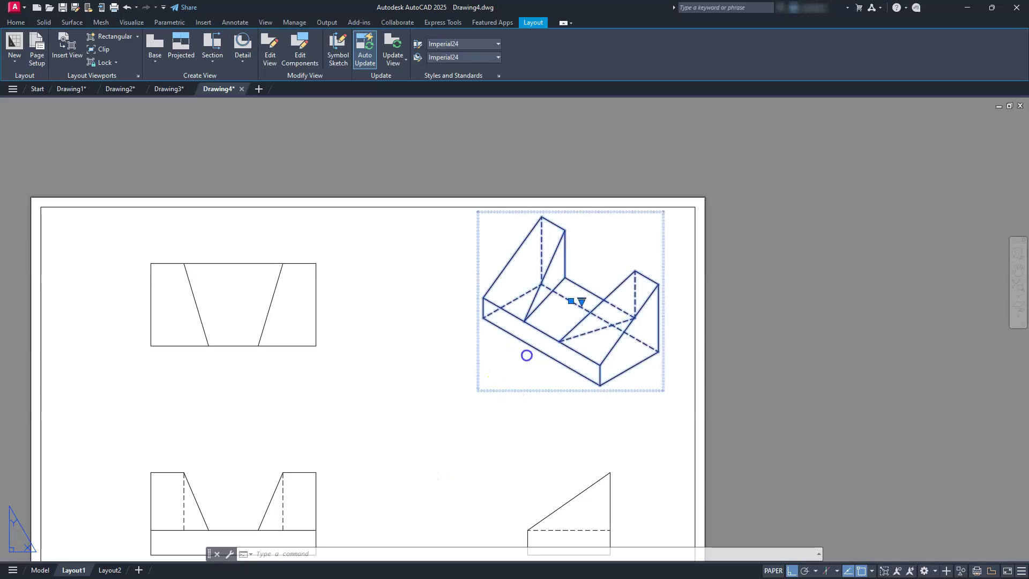
{"action": "left_click", "coordinate": [109, 42]}
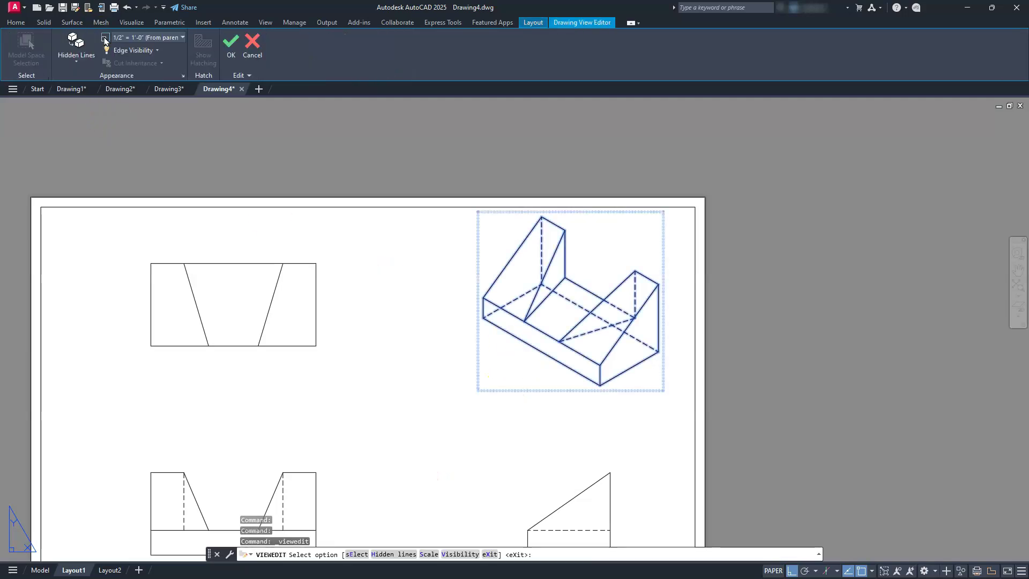
{"action": "left_click", "coordinate": [76, 59]}
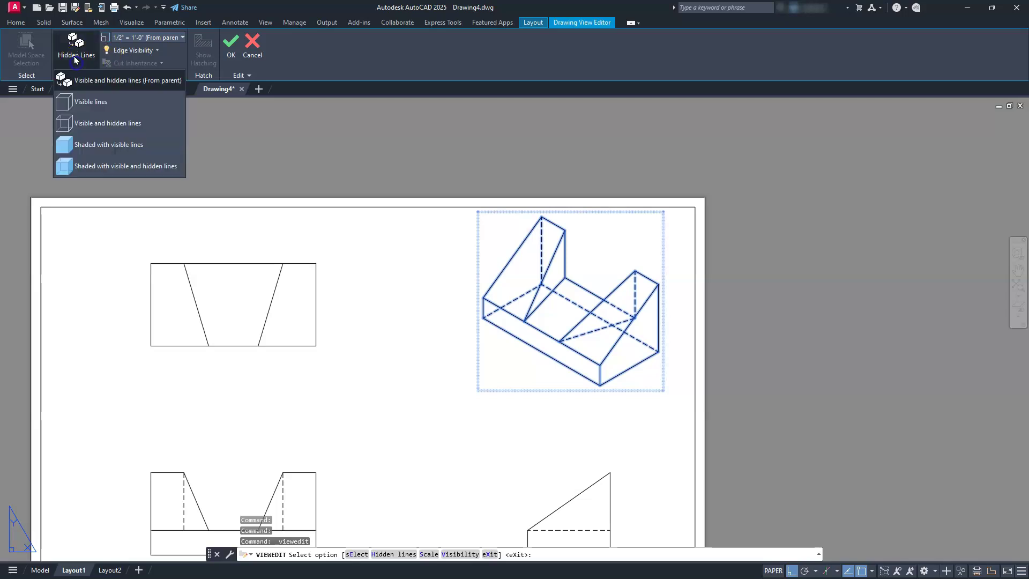
{"action": "left_click", "coordinate": [85, 152]}
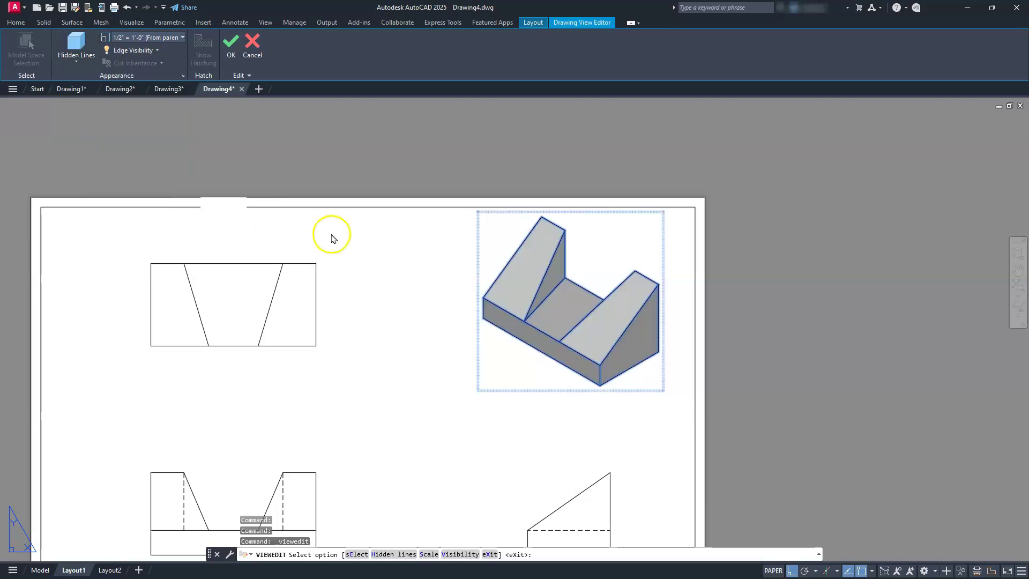
{"action": "left_click", "coordinate": [231, 51]}
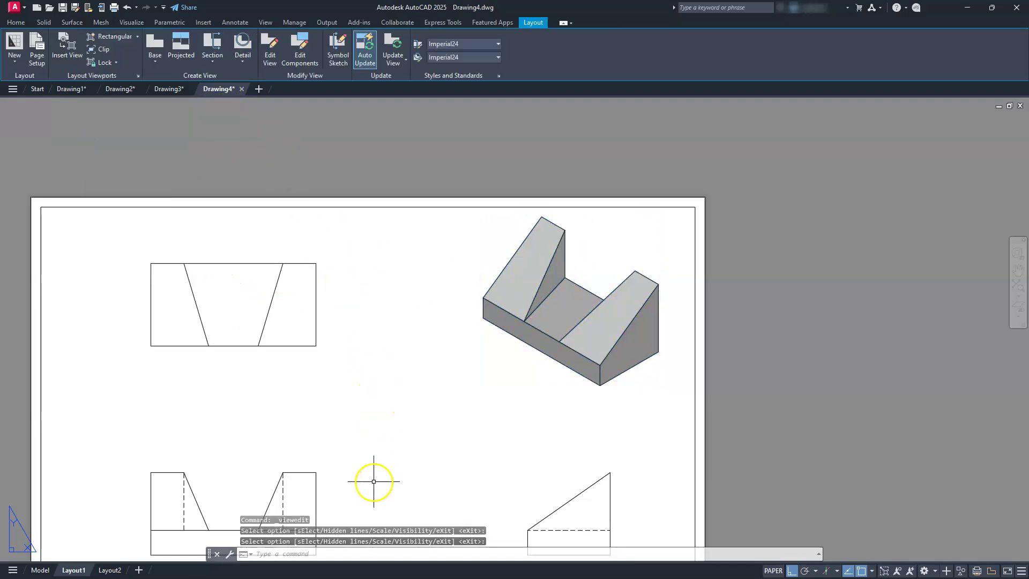
Set the MD_Hidden layer's color to blue
{"action": "middle_click_drag", "start_coordinate": [401, 457], "coordinate": [567, 370]}
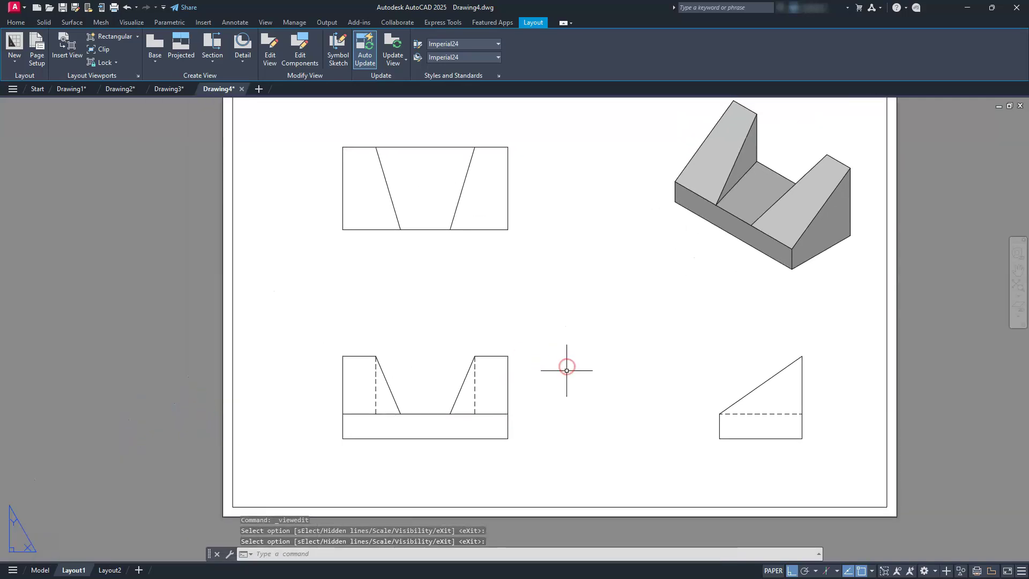
{"action": "left_click", "coordinate": [17, 23]}
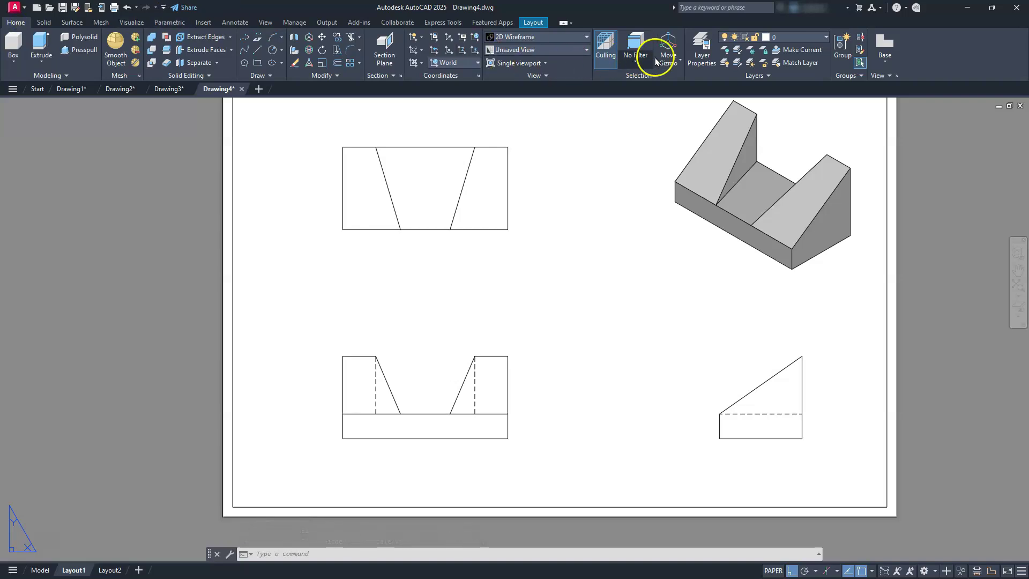
{"action": "left_click", "coordinate": [700, 51]}
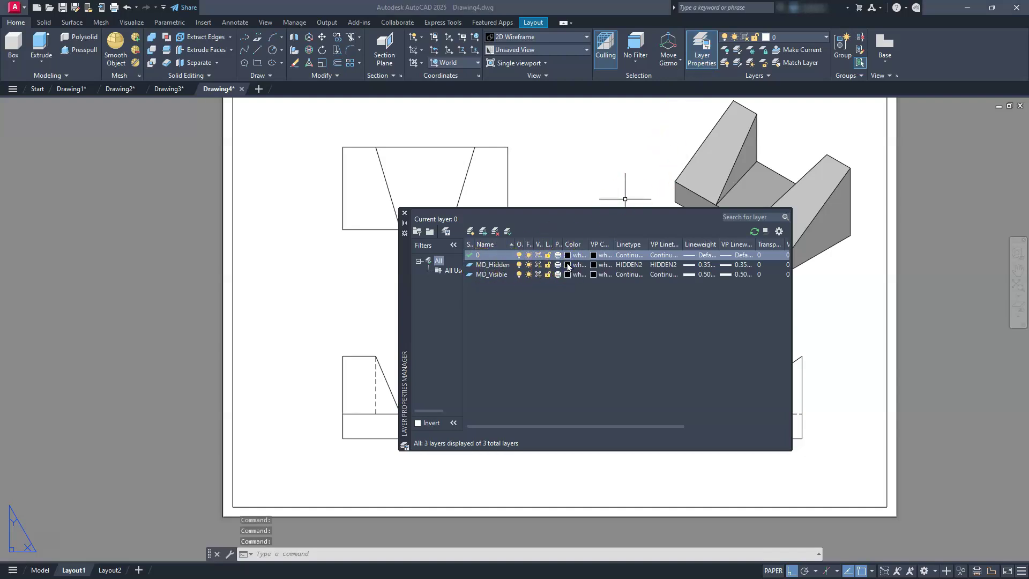
{"action": "left_click", "coordinate": [568, 266]}
{"action": "left_click", "coordinate": [547, 290]}
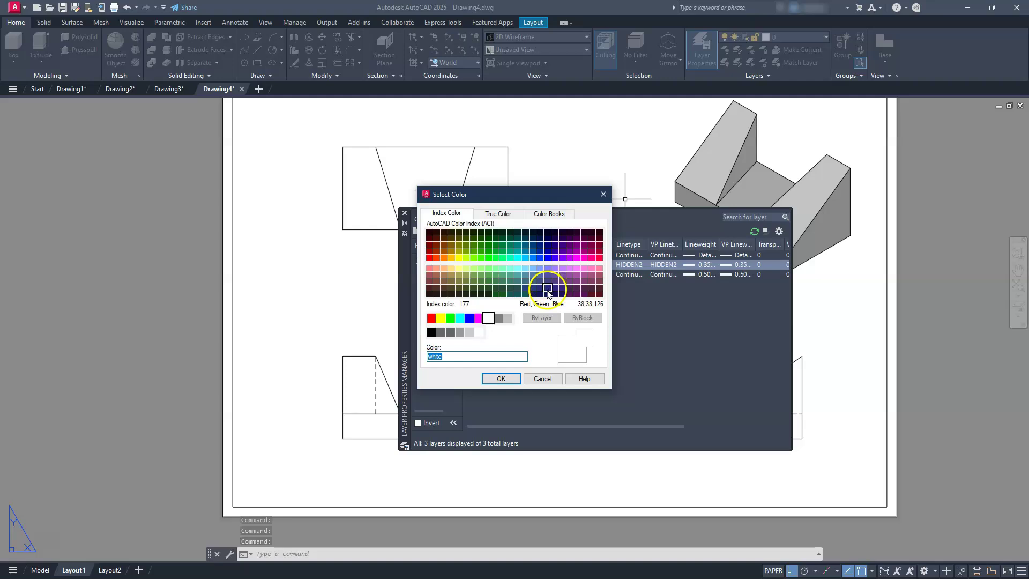
{"action": "double_click", "coordinate": [547, 288]}
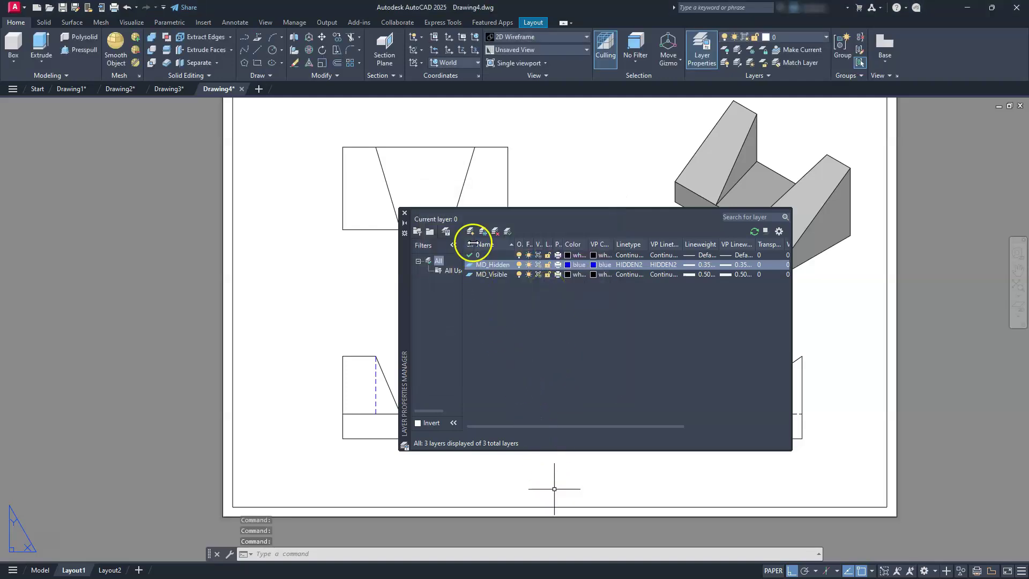
Create a new layer named dim, based on the MD_Hidden layer
{"action": "left_click", "coordinate": [470, 265]}
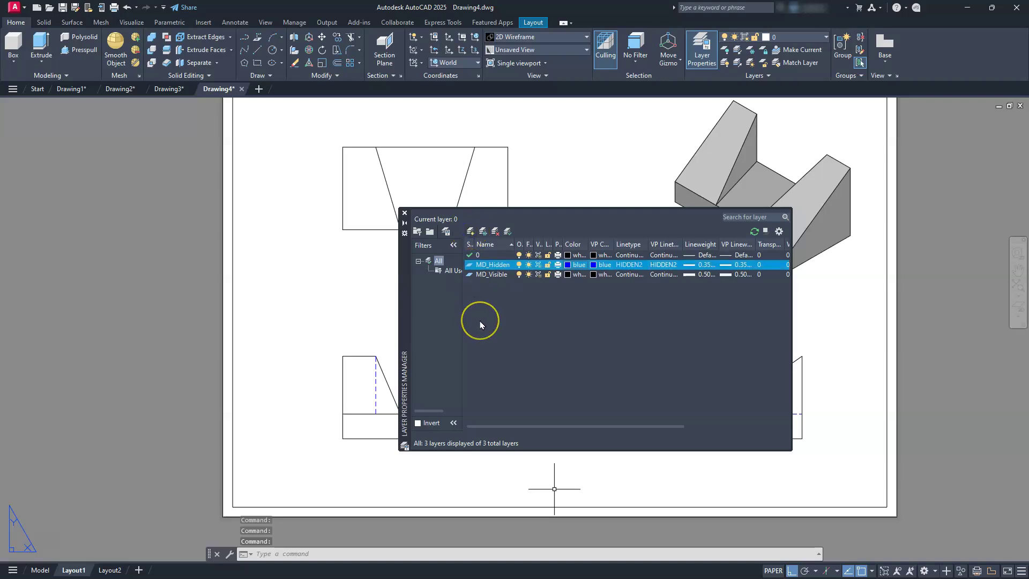
{"action": "type", "text": "dim"}
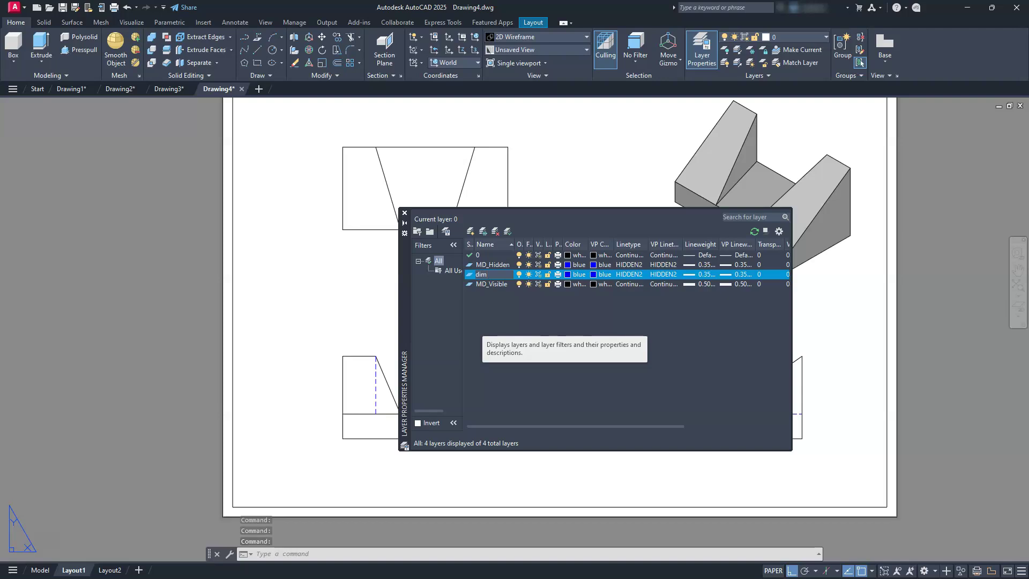
{"action": "key", "text": "Return"}
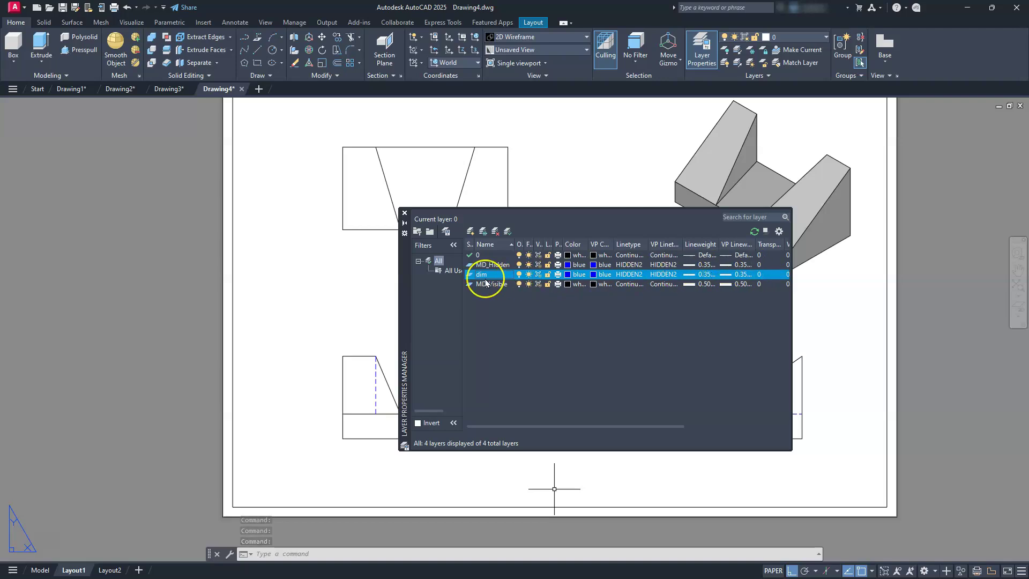
Set the dim layer's color to red and its linetype to Continuous
{"action": "left_click", "coordinate": [547, 276]}
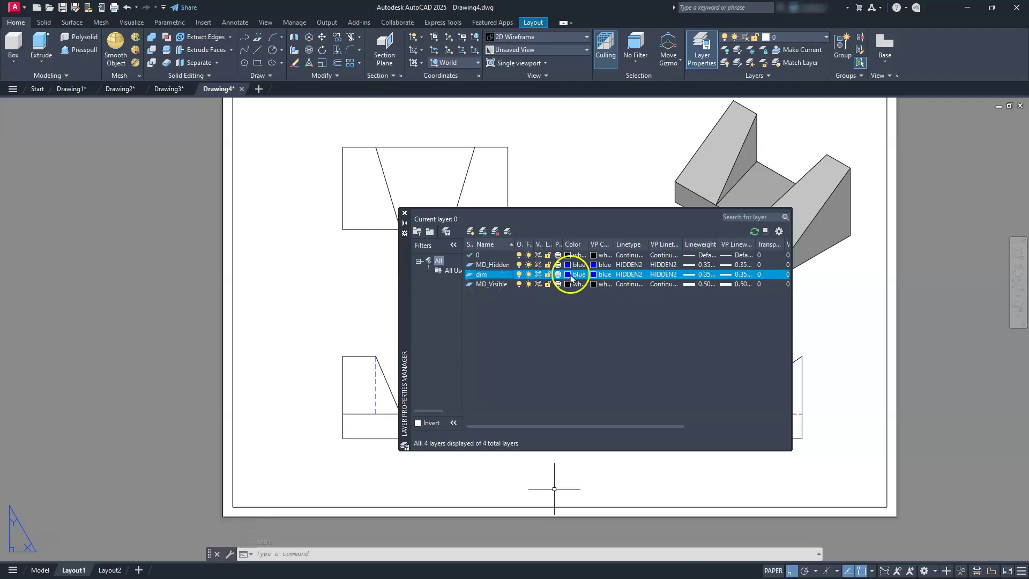
{"action": "left_click", "coordinate": [568, 275]}
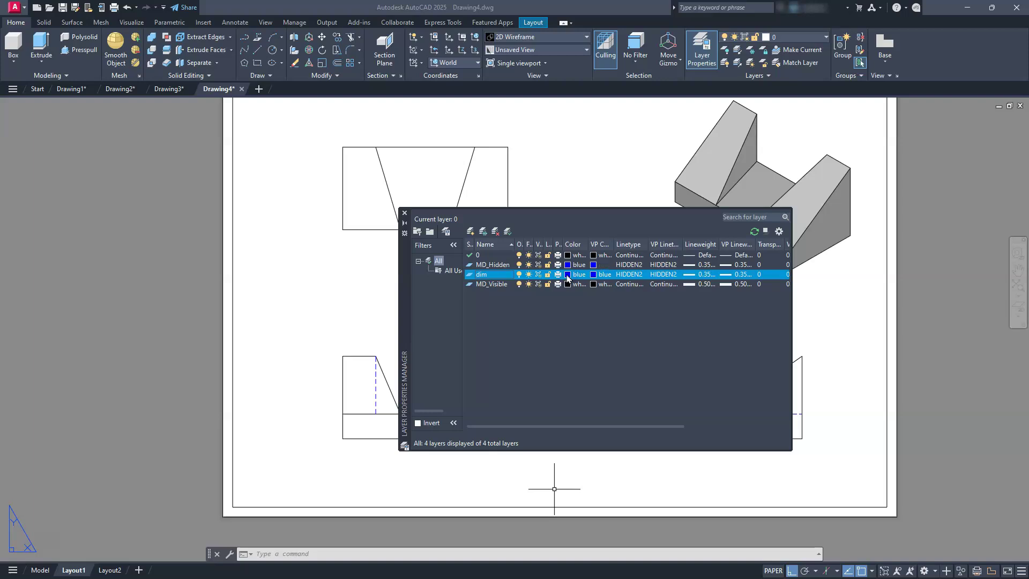
{"action": "left_click", "coordinate": [431, 318]}
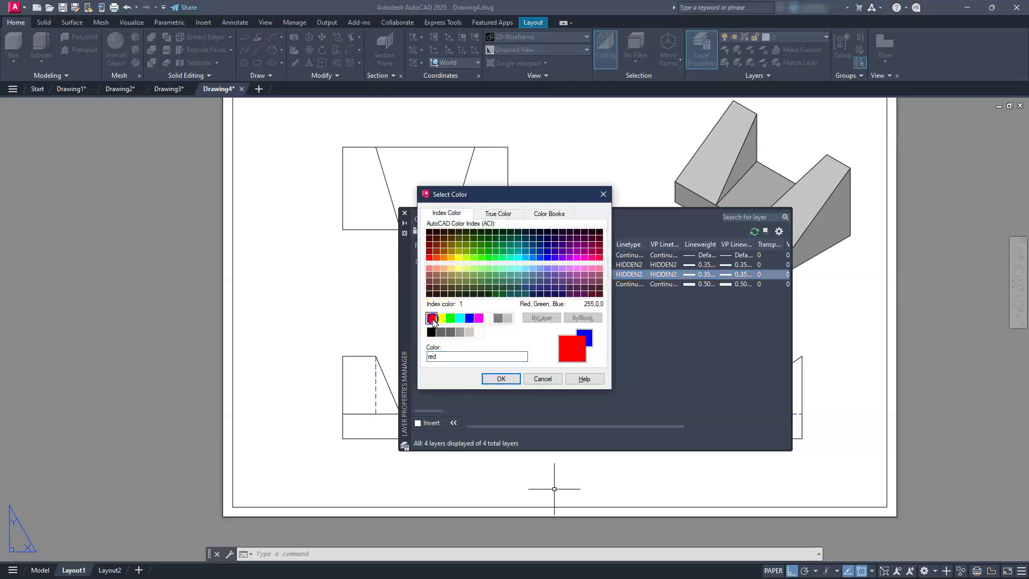
{"action": "left_click", "coordinate": [499, 380]}
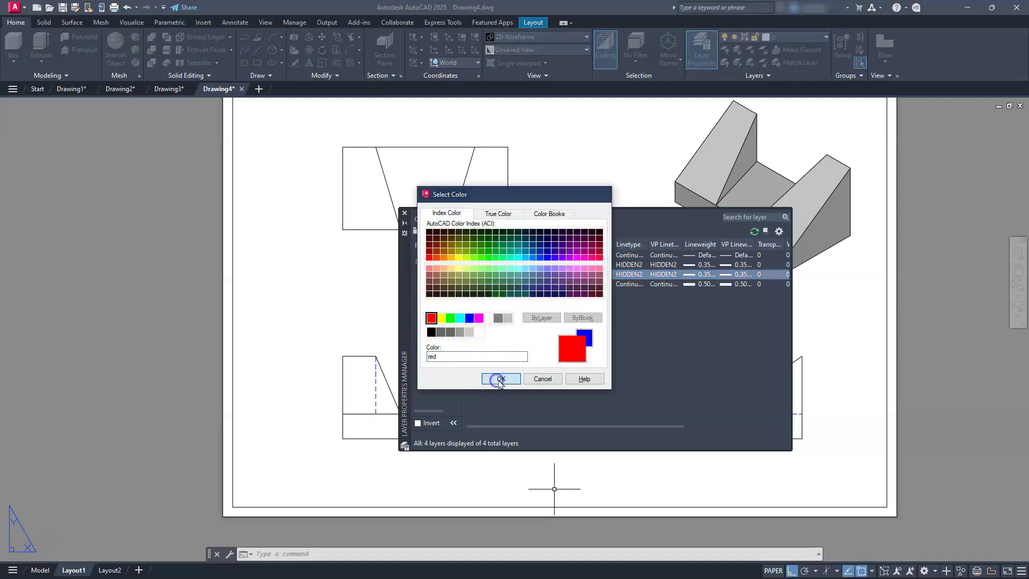
{"action": "left_click", "coordinate": [626, 275]}
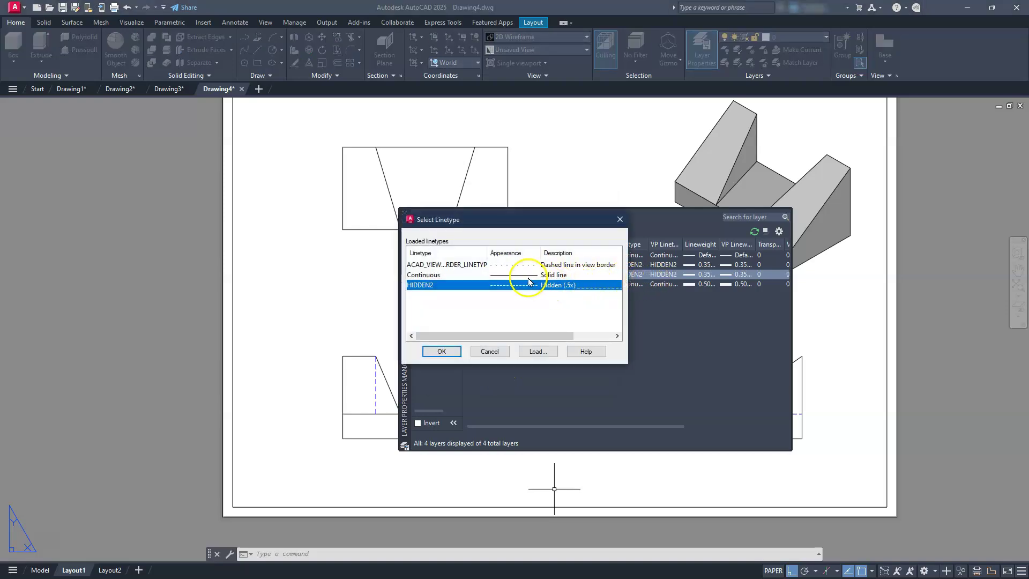
{"action": "left_click", "coordinate": [520, 276]}
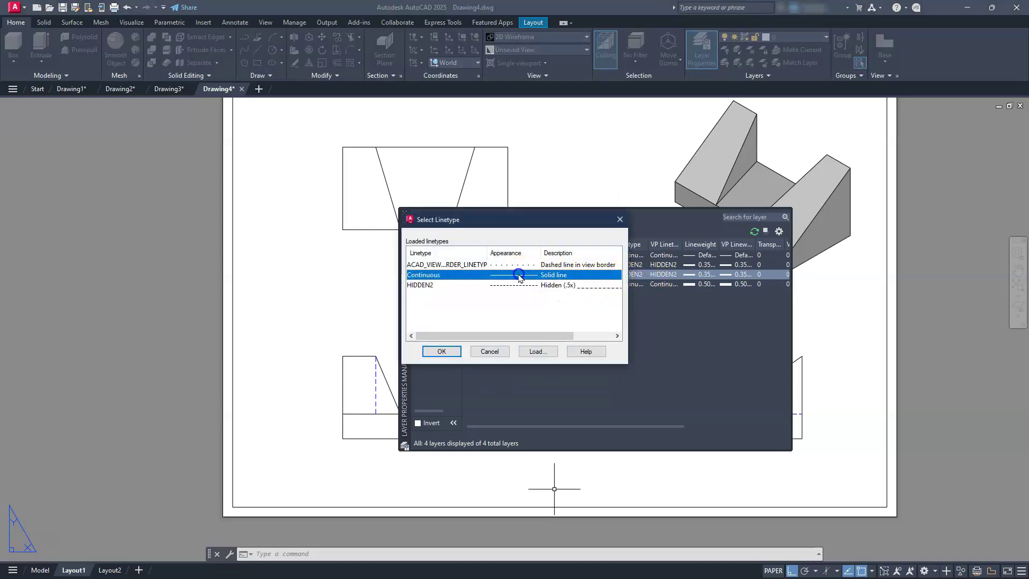
{"action": "left_click", "coordinate": [442, 351]}
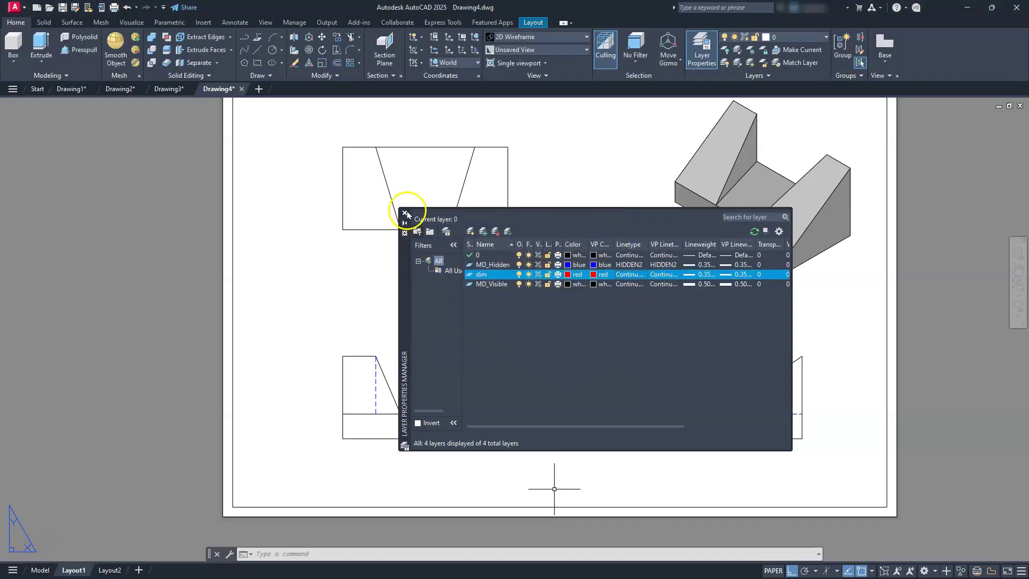
{"action": "left_click", "coordinate": [441, 333]}
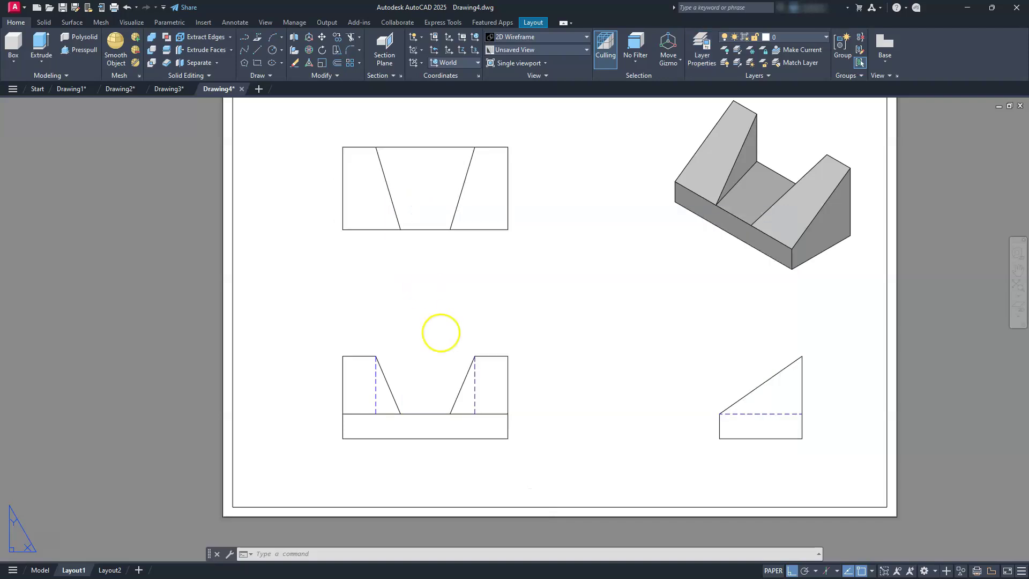
Assign the dim layer as the layer for new dimensions
{"action": "left_click", "coordinate": [417, 369]}
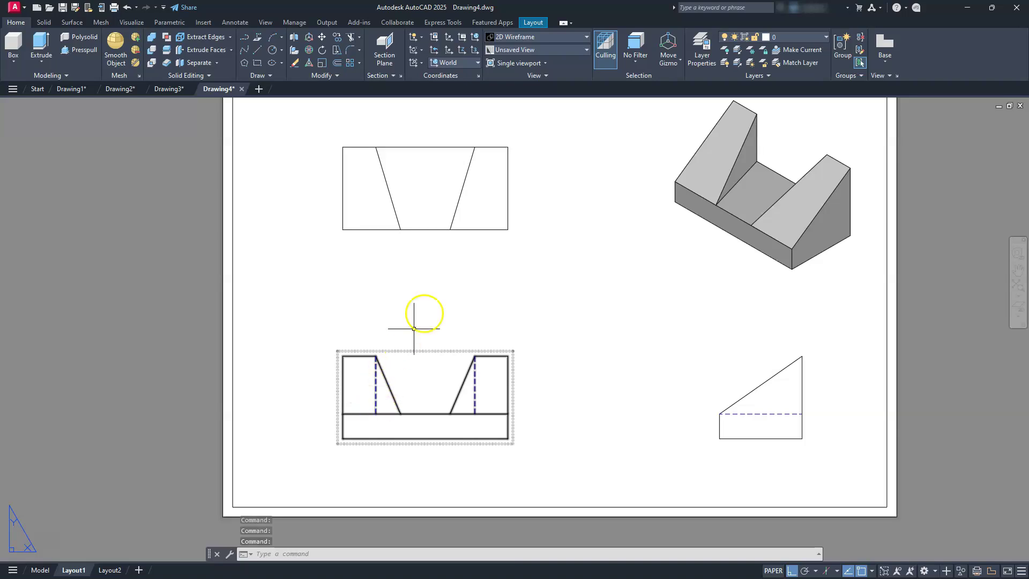
{"action": "left_click", "coordinate": [425, 310]}
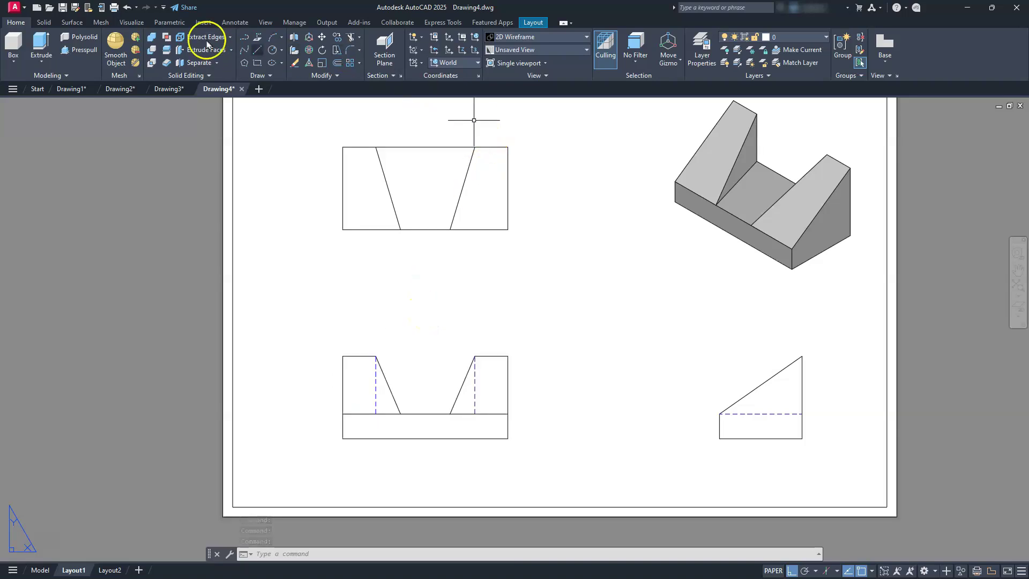
{"action": "left_click", "coordinate": [237, 23]}
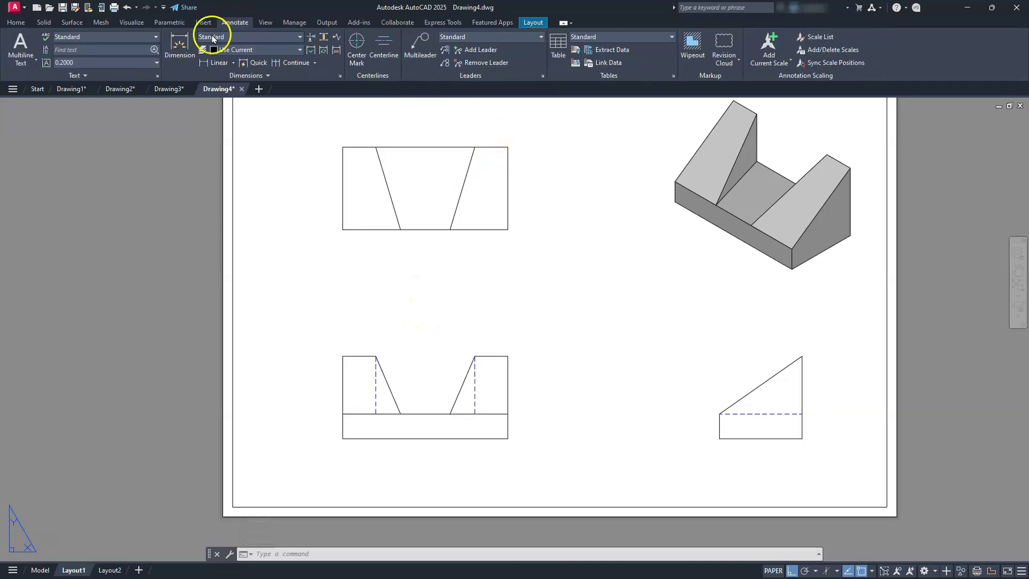
{"action": "left_click", "coordinate": [226, 50]}
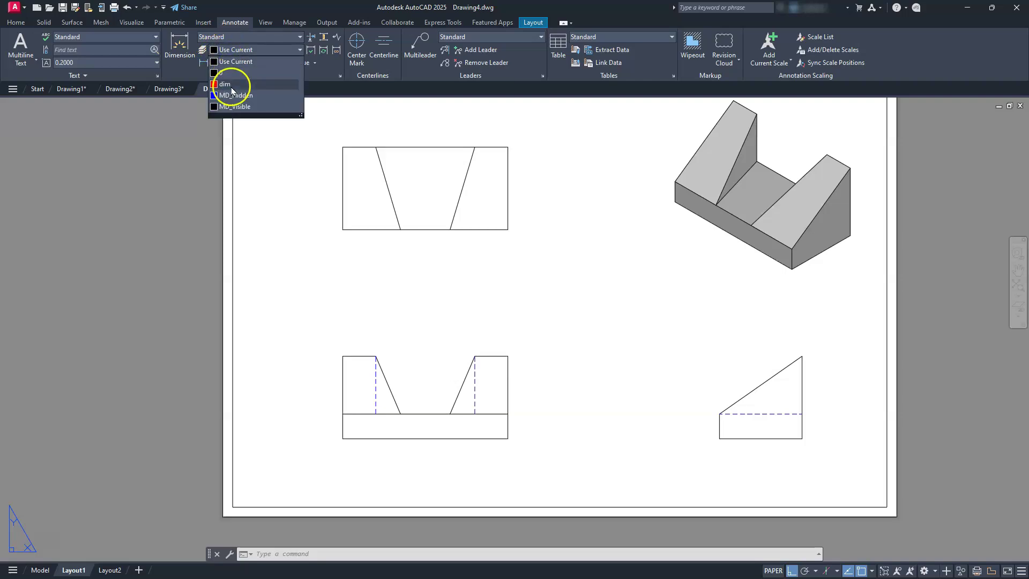
{"action": "left_click", "coordinate": [225, 84]}
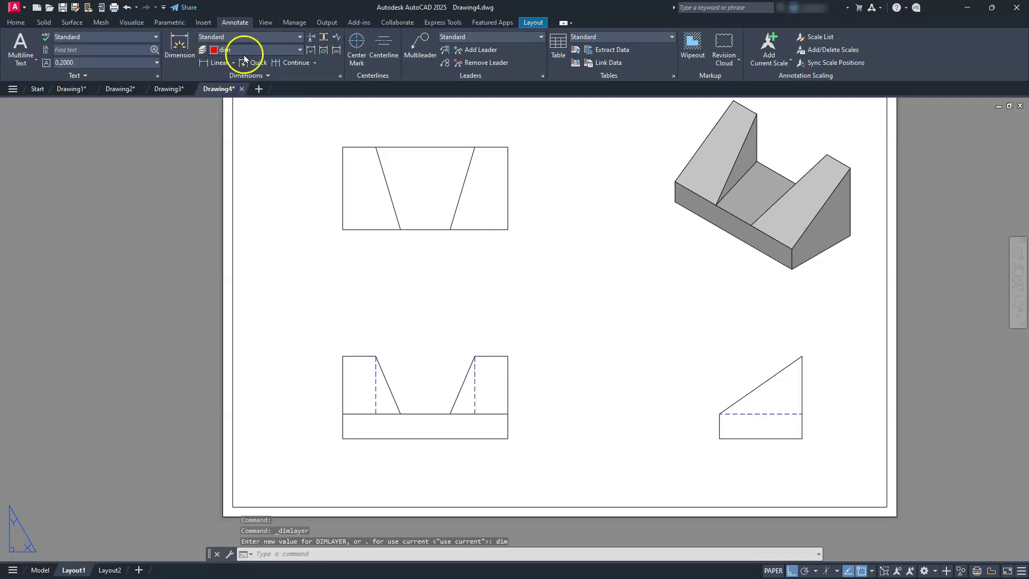
Modify the Standard dimension style to suppress trailing zeros in its linear primary units
{"action": "left_click", "coordinate": [340, 78]}
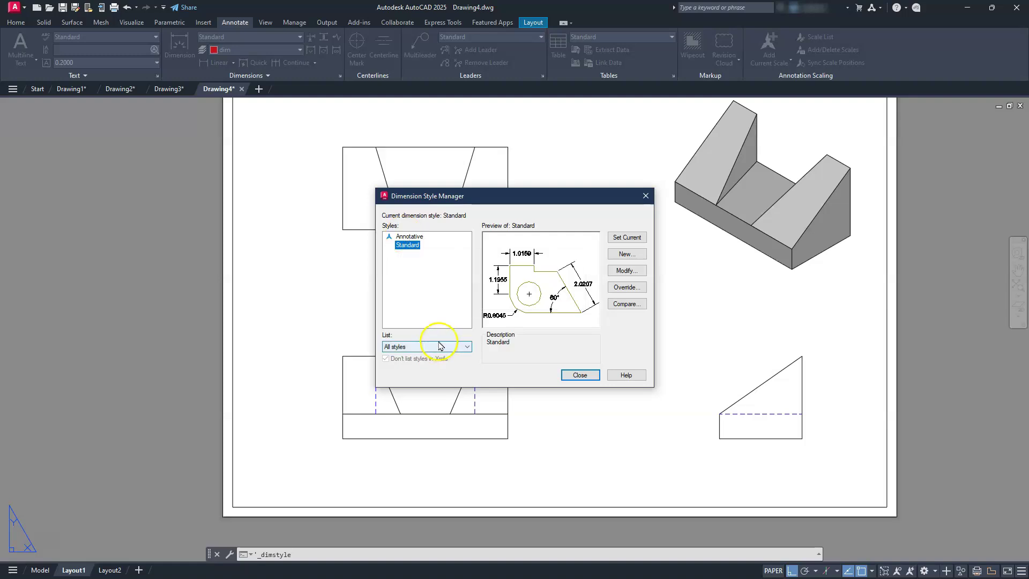
{"action": "left_click", "coordinate": [620, 271]}
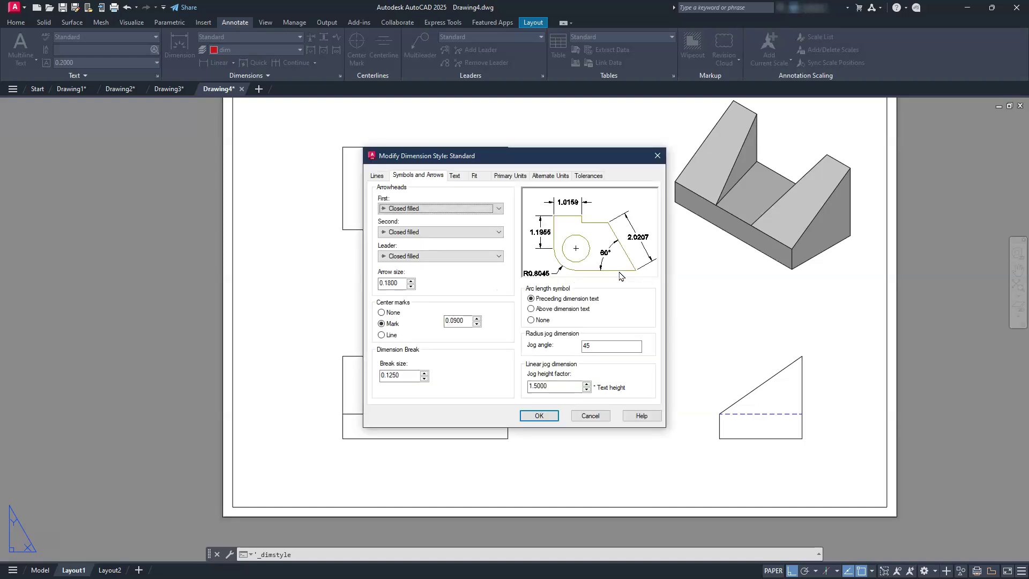
{"action": "left_click", "coordinate": [510, 177]}
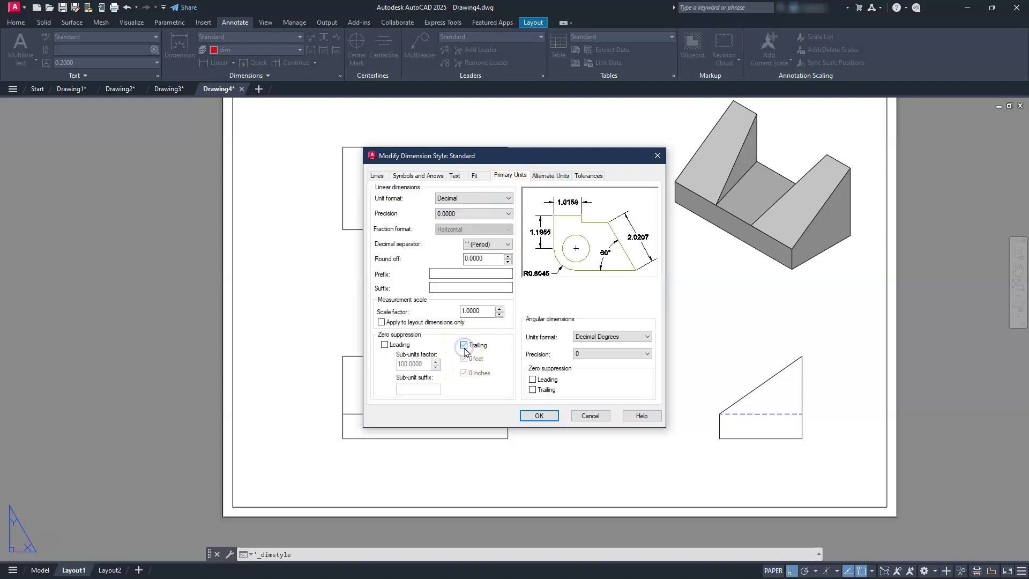
{"action": "left_click", "coordinate": [475, 177]}
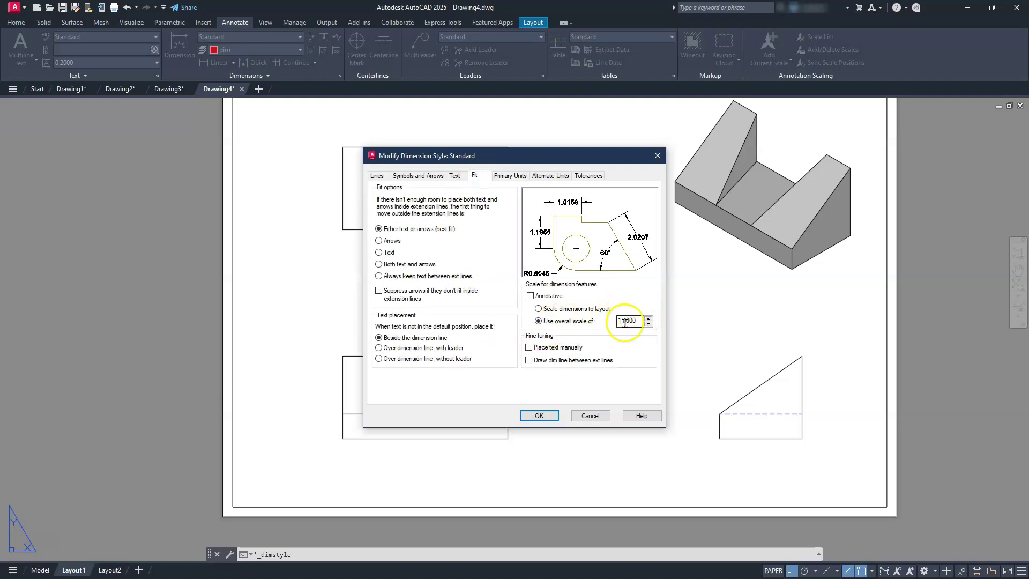
Set the Standard dimension style's text height to .125 and its center marks to None, and apply the changes
{"action": "left_click", "coordinate": [455, 176]}
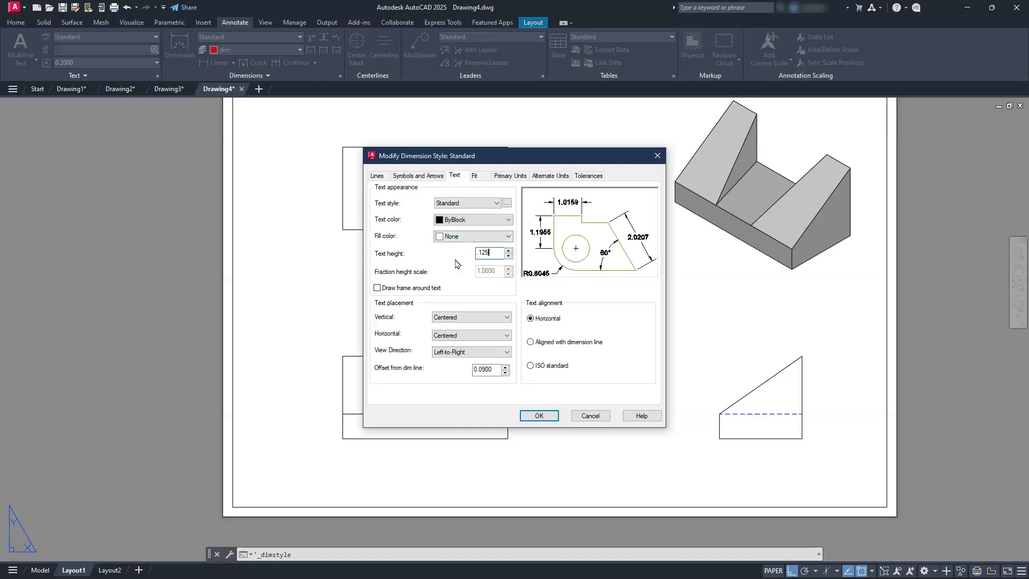
{"action": "left_click", "coordinate": [424, 177]}
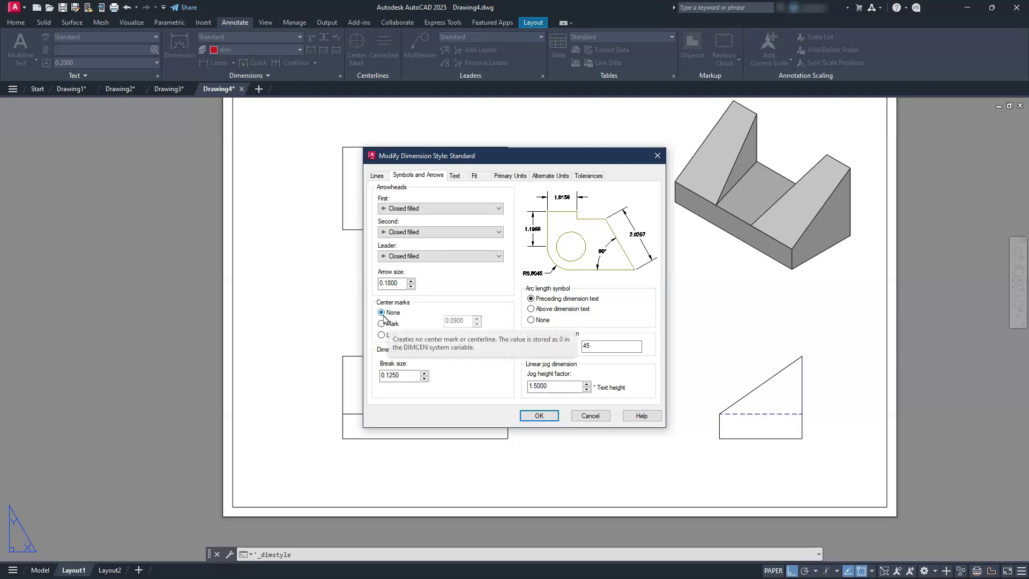
{"action": "left_click", "coordinate": [539, 416]}
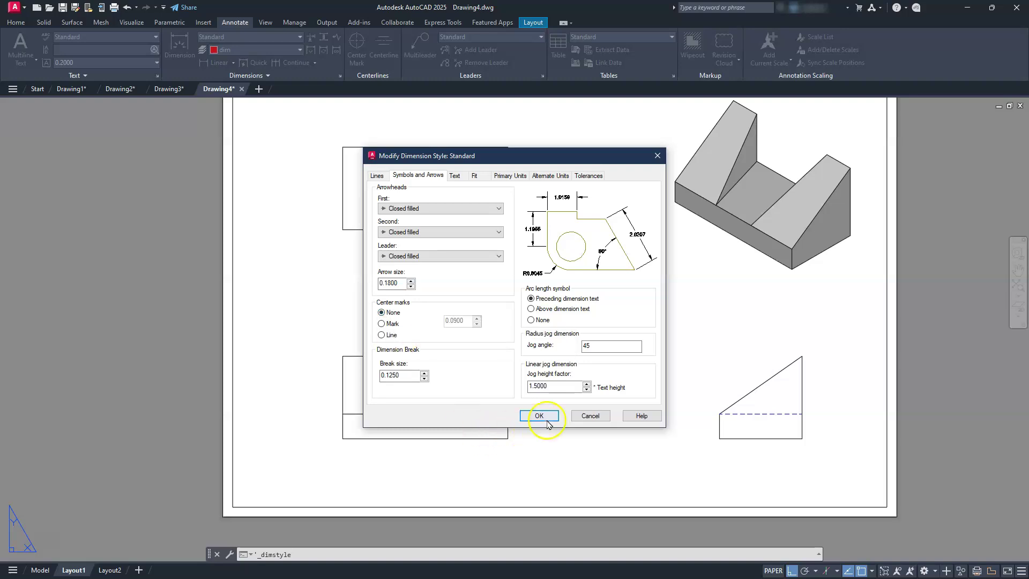
{"action": "left_click", "coordinate": [569, 378]}
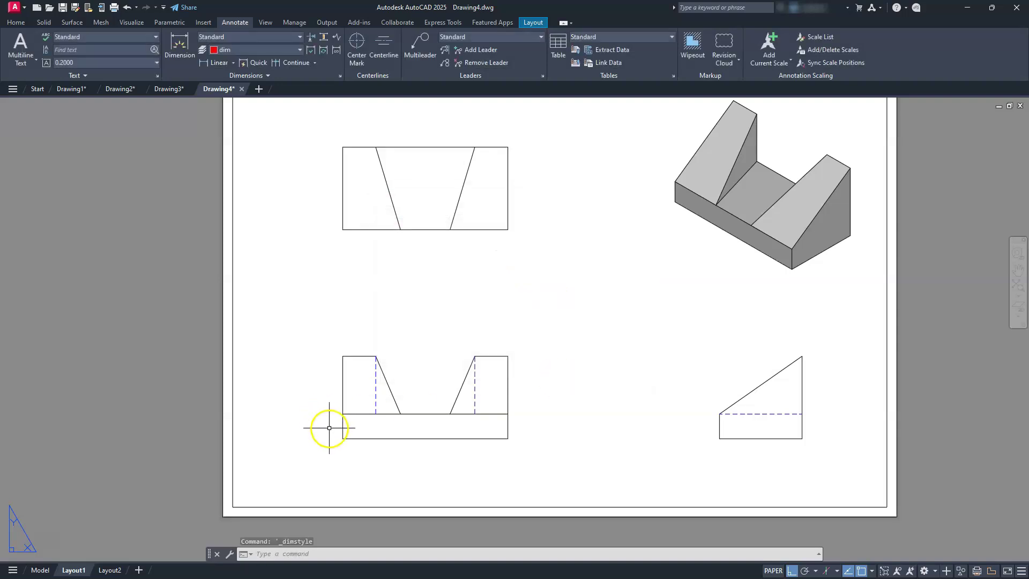
Add a vertical linear dimension for the base thickness, placed left of the base view
{"action": "scroll", "coordinate": [329, 428], "scroll_direction": "up", "scroll_amount": 4}
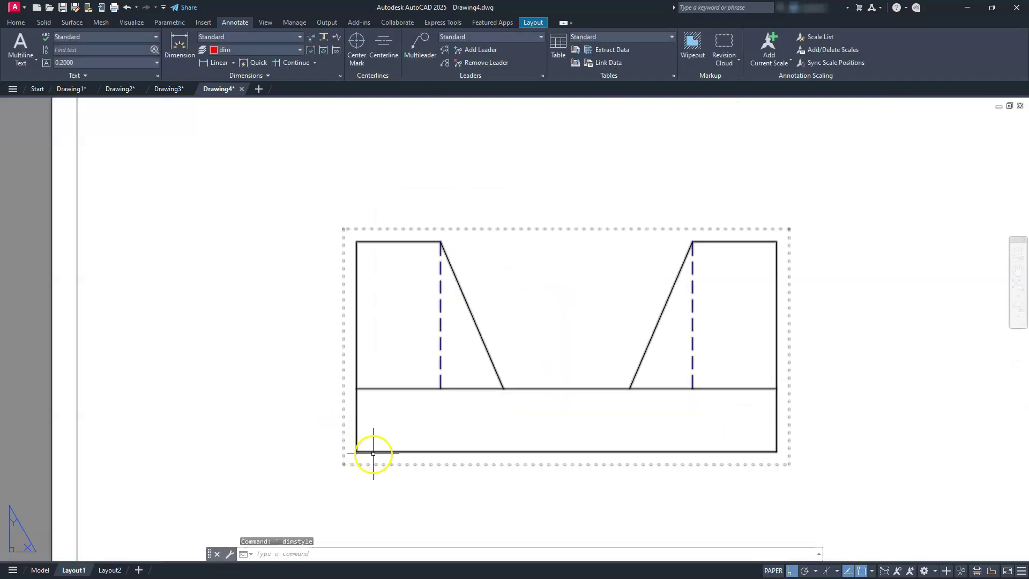
{"action": "scroll", "coordinate": [414, 411], "scroll_direction": "down", "scroll_amount": 2}
{"action": "middle_click_drag", "start_coordinate": [414, 411], "coordinate": [423, 381]}
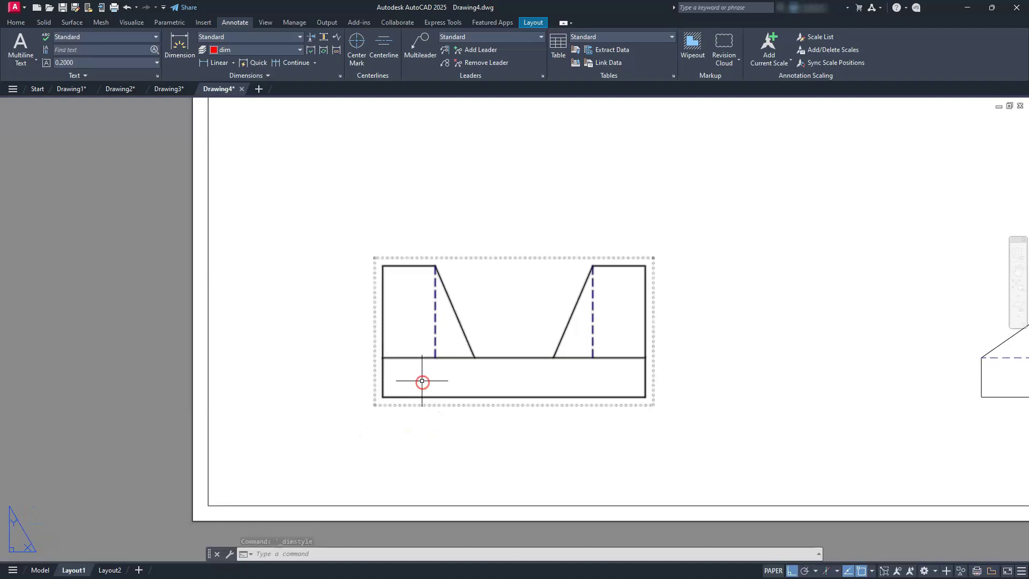
{"action": "left_click", "coordinate": [219, 63]}
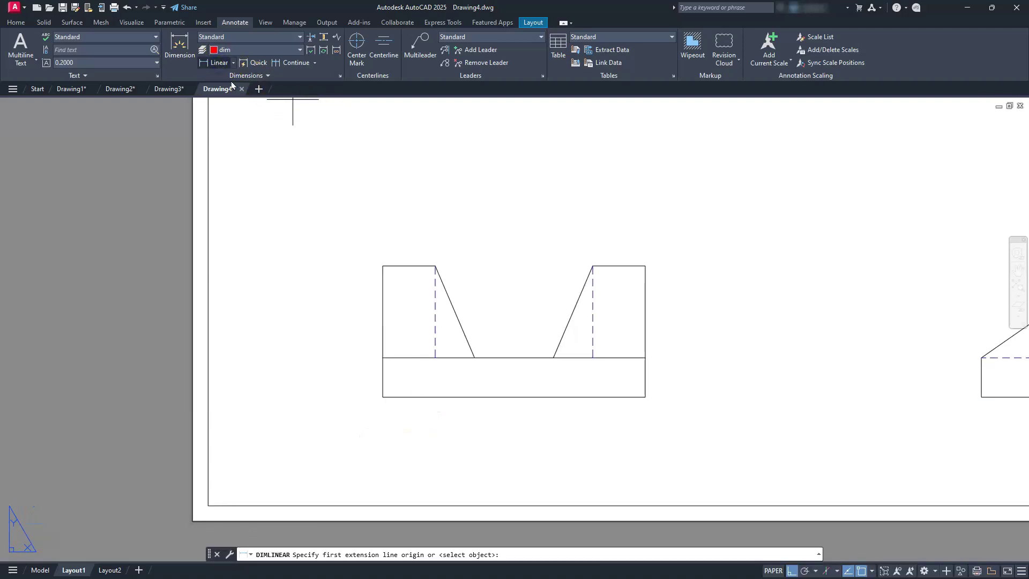
{"action": "left_click", "coordinate": [383, 357]}
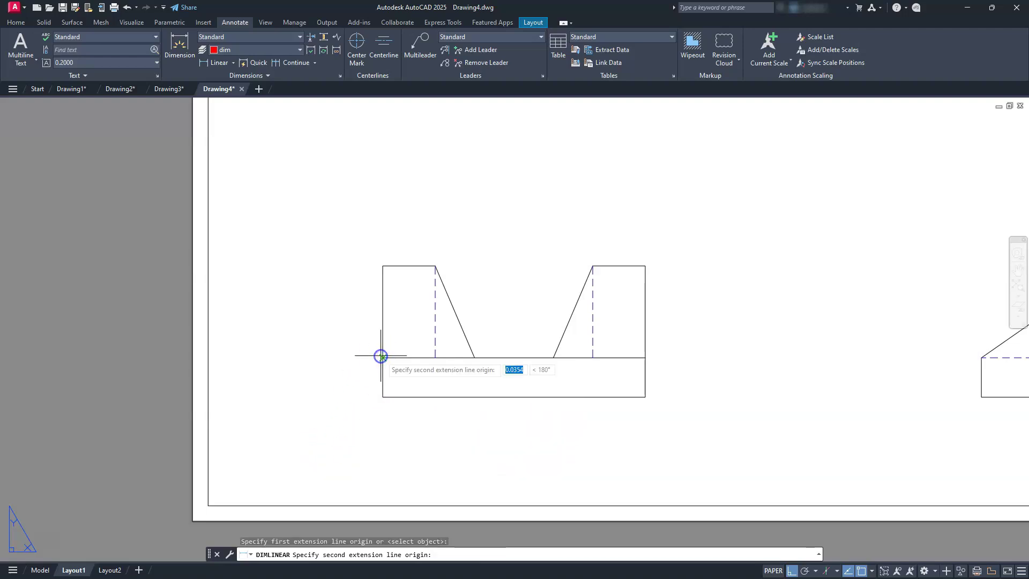
{"action": "left_click", "coordinate": [383, 396]}
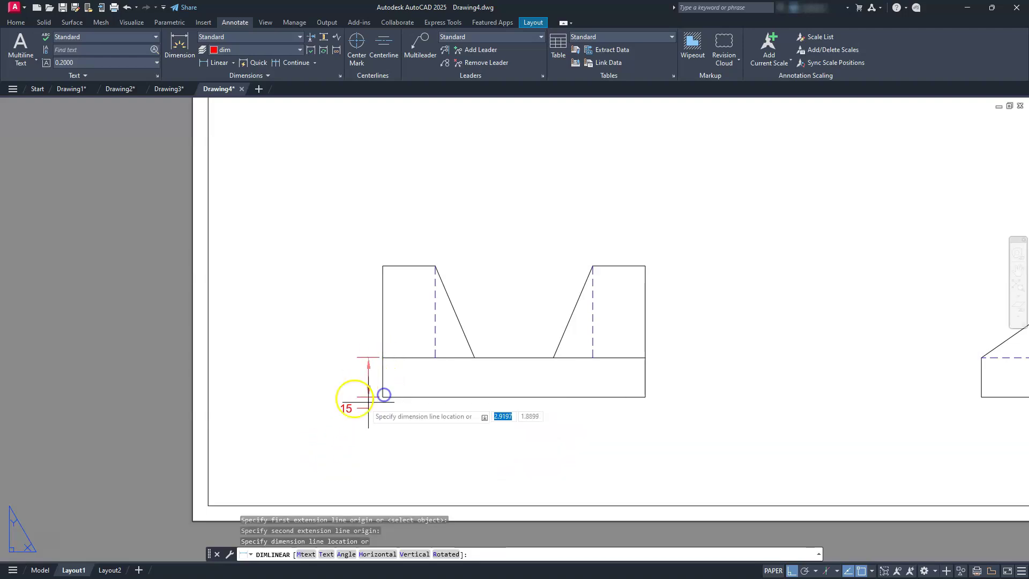
{"action": "left_click", "coordinate": [332, 400]}
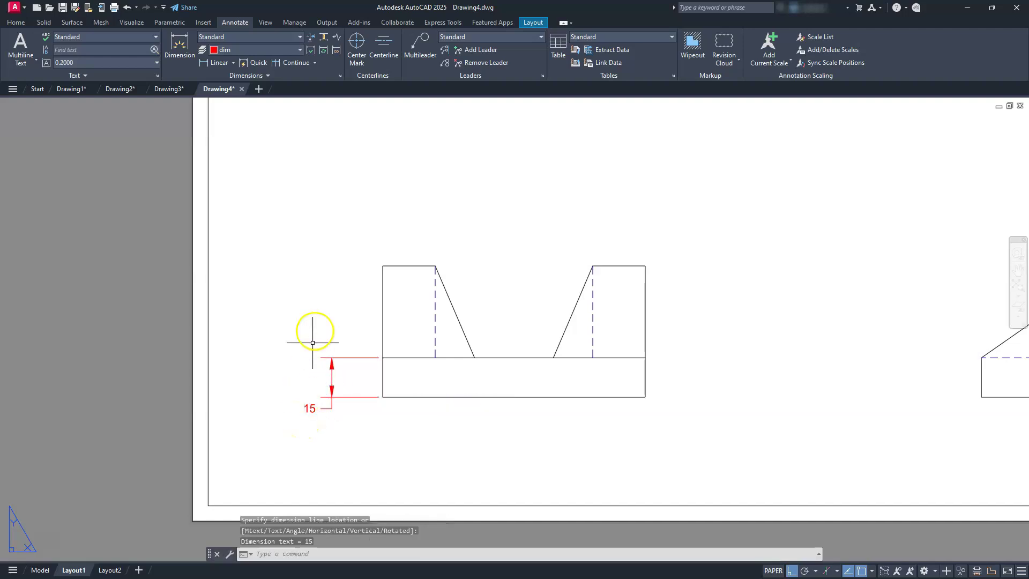
Add a horizontal linear dimension above the base view from its upper-left corner to the foot of the left slope
{"action": "left_click", "coordinate": [208, 63]}
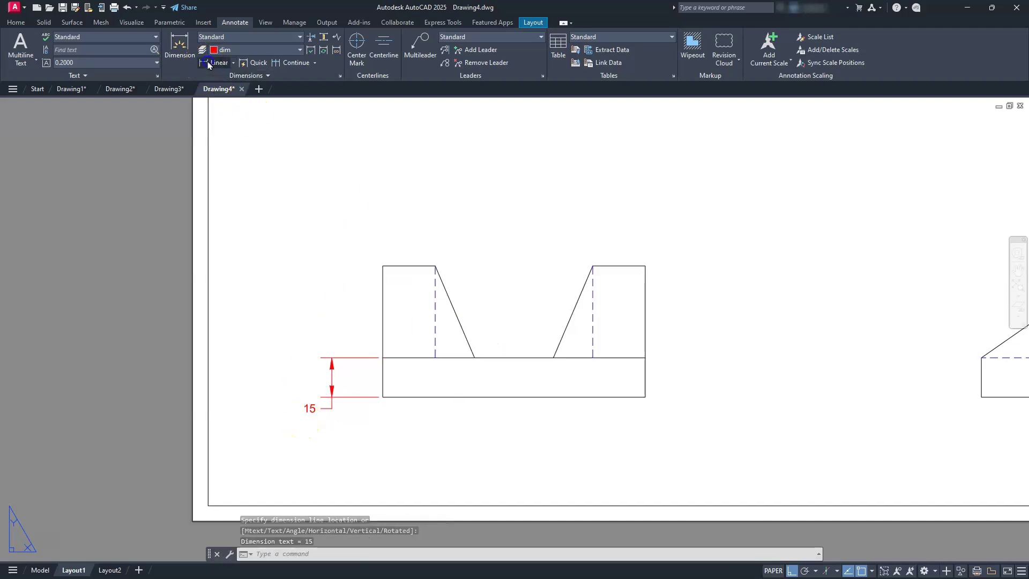
{"action": "left_click", "coordinate": [381, 267]}
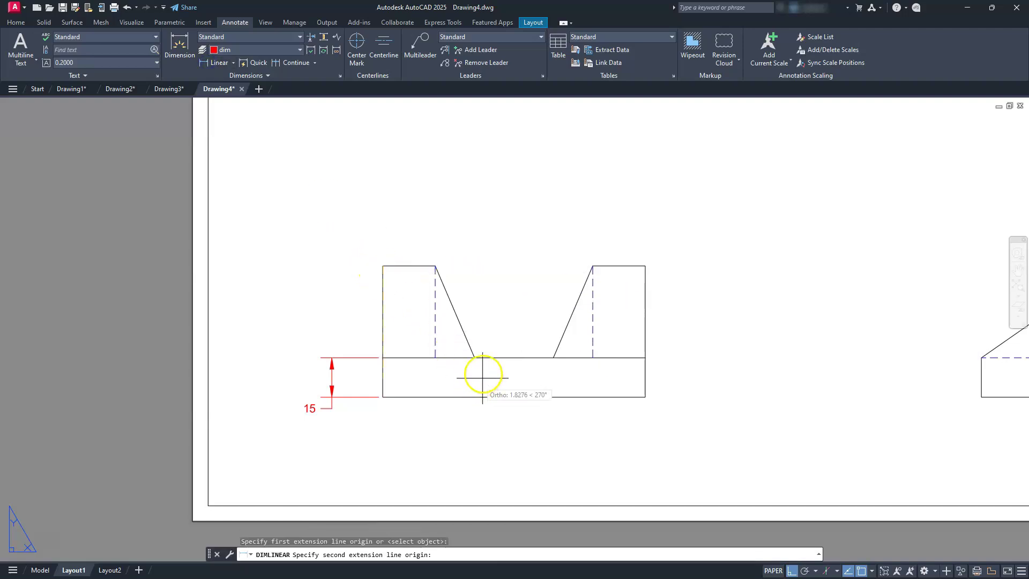
{"action": "left_click", "coordinate": [474, 357]}
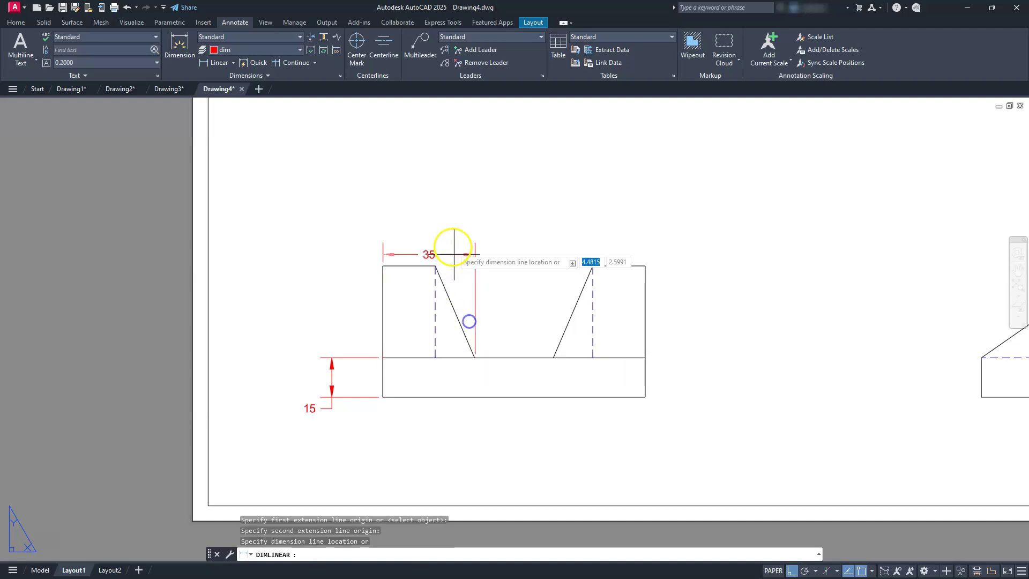
{"action": "left_click", "coordinate": [450, 212]}
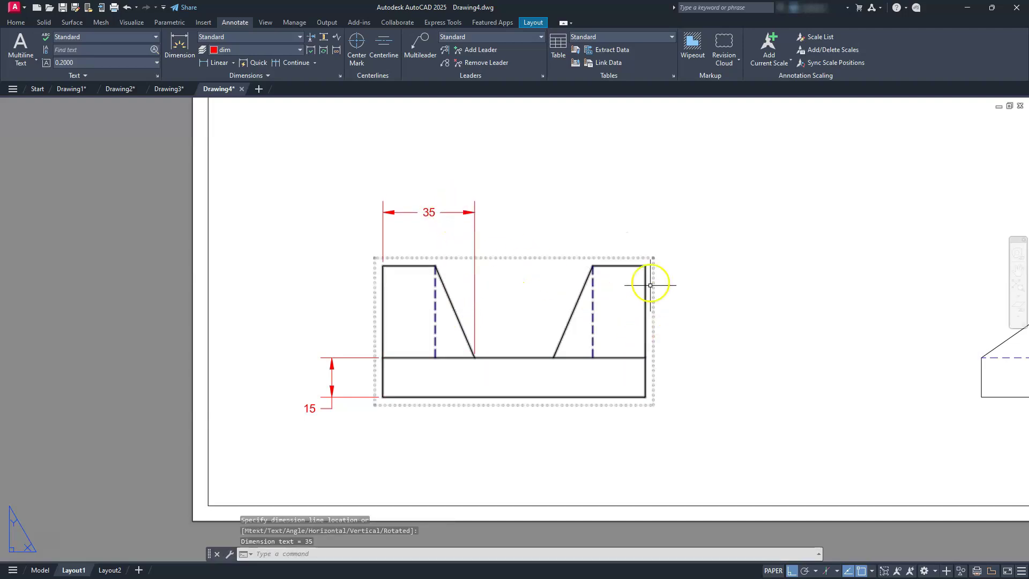
Dimension horizontally from the foot of the right slope to the base view's upper-right corner, aligned with the left-hand dimension
{"action": "key", "text": "Return"}
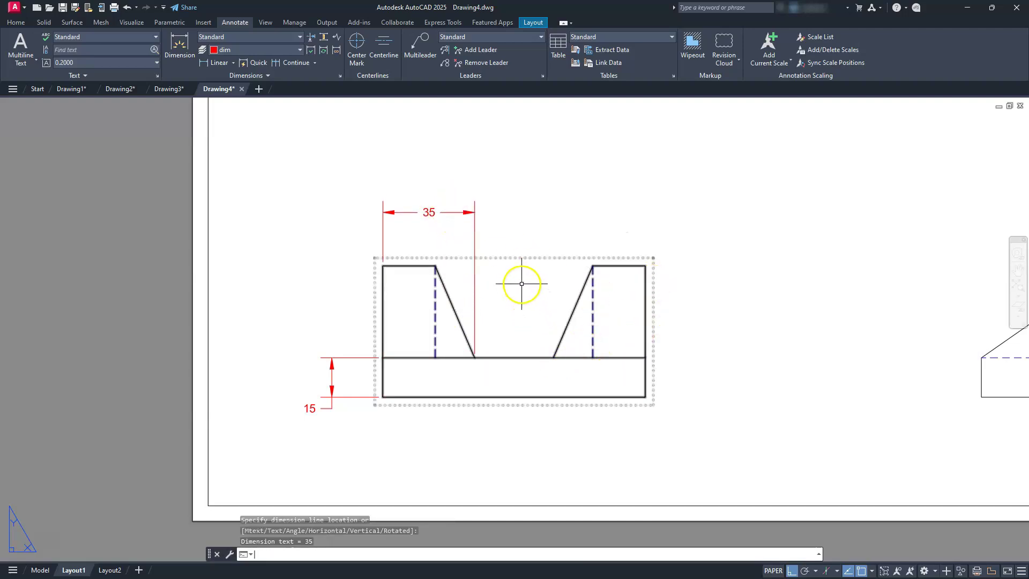
{"action": "left_click", "coordinate": [553, 357]}
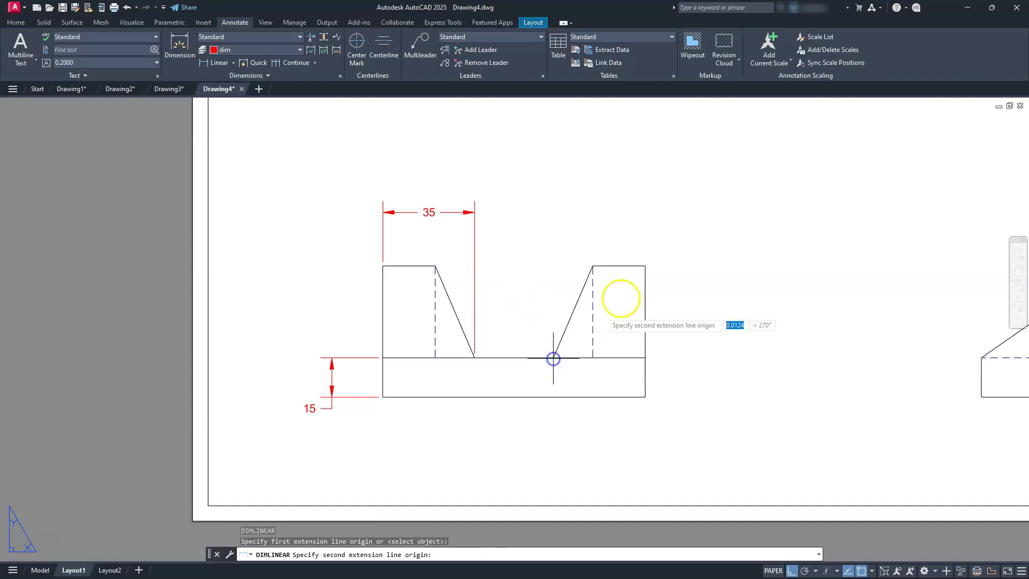
{"action": "left_click", "coordinate": [644, 265]}
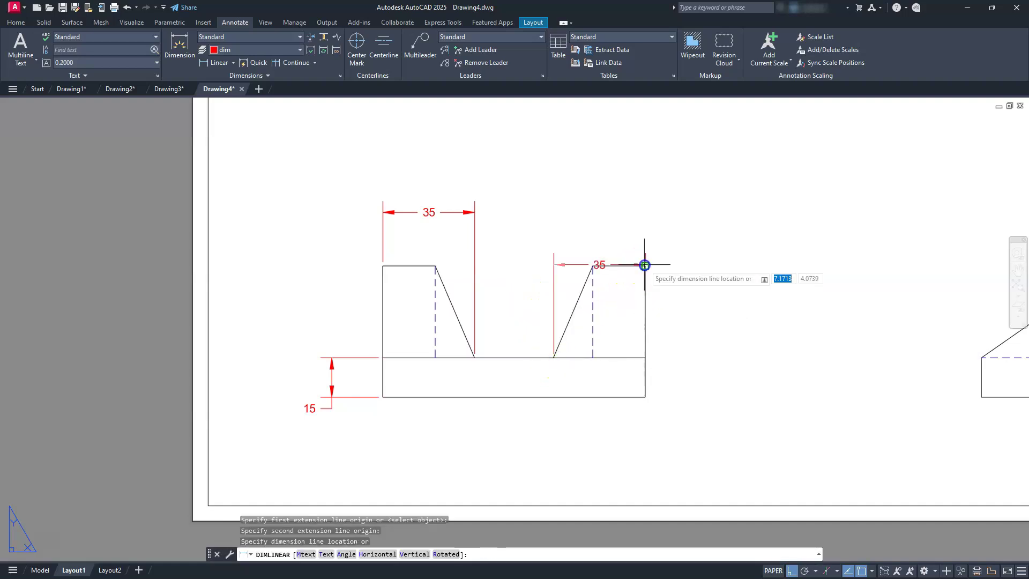
{"action": "left_click", "coordinate": [476, 212]}
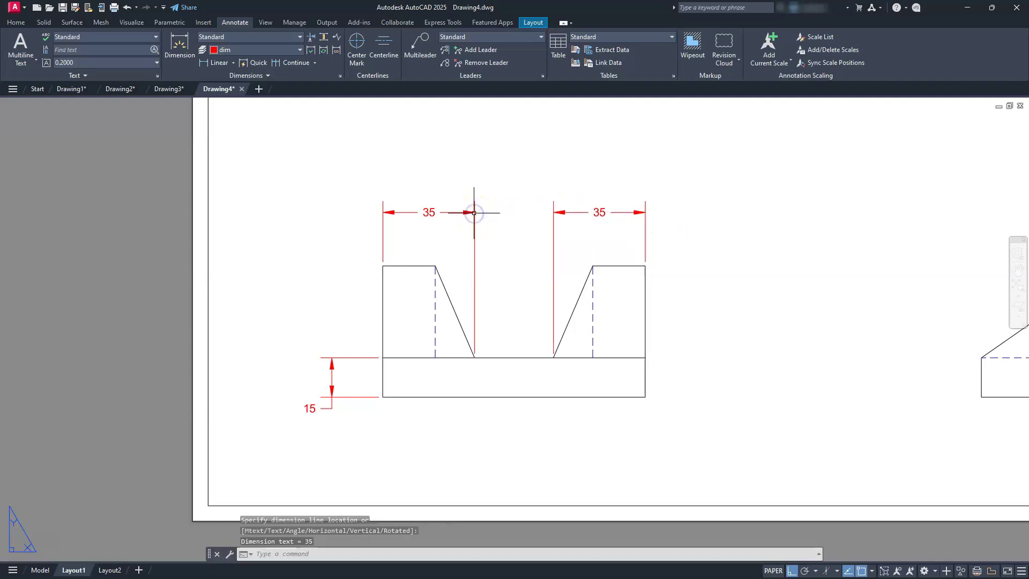
Add a horizontal linear dimension to the bottom edge of the side view, placed below the view
{"action": "middle_click_drag", "start_coordinate": [902, 404], "coordinate": [358, 400]}
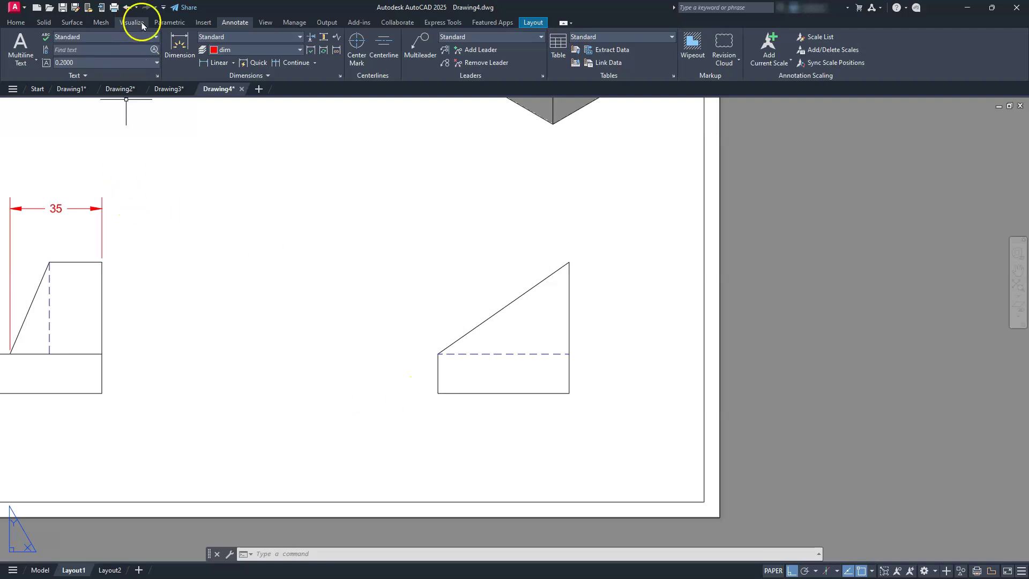
{"action": "left_click", "coordinate": [211, 64]}
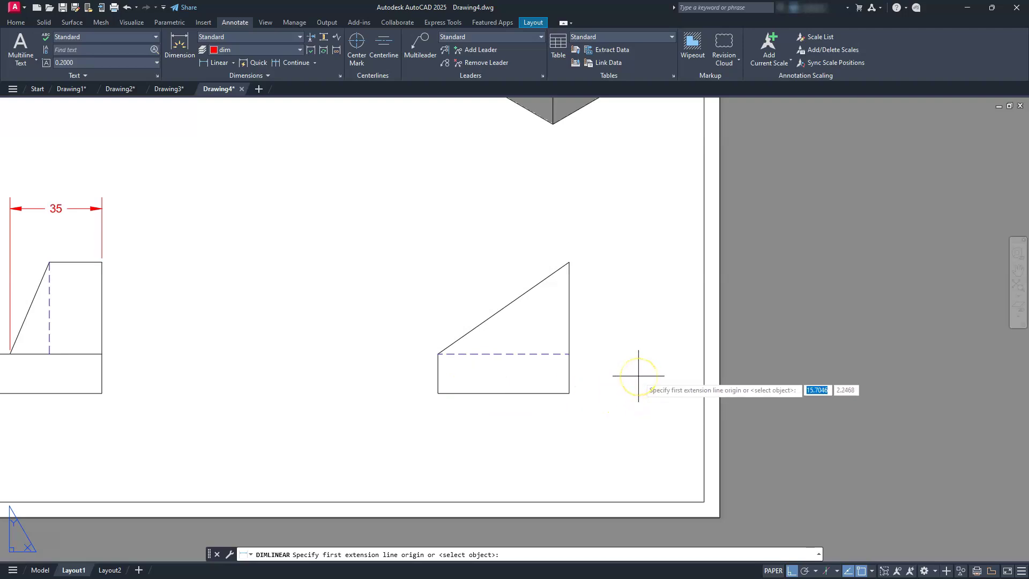
{"action": "key", "text": "Return"}
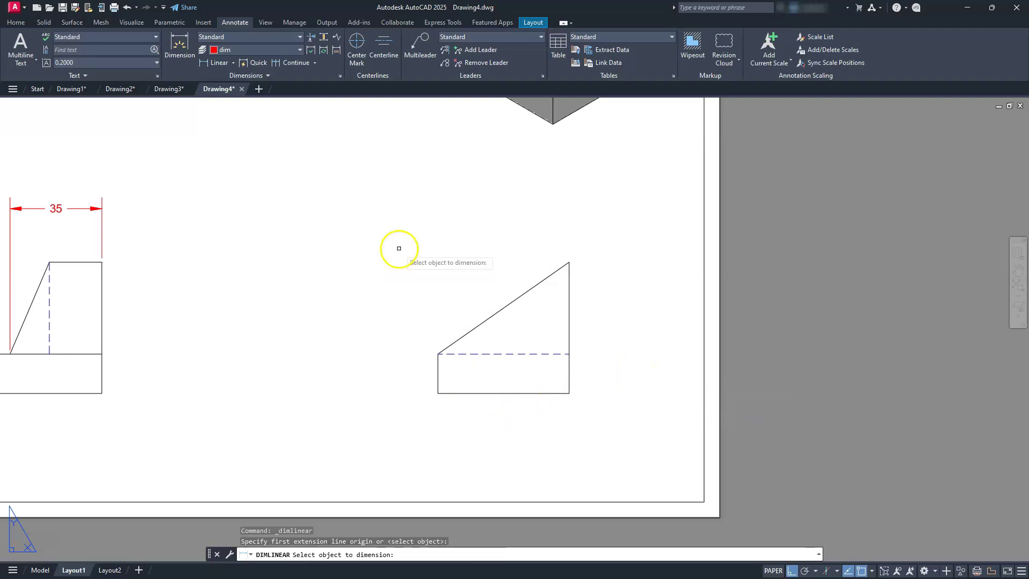
{"action": "left_click", "coordinate": [506, 392]}
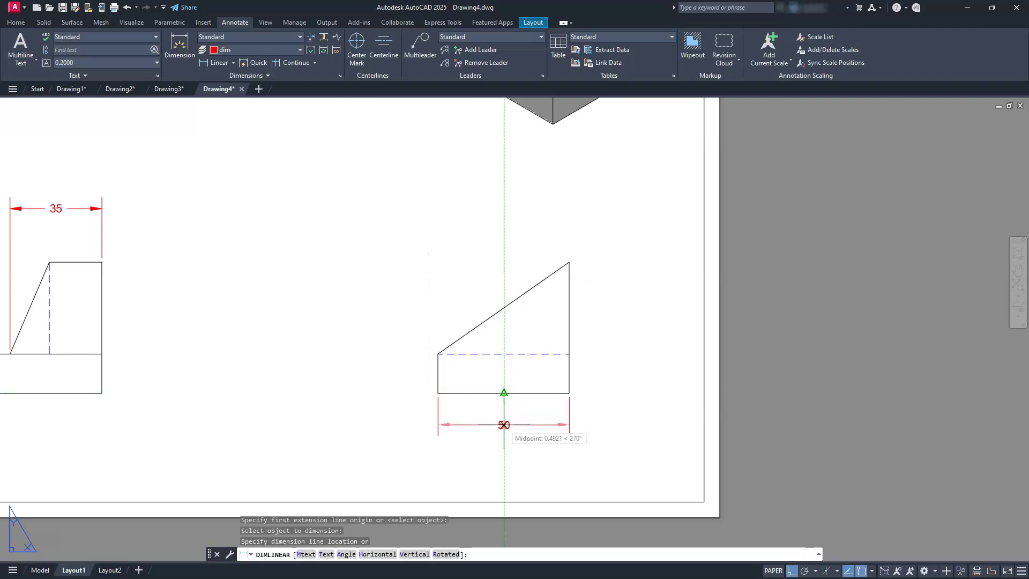
{"action": "left_click", "coordinate": [504, 424]}
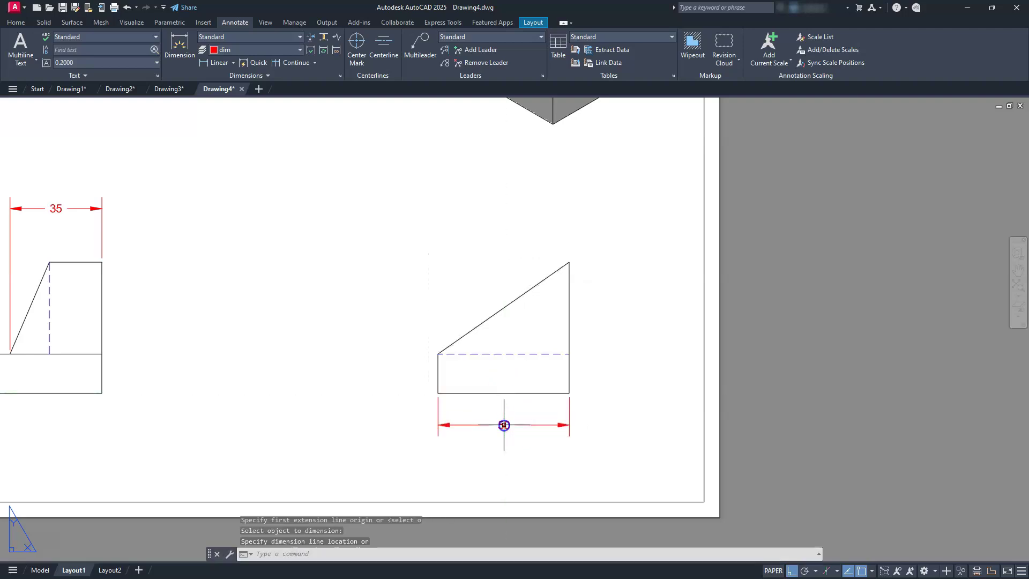
Add a vertical linear dimension to the full-height right edge of the side view, placed right of the view
{"action": "right_click", "coordinate": [617, 332]}
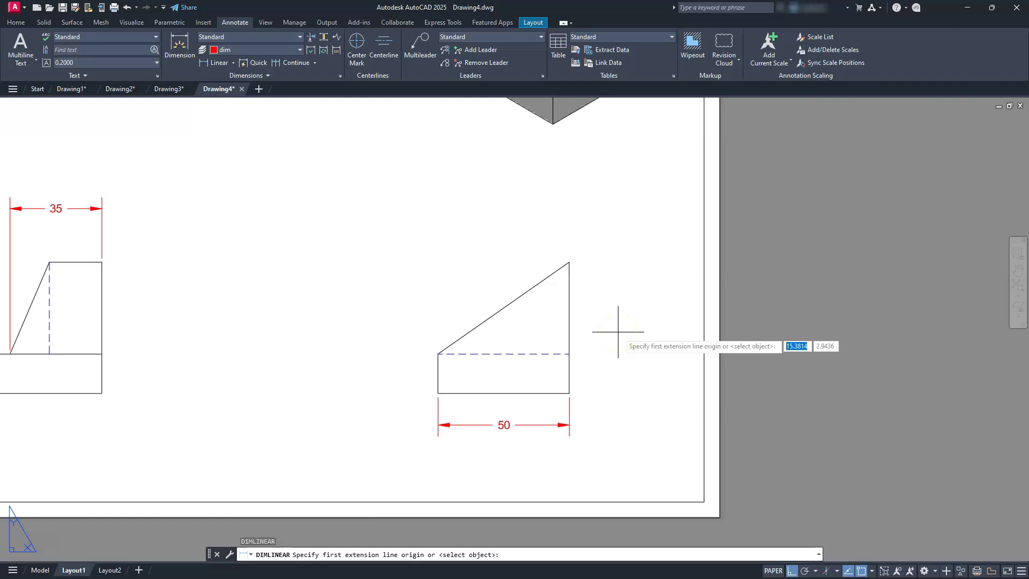
{"action": "key", "text": "Return"}
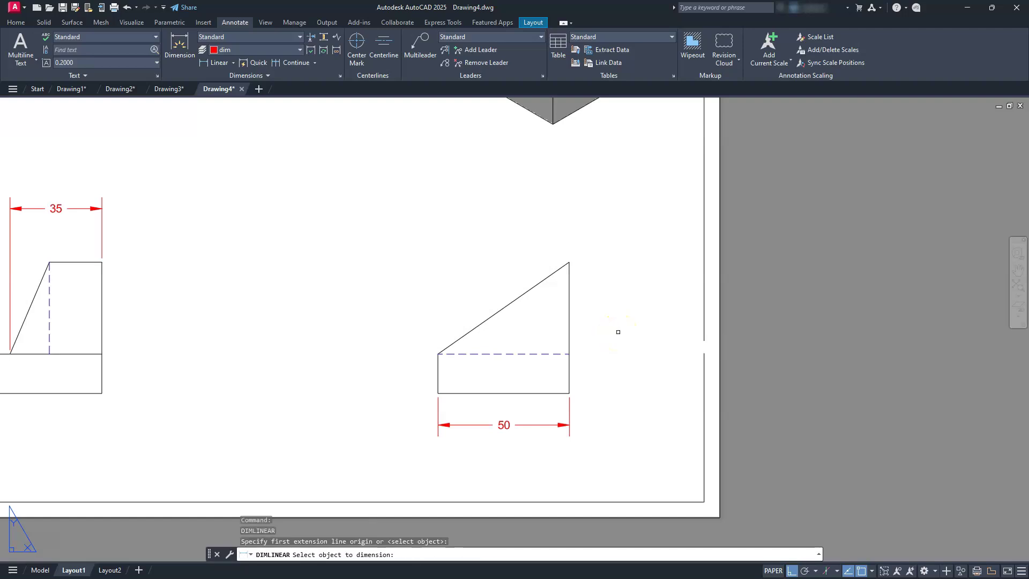
{"action": "left_click", "coordinate": [568, 305]}
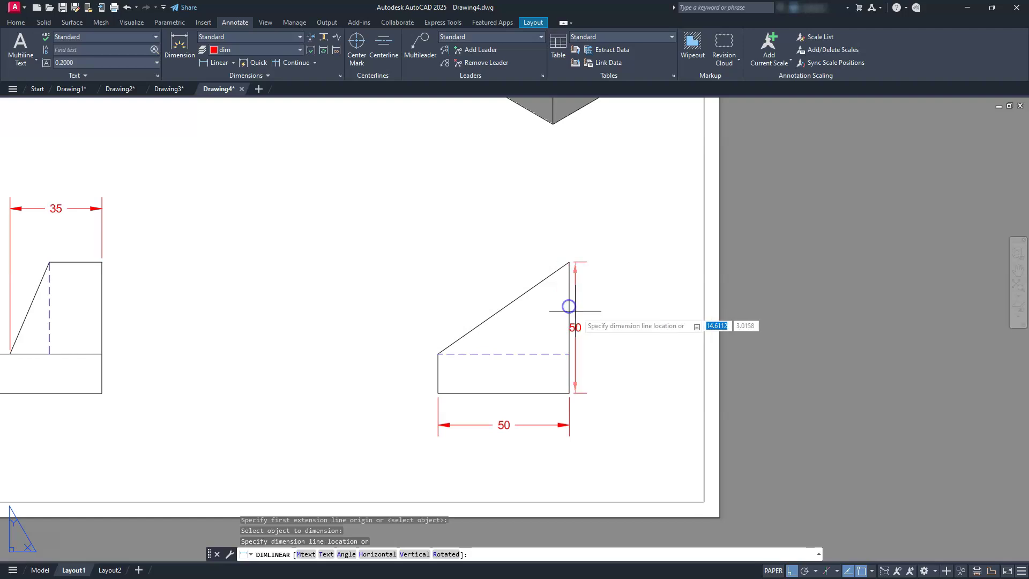
{"action": "left_click", "coordinate": [613, 316]}
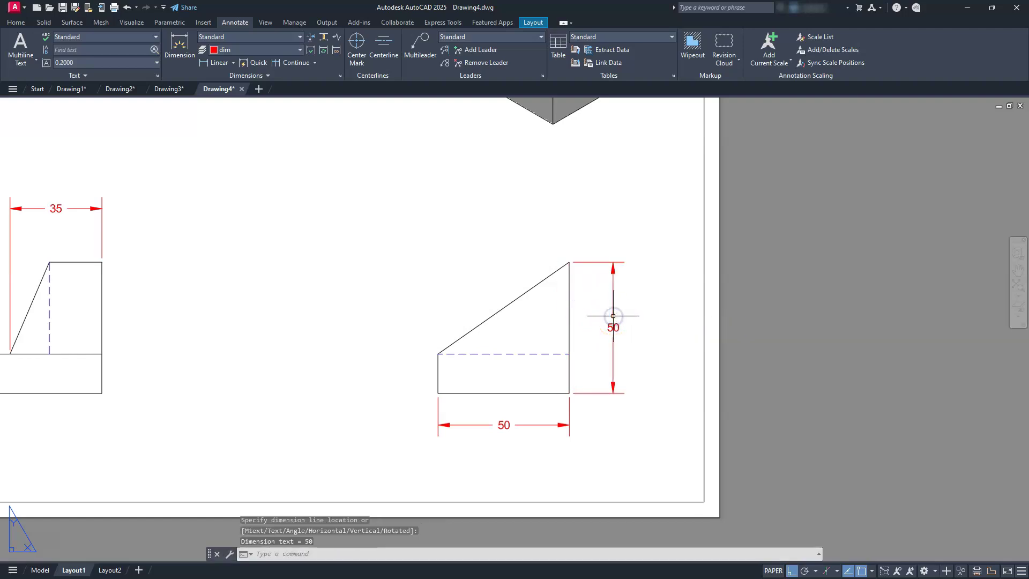
Dimension the overall width of the top view between its two upper corners, leaving room below the dimension line for another row
{"action": "scroll", "coordinate": [613, 315], "scroll_direction": "down", "scroll_amount": 4}
{"action": "middle_click_drag", "start_coordinate": [466, 245], "coordinate": [666, 425]}
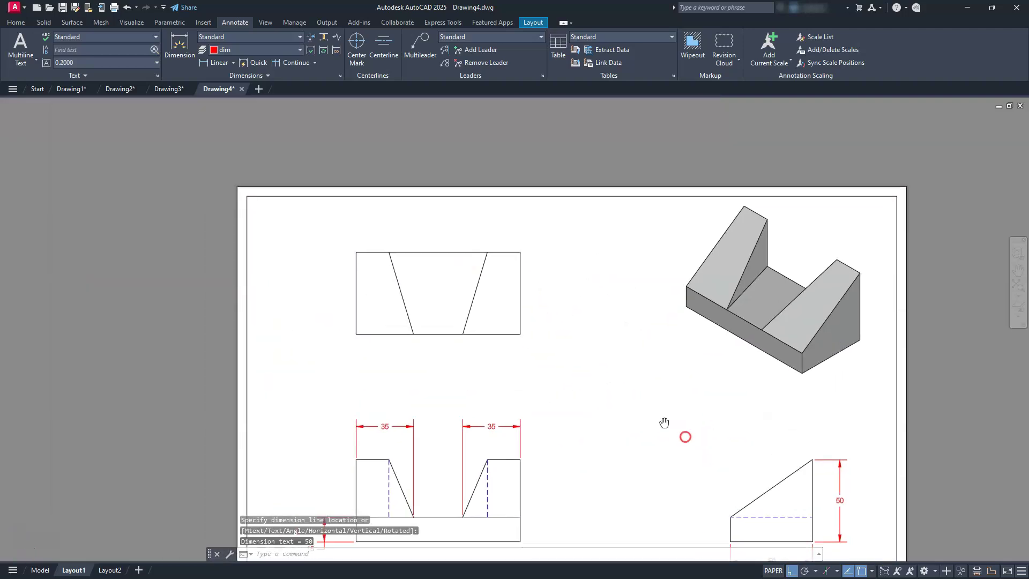
{"action": "scroll", "coordinate": [618, 401], "scroll_direction": "down", "scroll_amount": 1}
{"action": "scroll", "coordinate": [617, 401], "scroll_direction": "up", "scroll_amount": 2}
{"action": "mouse_move", "coordinate": [496, 370]}
{"action": "middle_mouse_down"}
{"action": "mouse_move", "coordinate": [567, 367]}
{"action": "mouse_move", "coordinate": [558, 350]}
{"action": "mouse_move", "coordinate": [559, 364]}
{"action": "middle_mouse_up"}
{"action": "left_click", "coordinate": [341, 269]}
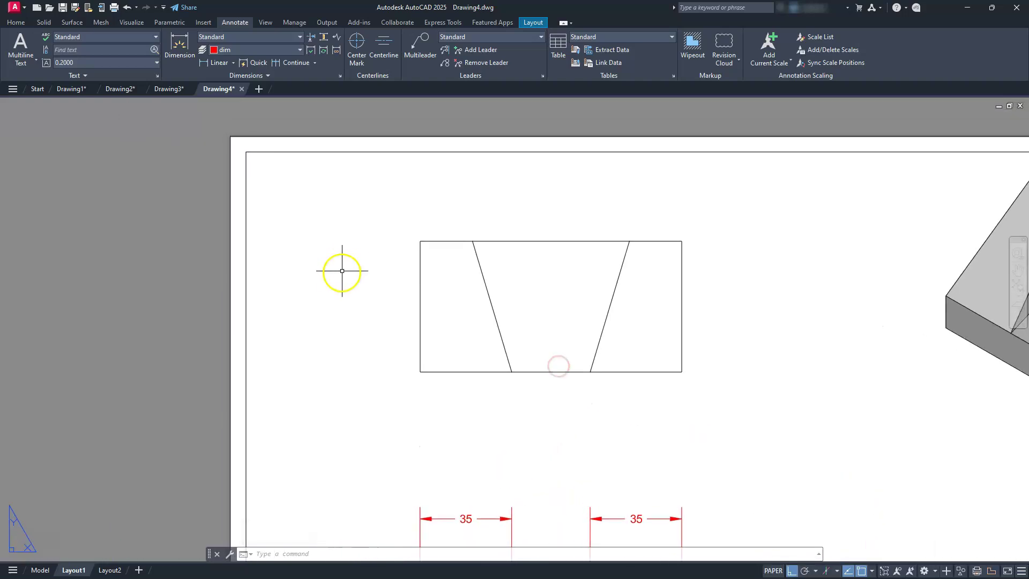
{"action": "left_click", "coordinate": [209, 64]}
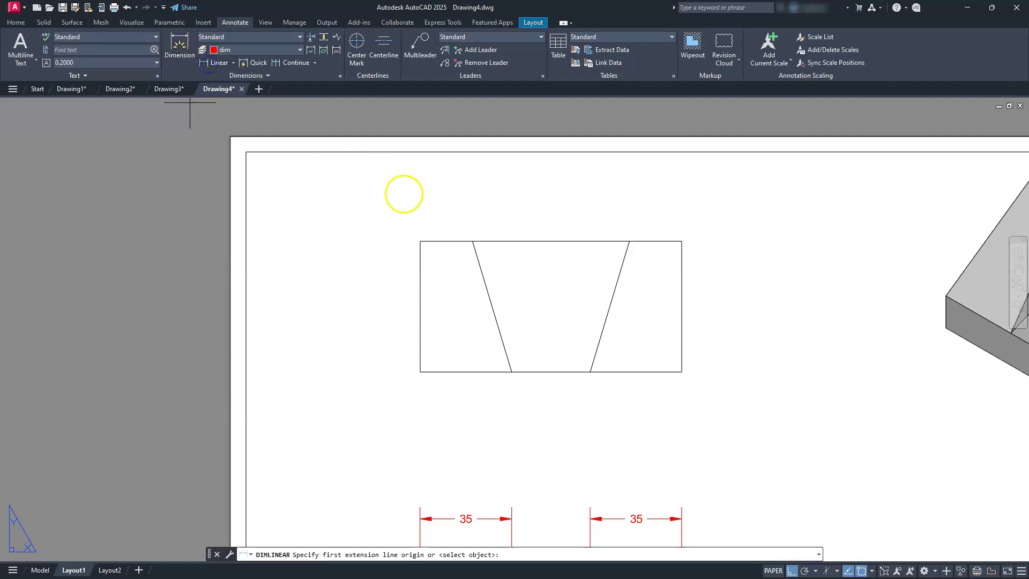
{"action": "left_click", "coordinate": [421, 241]}
{"action": "left_click", "coordinate": [681, 241]}
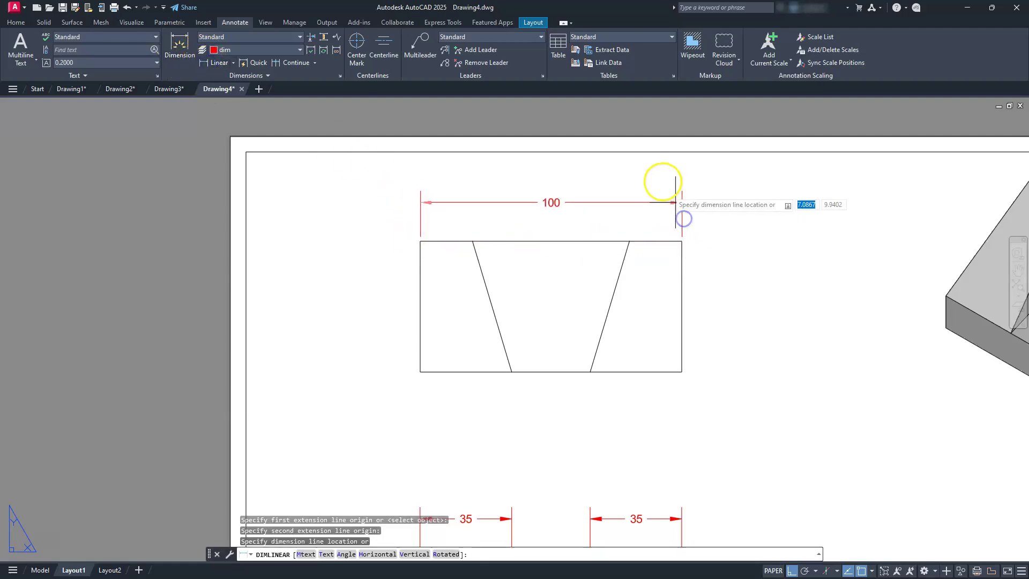
{"action": "left_click", "coordinate": [661, 175]}
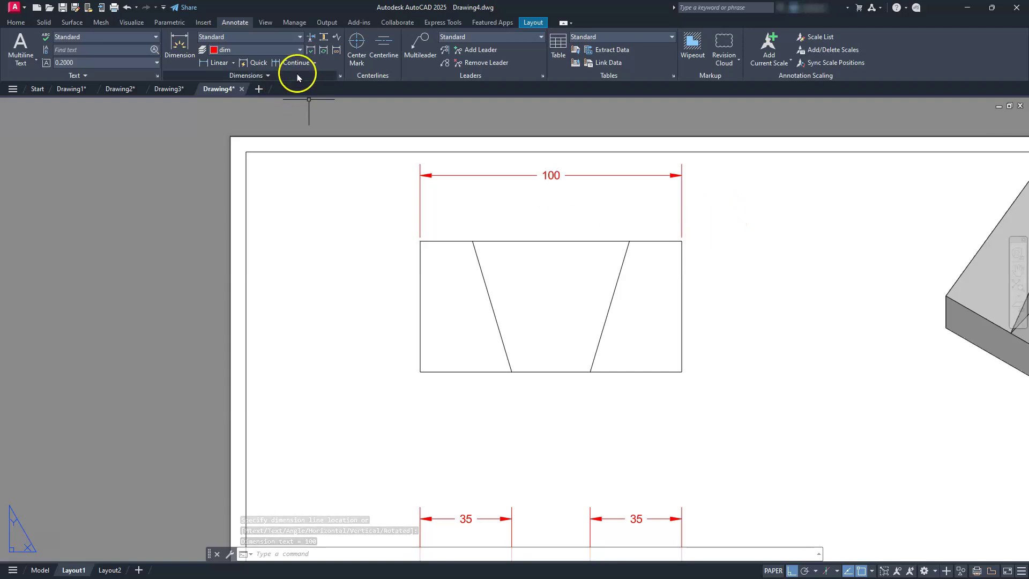
Dimension horizontally from the upper end of the right slanted line to the top view's upper-right corner, placed below the overall width dimension
{"action": "left_click", "coordinate": [219, 63]}
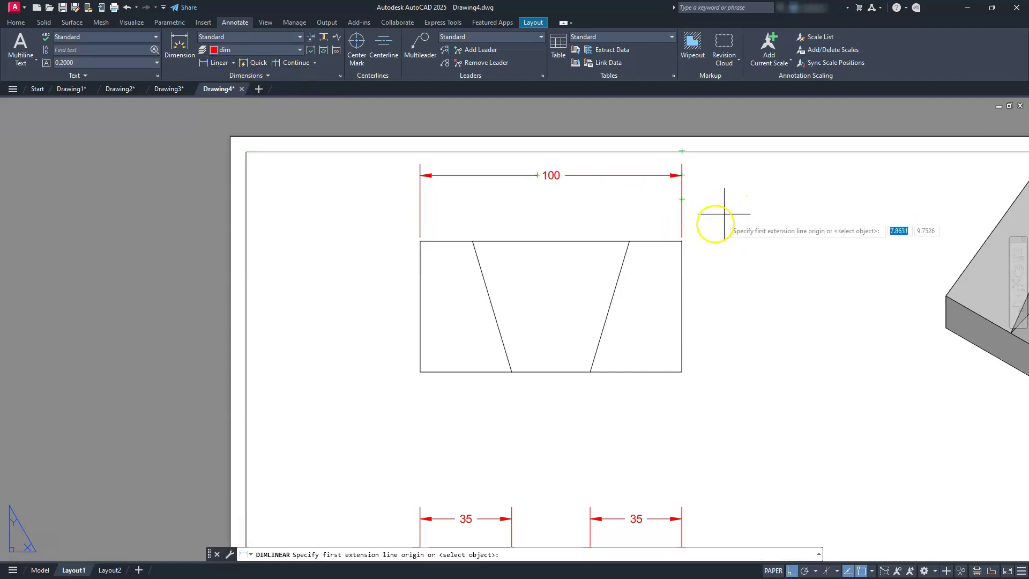
{"action": "left_click", "coordinate": [629, 241]}
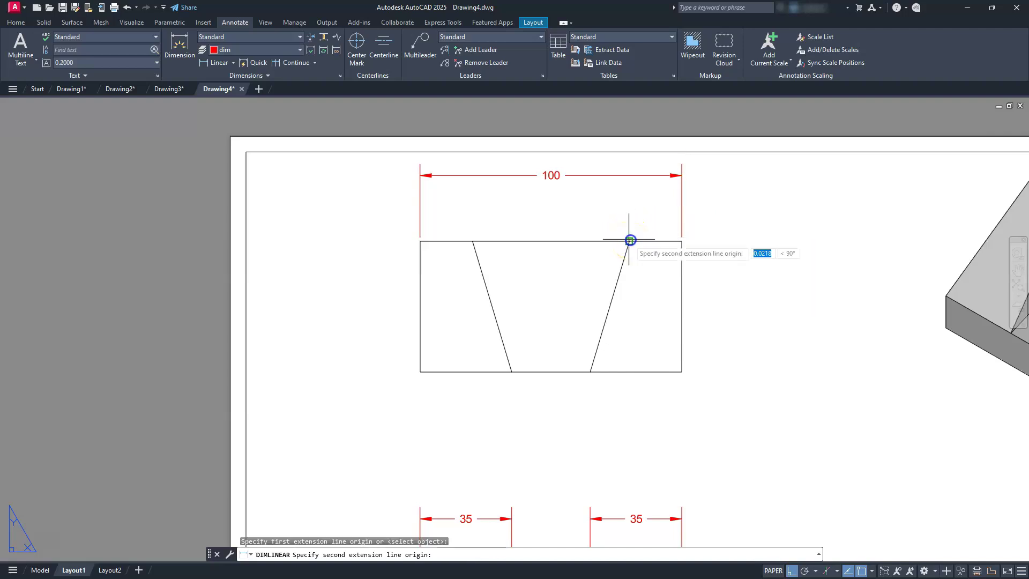
{"action": "left_click", "coordinate": [681, 241]}
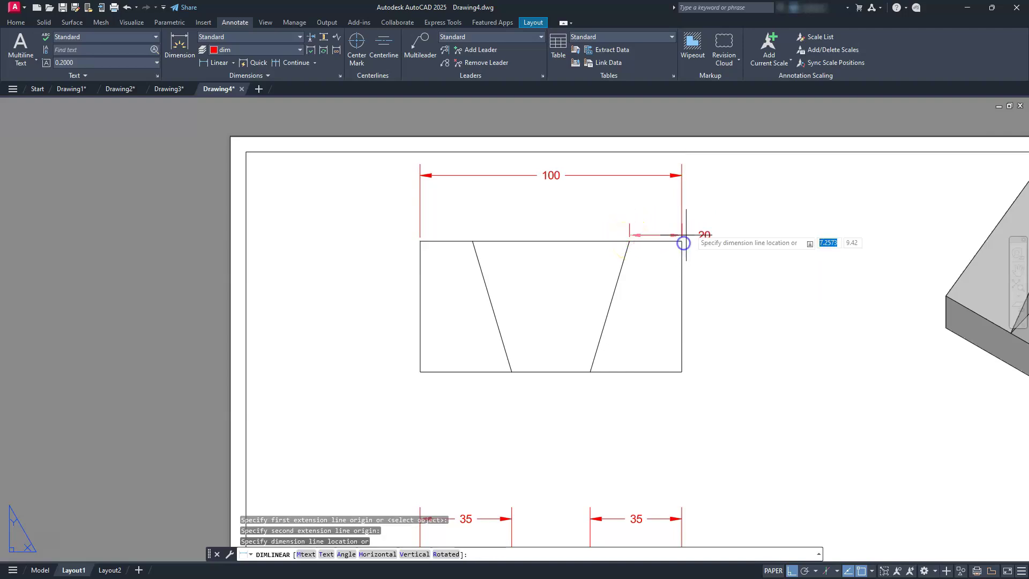
{"action": "left_click", "coordinate": [705, 208]}
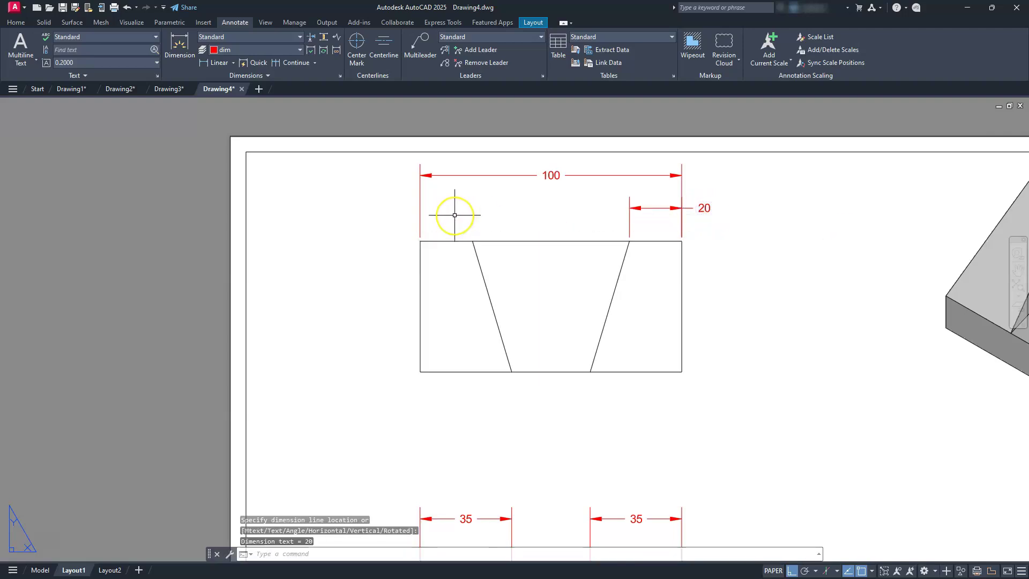
Dimension from the upper end of the left slanted line to the top view's upper-left corner, aligned with the matching right-hand dimension
{"action": "key", "text": "Return"}
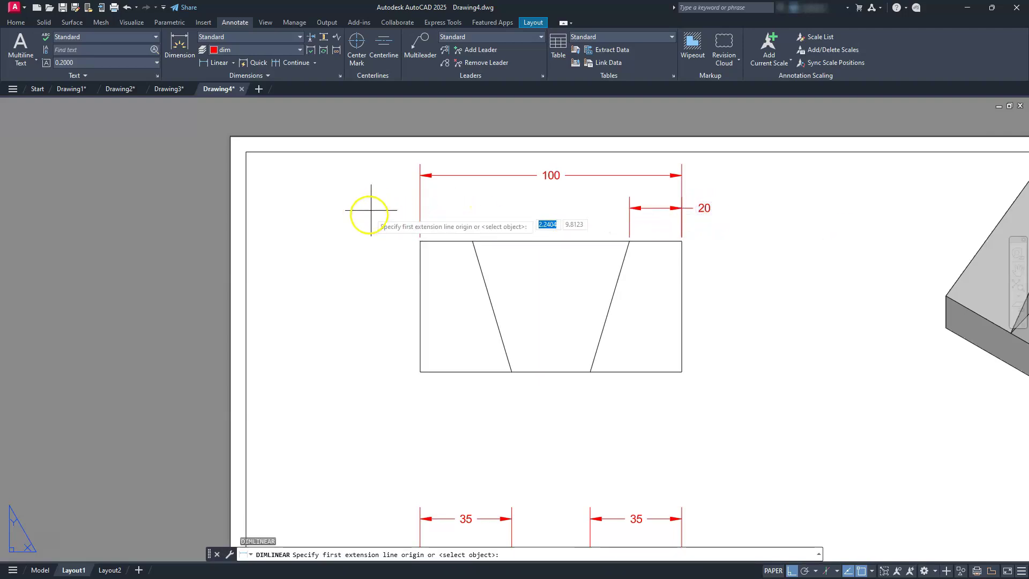
{"action": "left_click", "coordinate": [473, 241]}
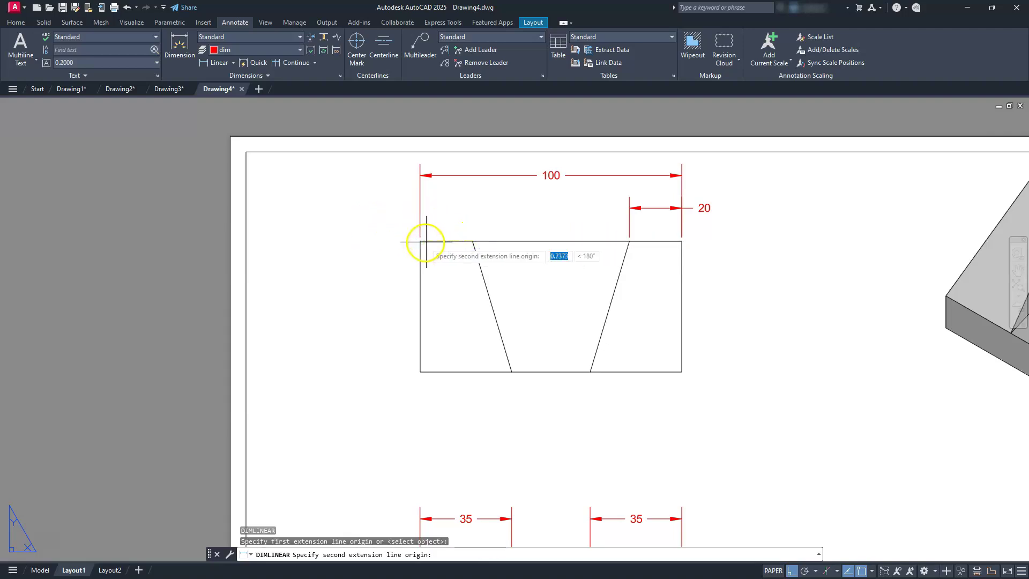
{"action": "left_click", "coordinate": [420, 241]}
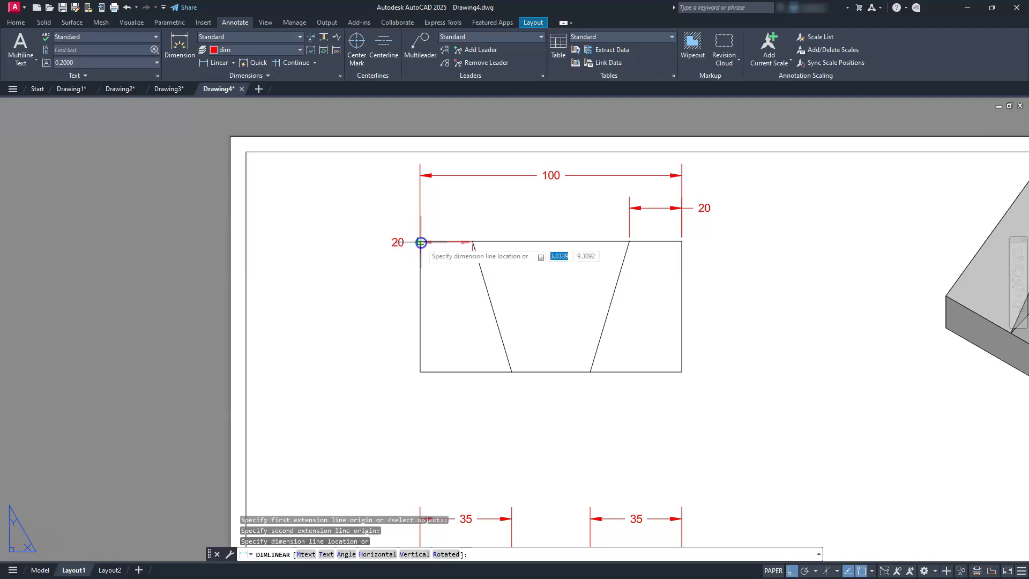
{"action": "left_click", "coordinate": [630, 208]}
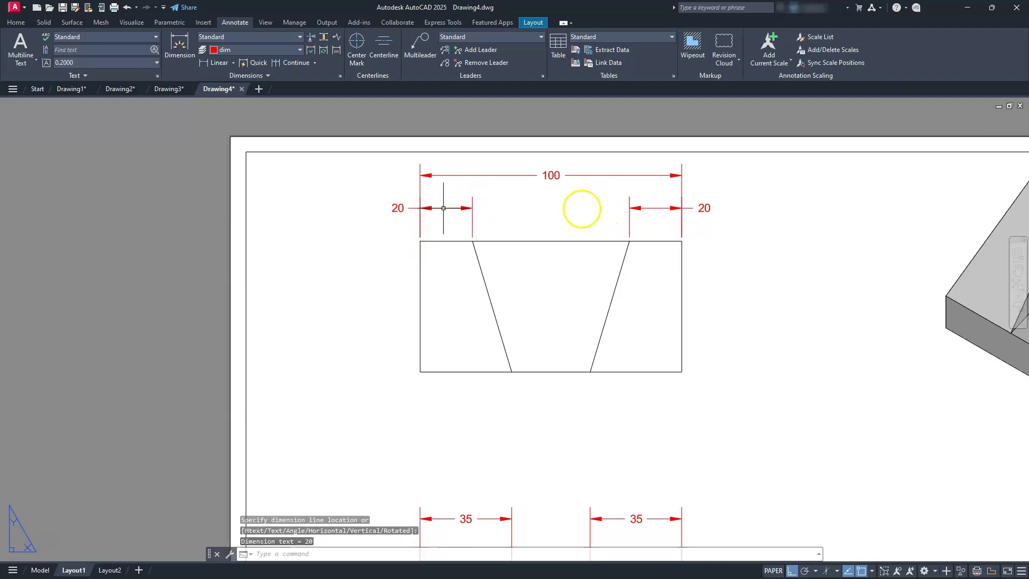
{"action": "scroll", "coordinate": [711, 411], "scroll_direction": "down", "scroll_amount": 3}
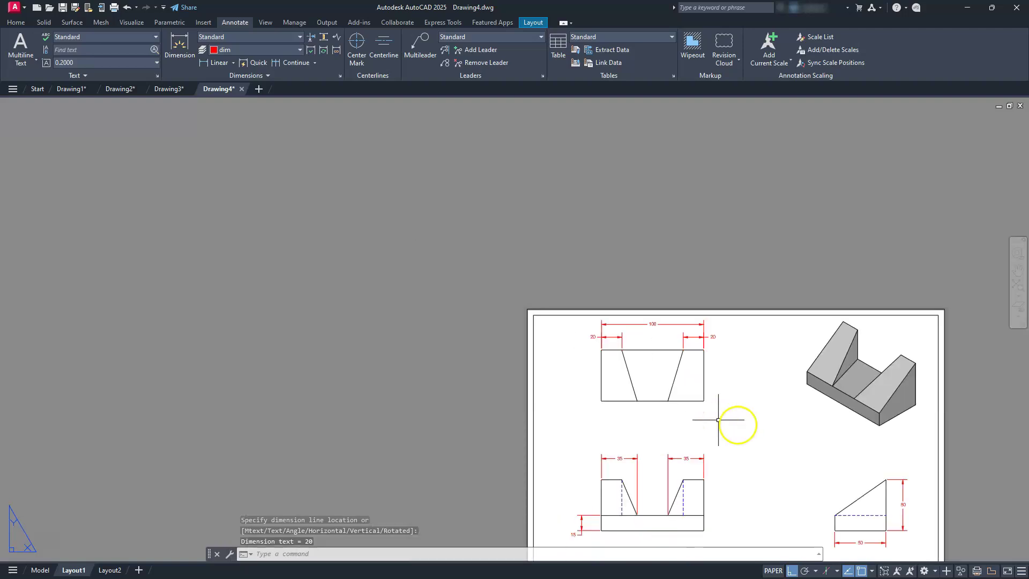
{"action": "middle_click", "coordinate": [602, 365]}
{"action": "middle_click", "coordinate": [602, 365]}
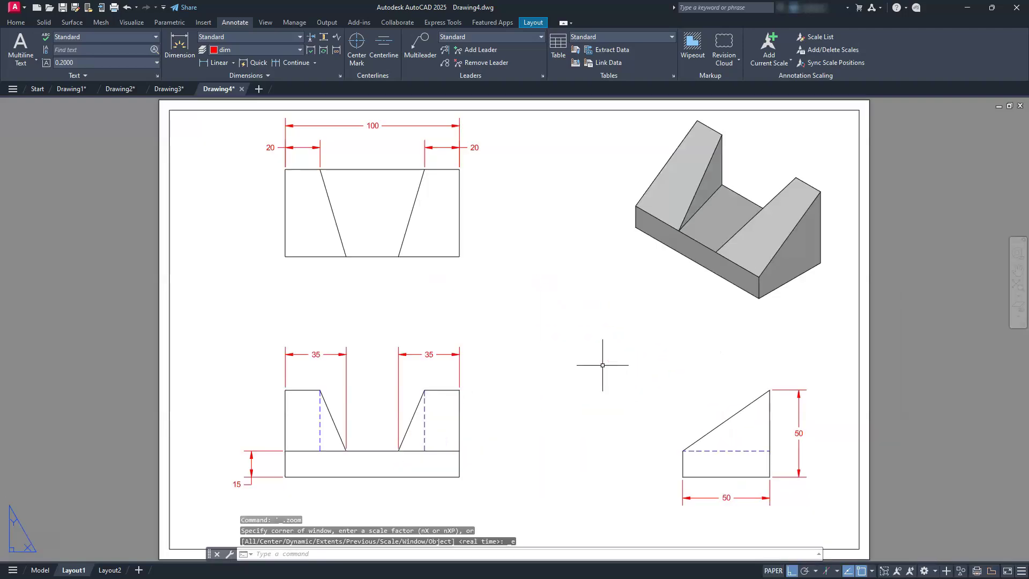
{"action": "scroll", "coordinate": [583, 367], "scroll_direction": "down", "scroll_amount": 2}
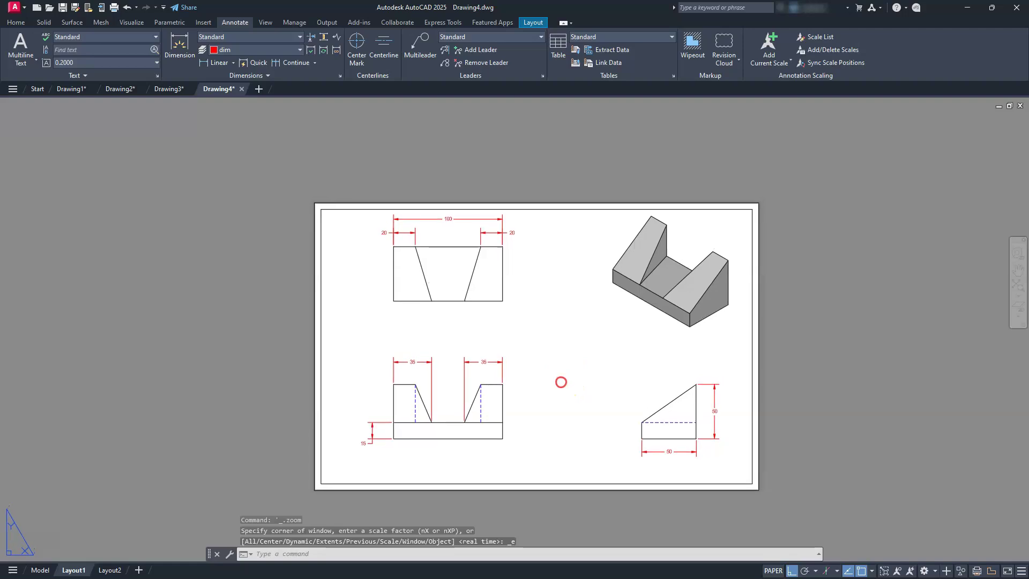